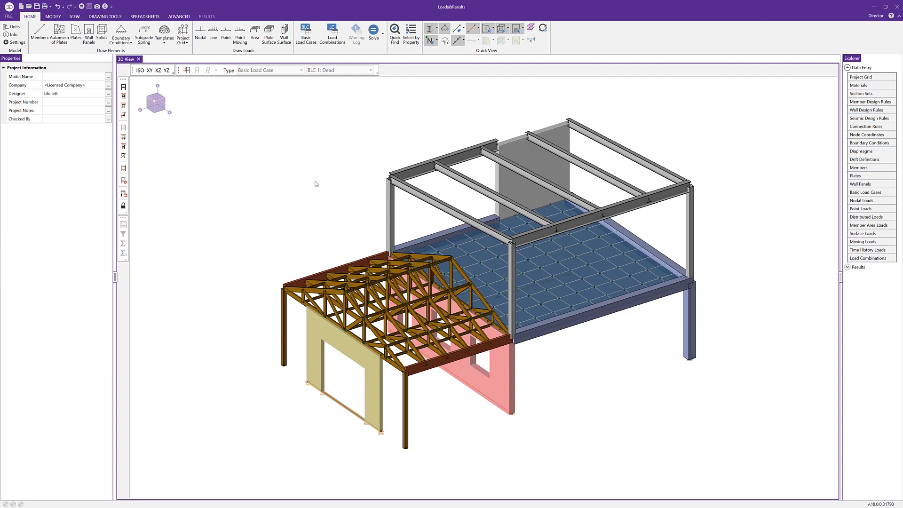
- Add a basic load case described as Wind Z with category WL in the fifth row of the Basic Load Cases spreadsheet
click(310, 46)
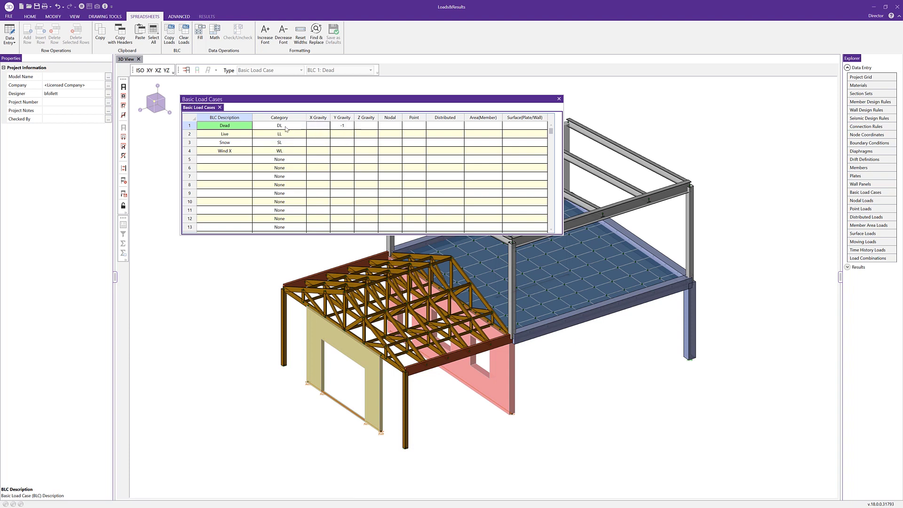
click(245, 161)
click(245, 160)
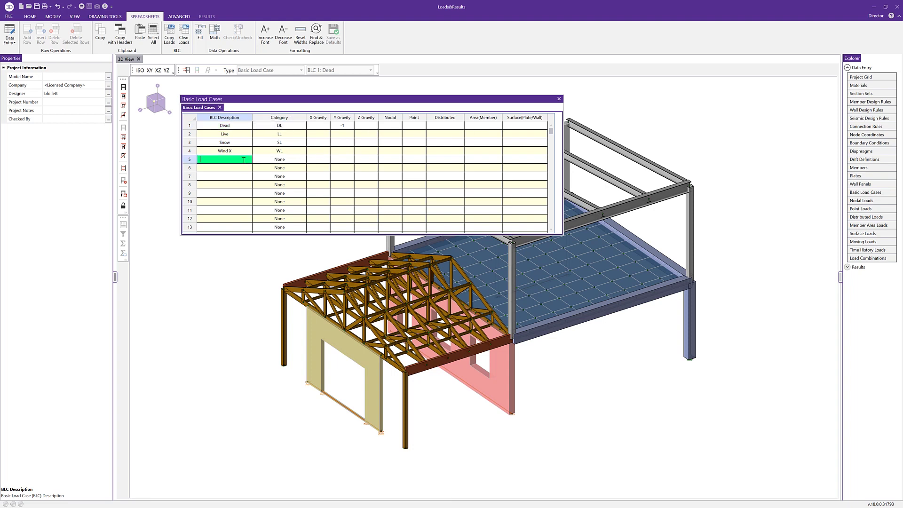
text(Wind Z)
key(Tab)
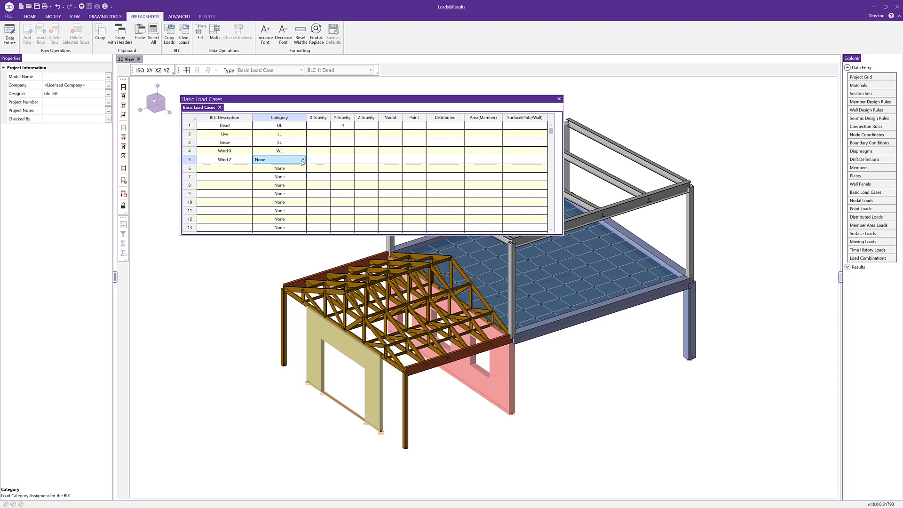
click(303, 160)
click(278, 203)
key(Tab)
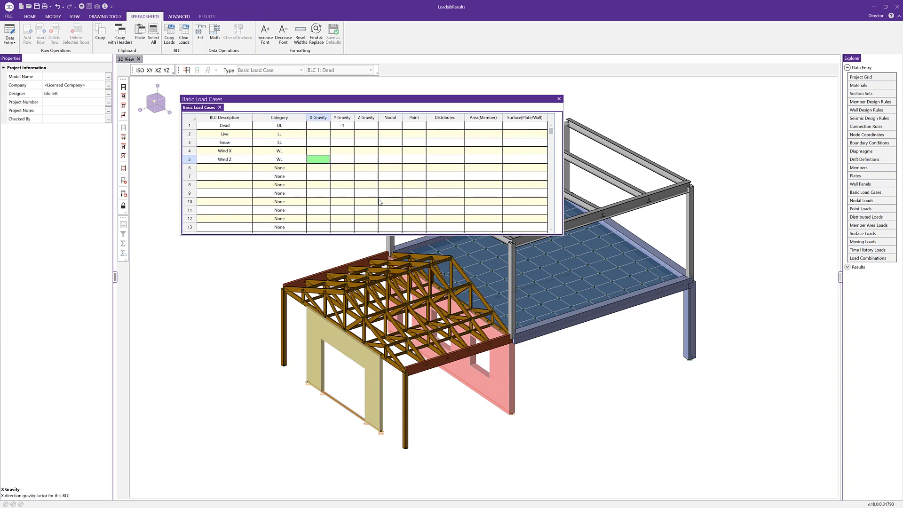
click(558, 100)
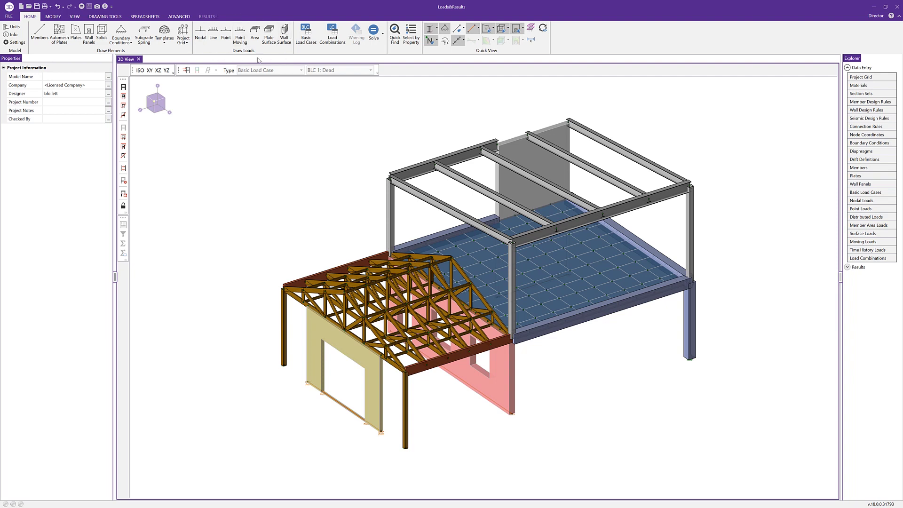
- Start a nodal load of type L (Load) acting in the X direction
click(202, 40)
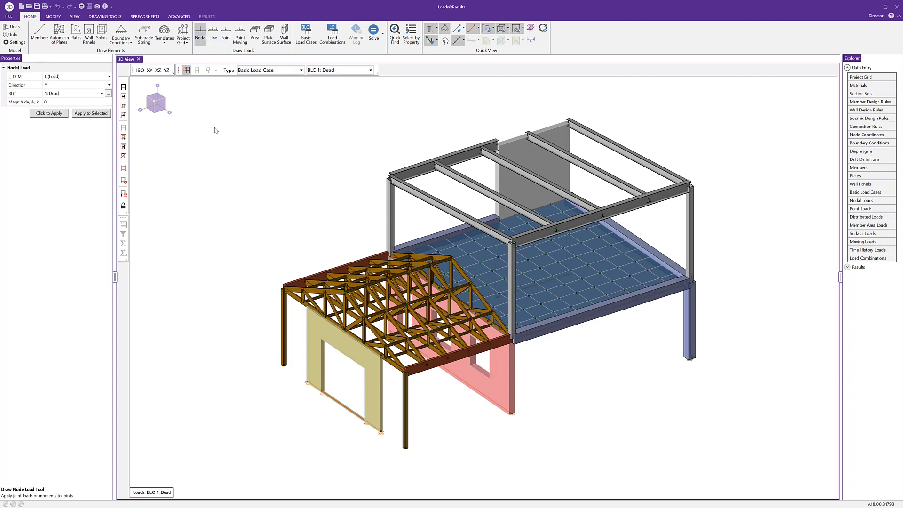
click(109, 76)
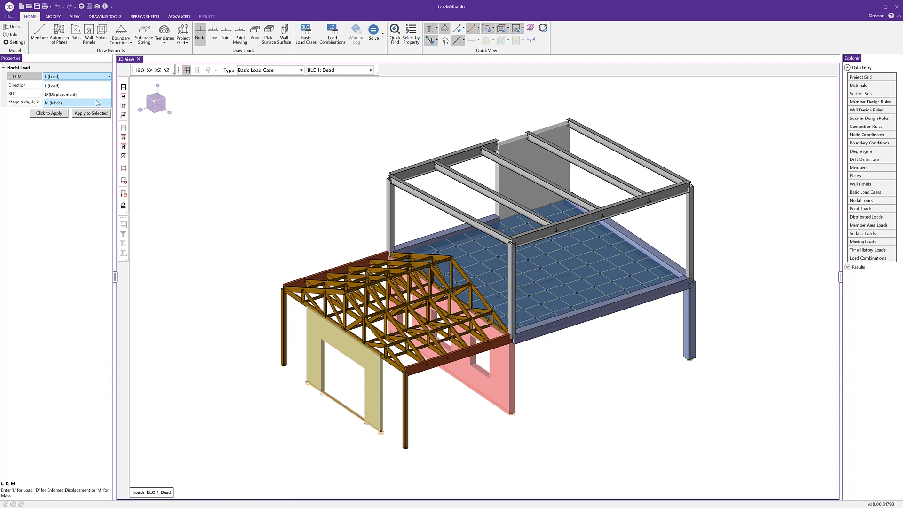
click(102, 86)
click(97, 94)
click(99, 86)
click(99, 87)
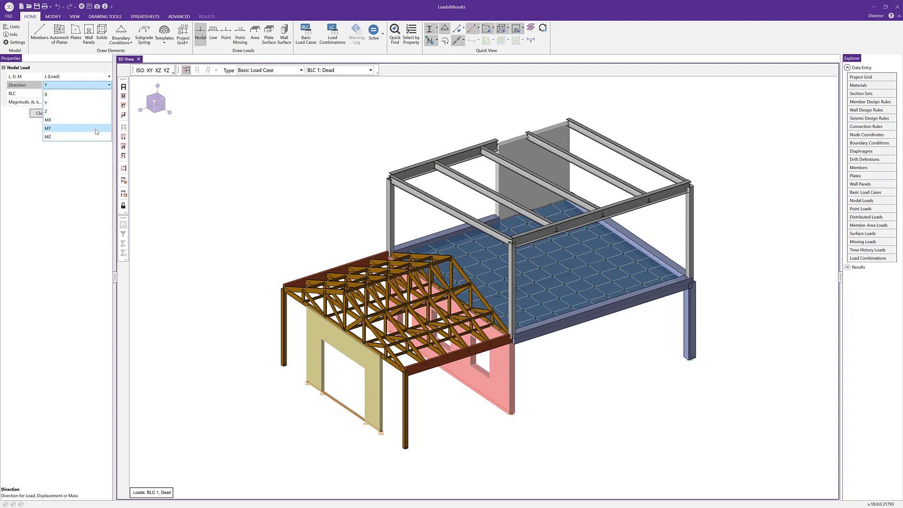
click(94, 94)
click(96, 94)
click(98, 94)
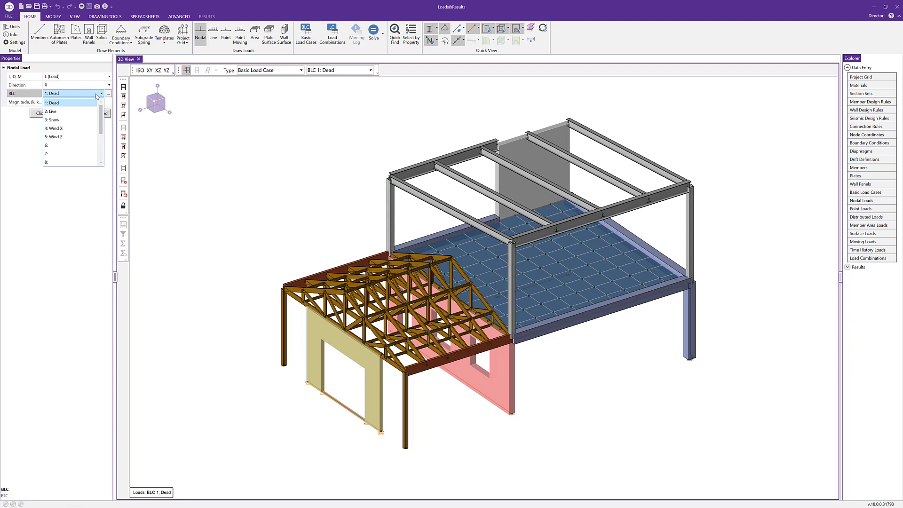
- Apply a nodal load of -2.5 k in BLC 4: Wind X to the top of the wood building's front corner column
click(71, 127)
click(84, 102)
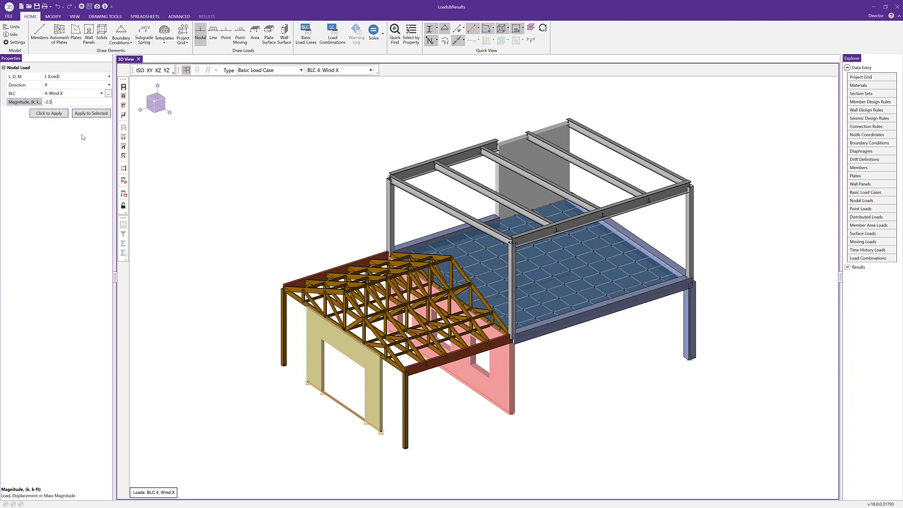
click(49, 113)
click(406, 375)
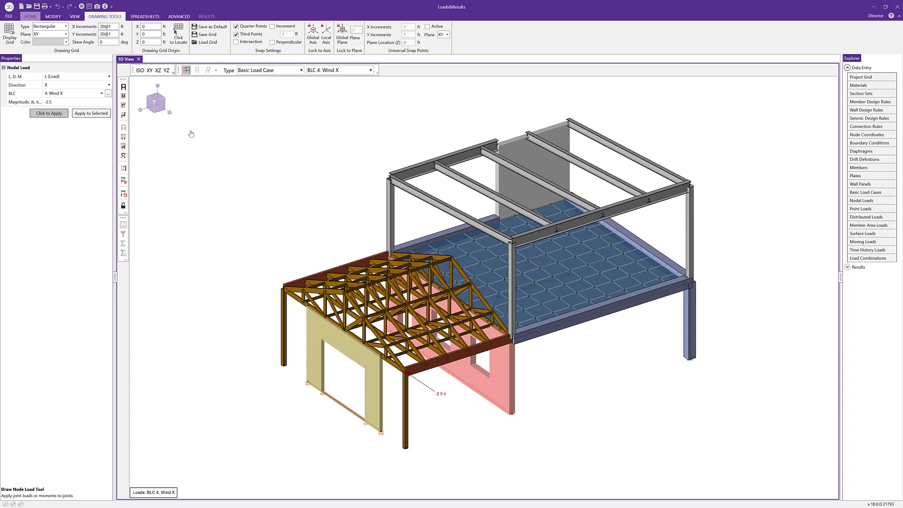
- Review the model's unit settings and leave them without changes
click(30, 17)
click(14, 27)
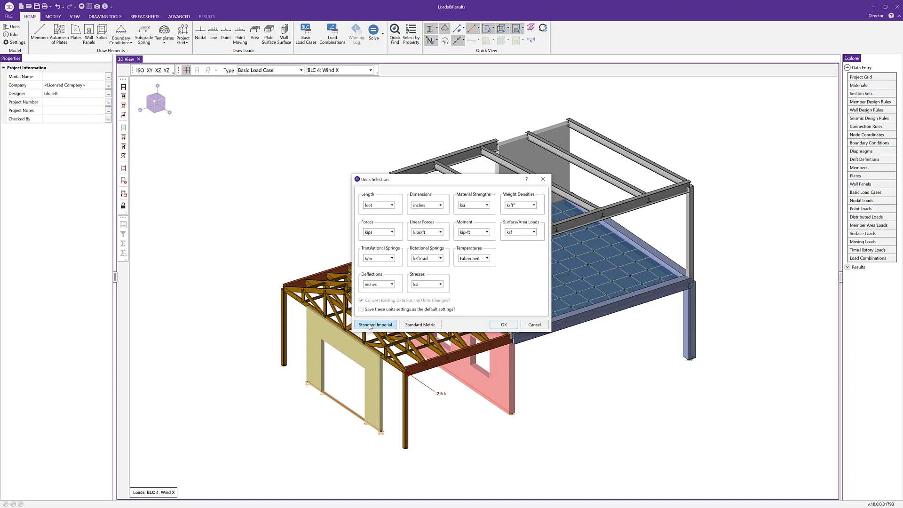
click(525, 325)
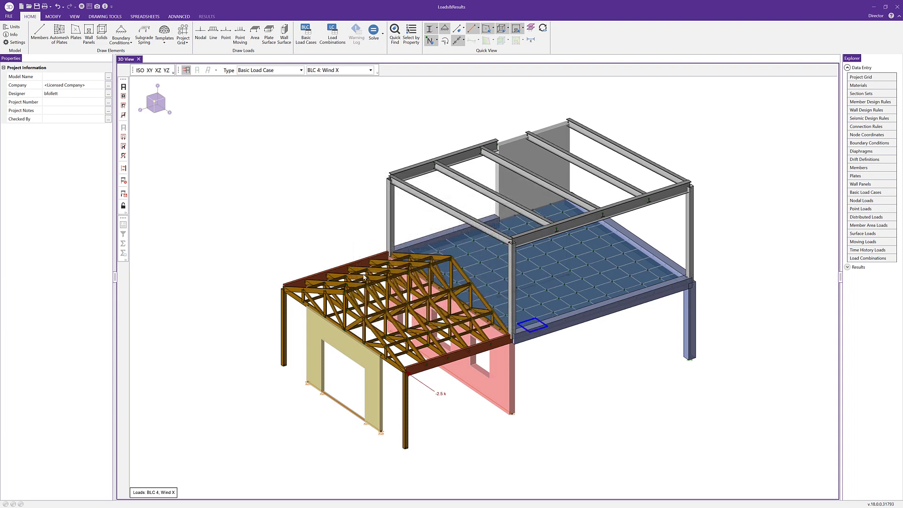
- Start a line load and look through the available load directions, keeping Y
click(211, 44)
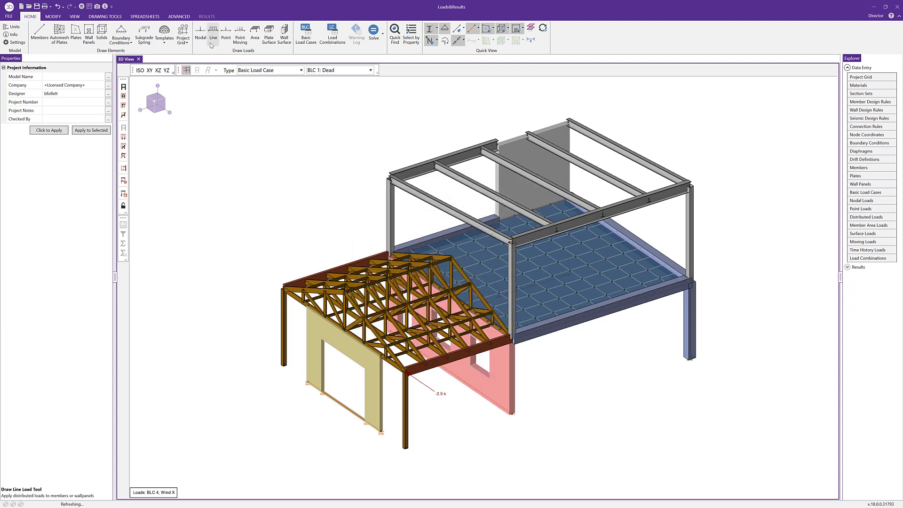
click(109, 76)
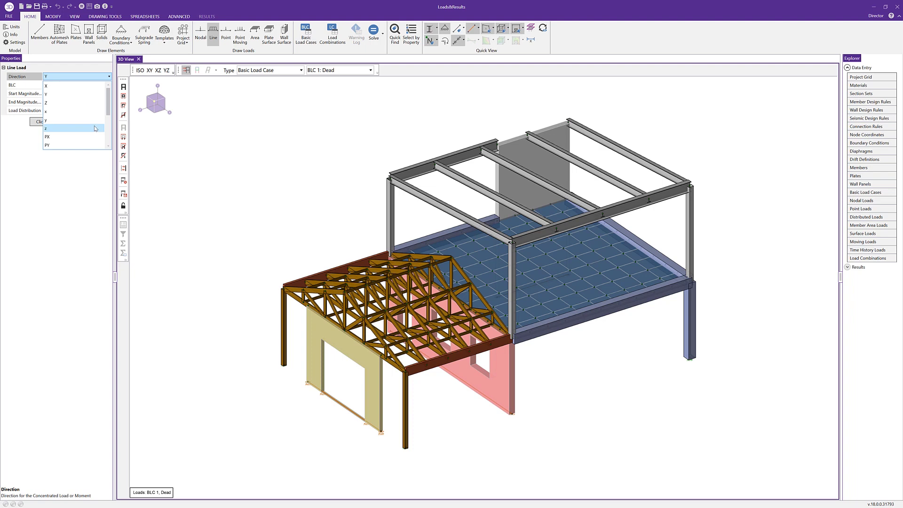
scroll(98, 126, down, 1)
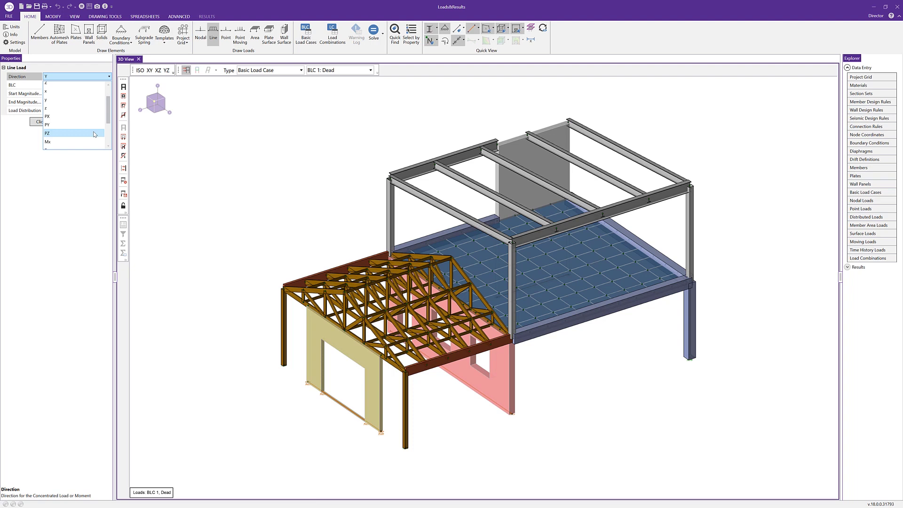
drag(109, 121, 109, 131)
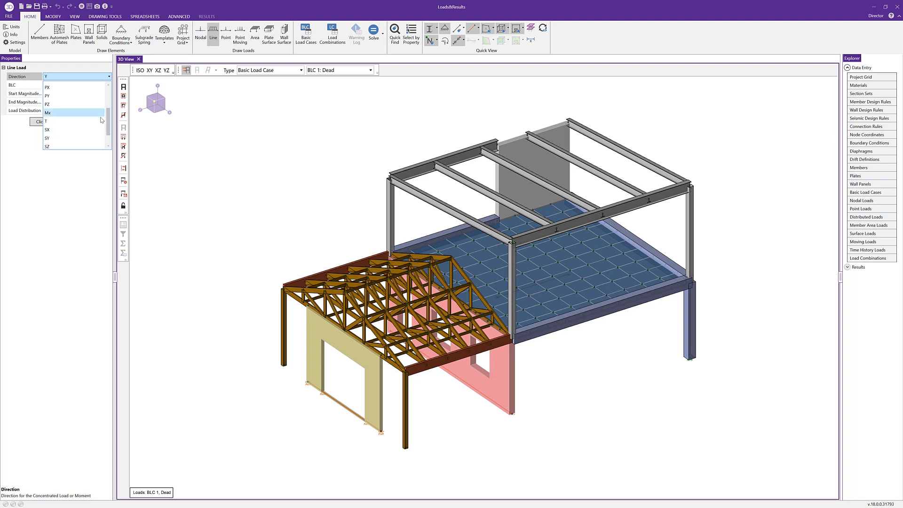
scroll(107, 128, down, 1)
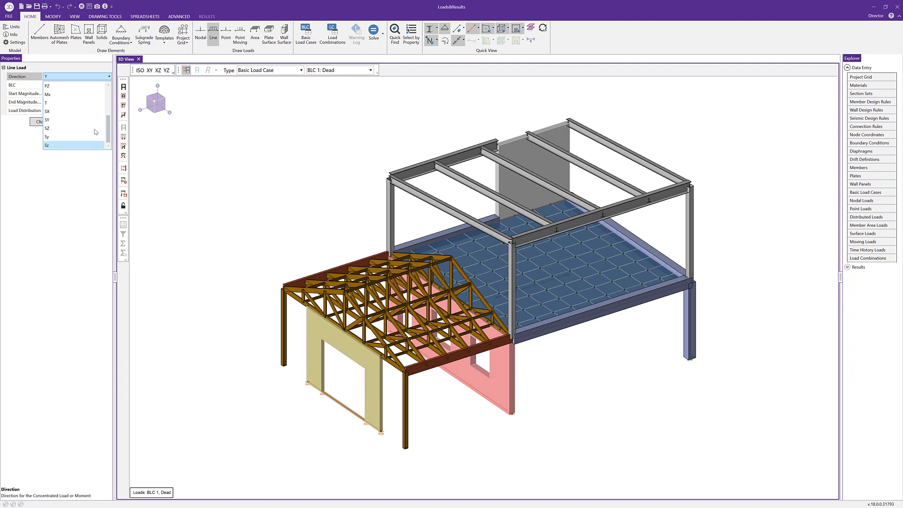
click(100, 79)
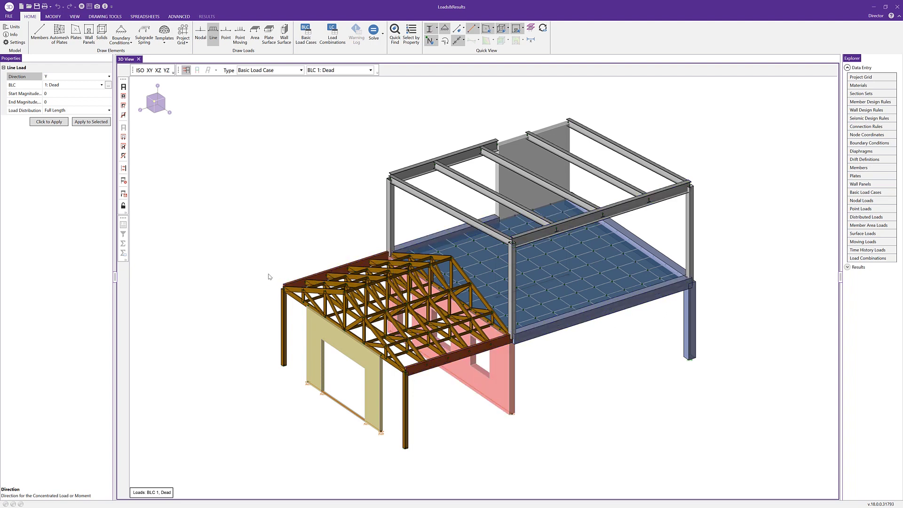
- Set the dead line load's start and end magnitudes to -0.15 k/ft with a Full Length distribution
click(70, 94)
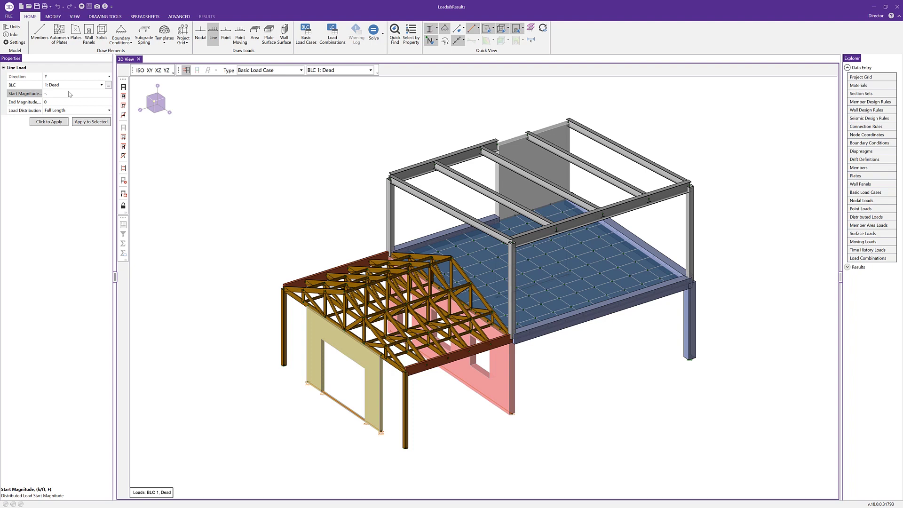
text(-.15)
key(Tab)
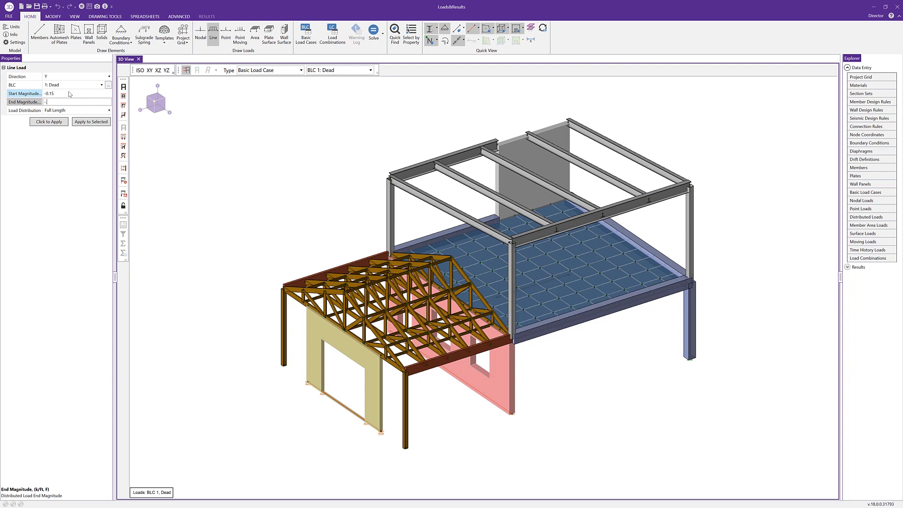
text(-.15)
key(Tab)
click(85, 112)
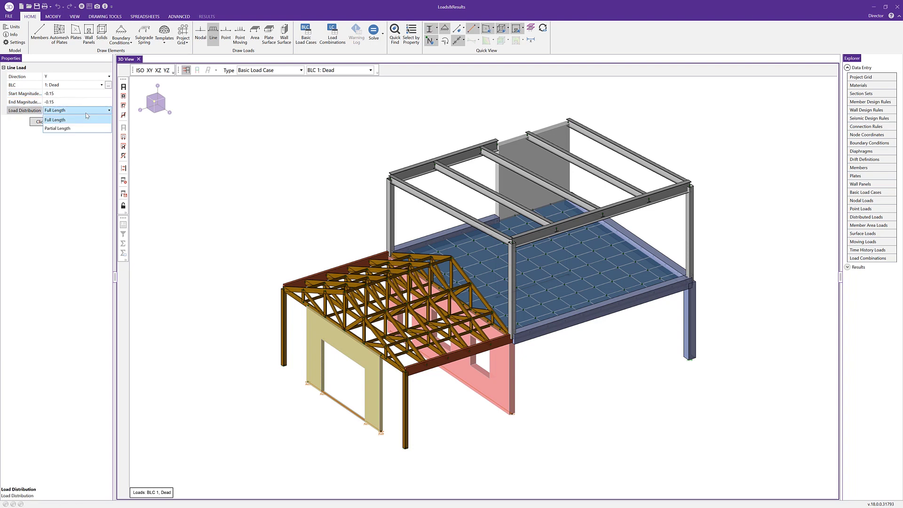
click(88, 119)
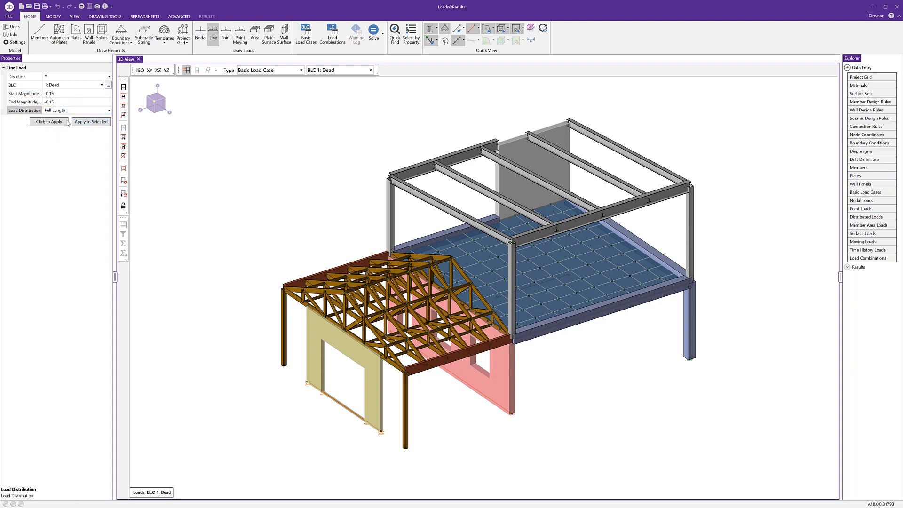
- Apply the dead line load to the perimeter beams of the wood roof and the concrete floor, then leave the tool
click(61, 124)
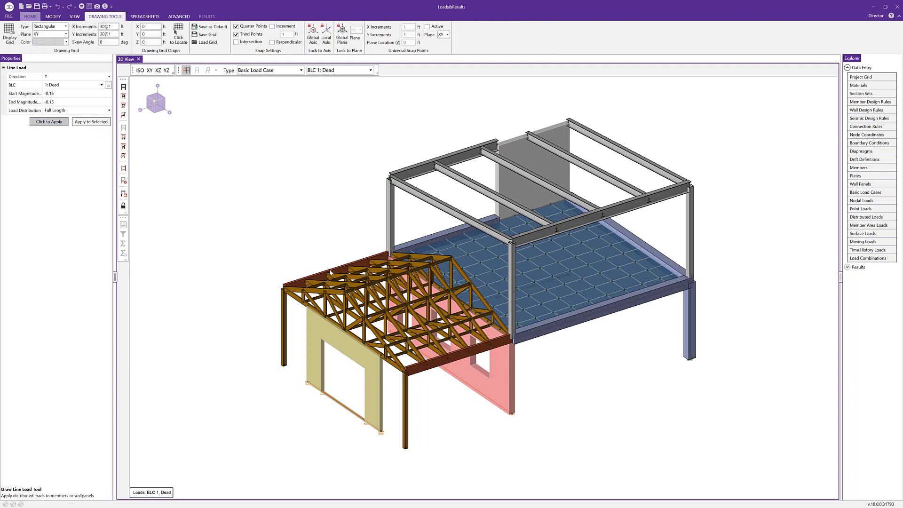
click(420, 245)
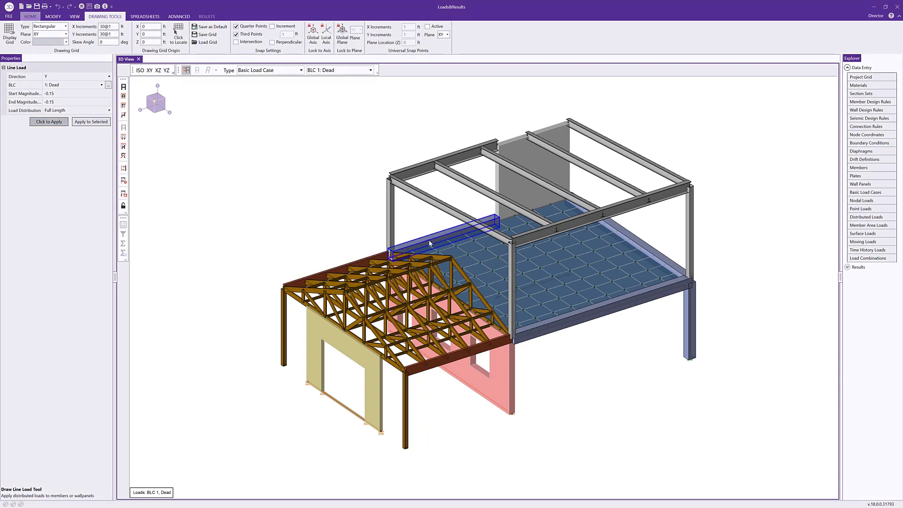
click(675, 255)
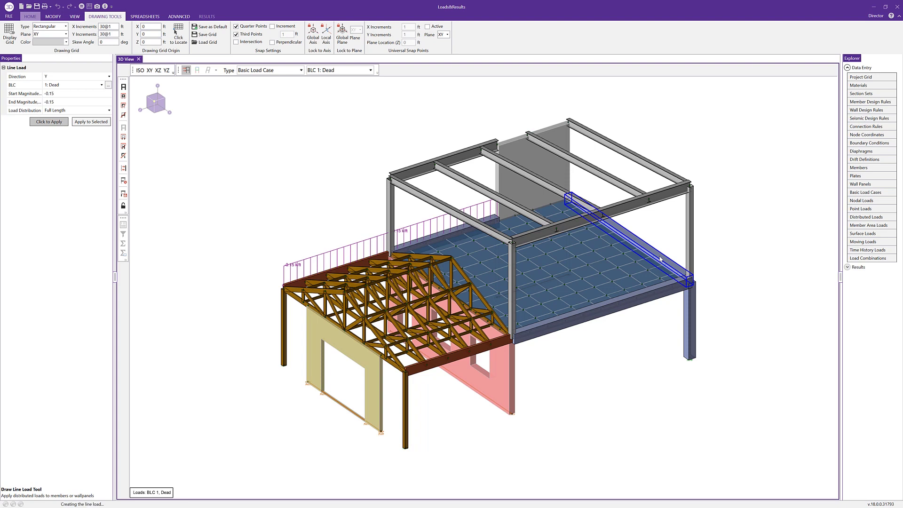
click(602, 308)
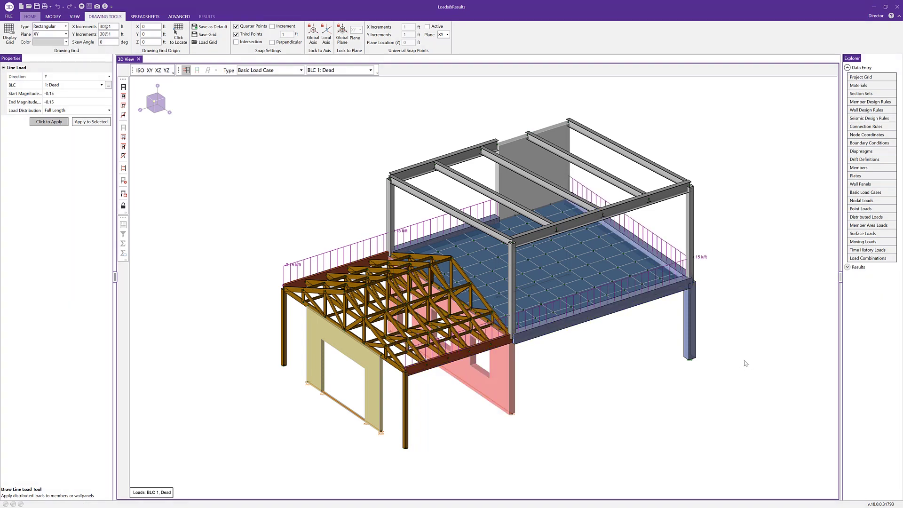
key(Escape)
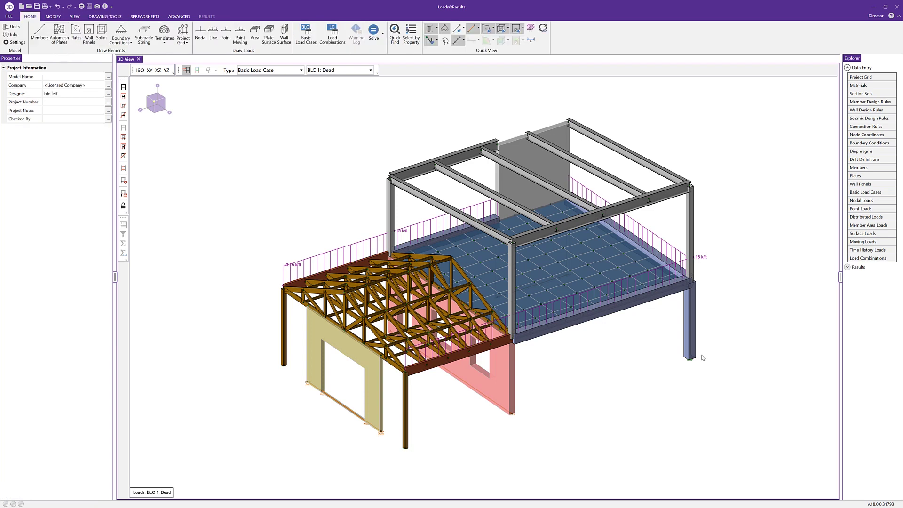
- Start another line load with direction PY assigned to BLC 3: Snow
click(216, 41)
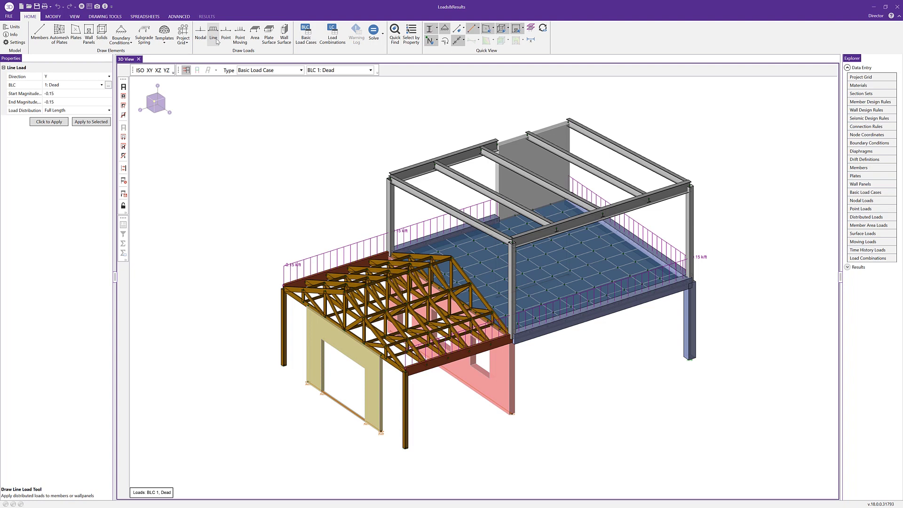
click(83, 77)
click(90, 113)
click(99, 76)
click(89, 144)
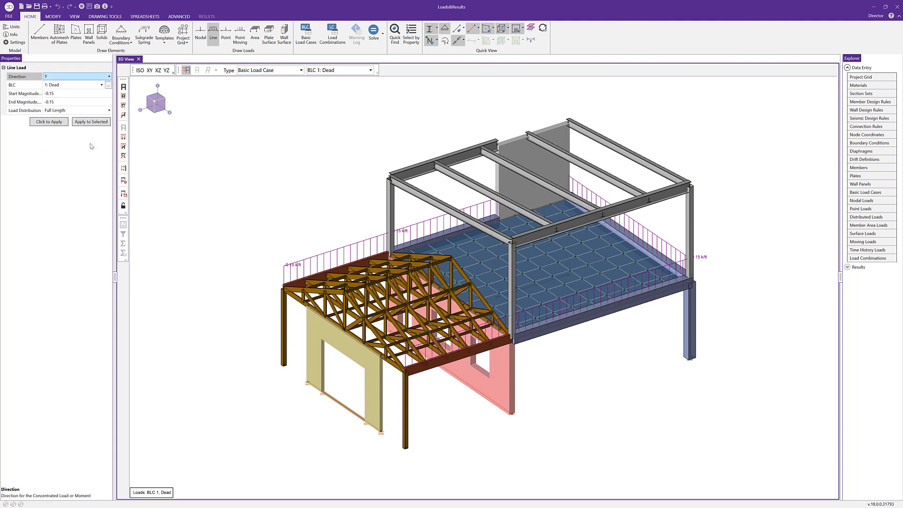
click(97, 86)
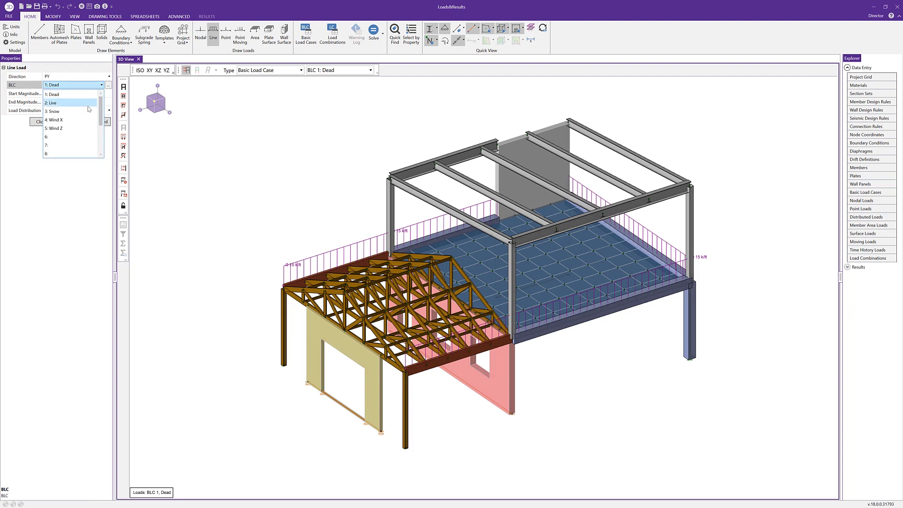
click(86, 112)
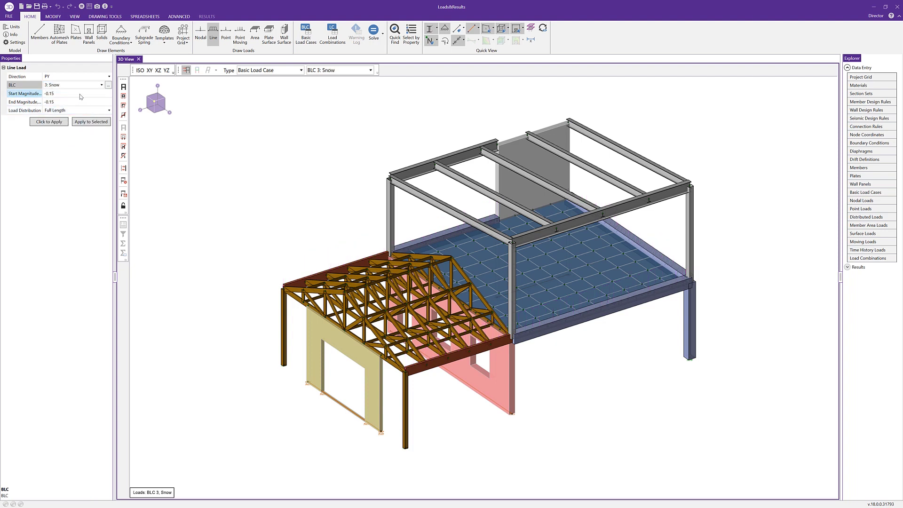
- Set the snow line load's end magnitude to -0.25 k/ft, keeping the start magnitude at -0.15 k/ft
click(80, 103)
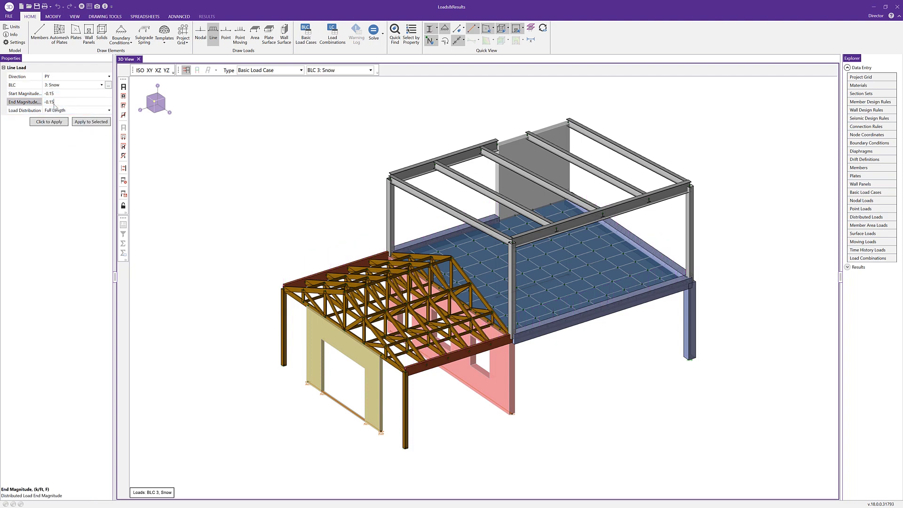
drag(51, 105, 61, 103)
key(Tab)
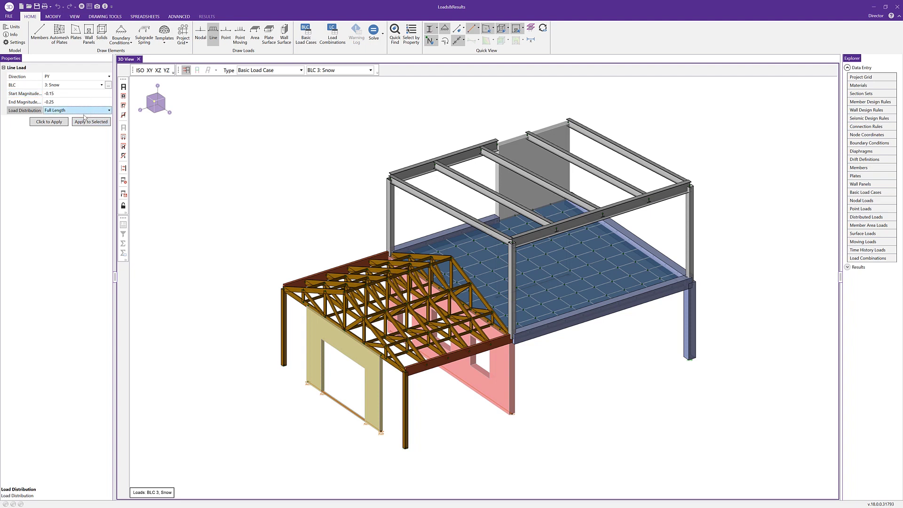
- Apply the snow line load to the five parallel steel roof beams, including both edge beams, and leave the tool
click(61, 125)
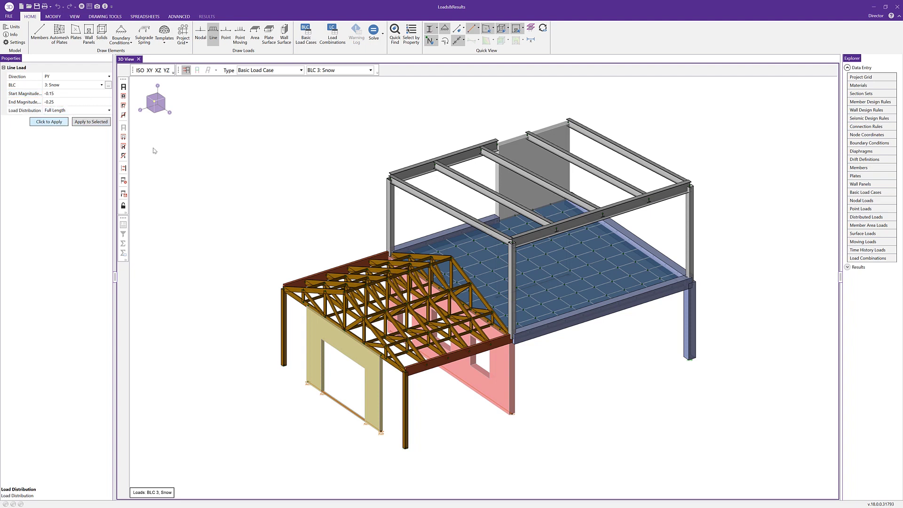
click(472, 187)
click(482, 188)
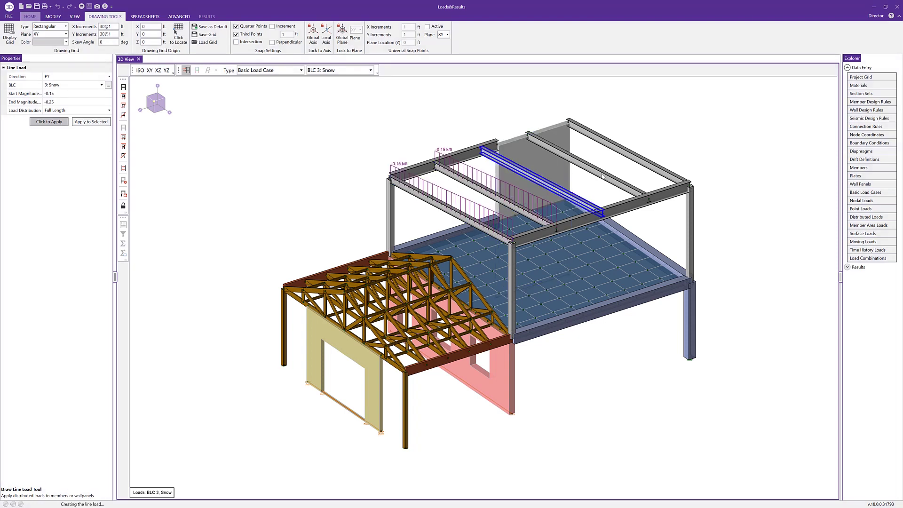
click(583, 202)
click(611, 175)
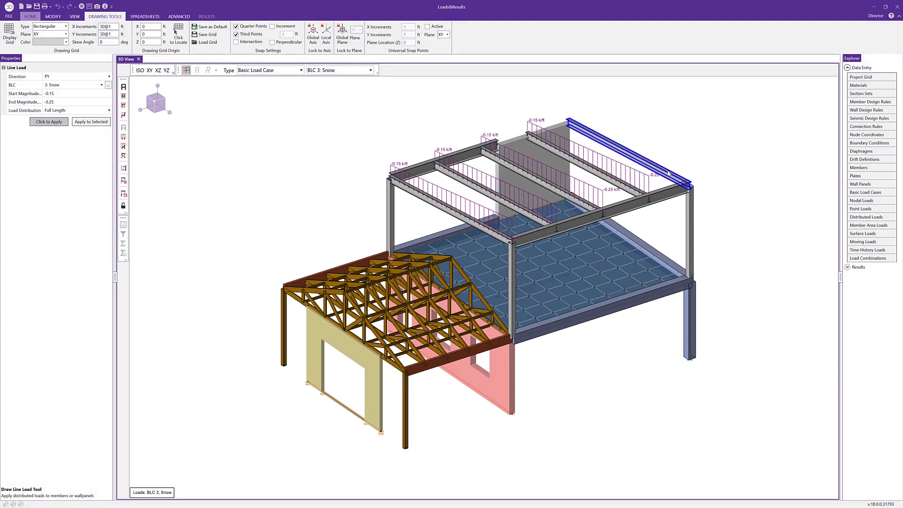
click(689, 186)
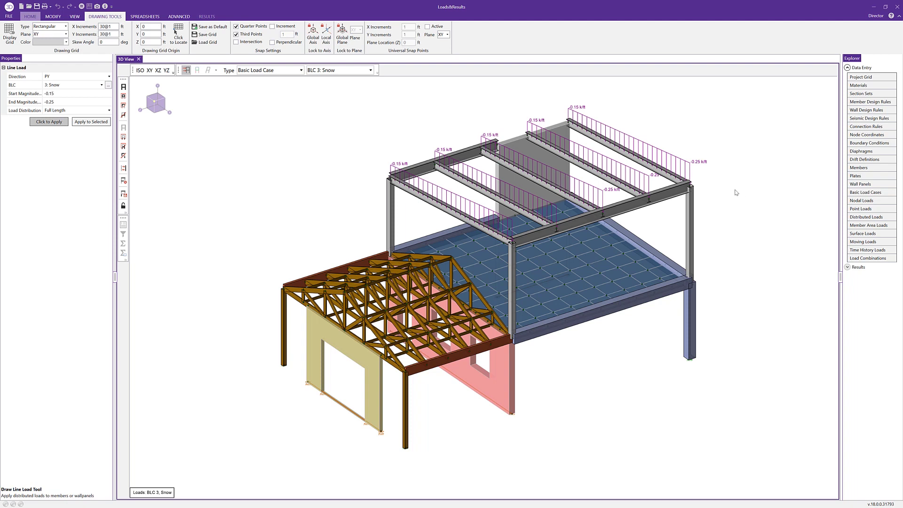
key(Escape)
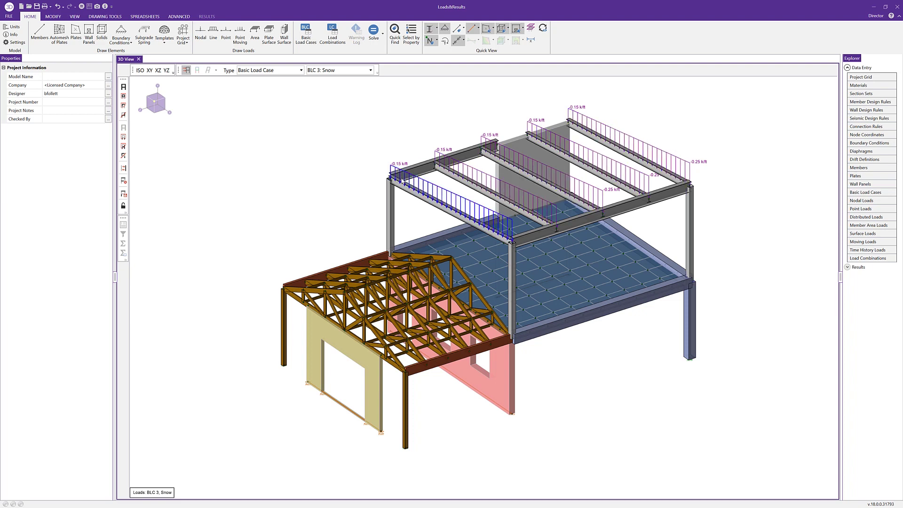
- Set the snow line loads on the two outermost parallel steel roof beams to start magnitude -0.1 and end magnitude -0.175 k/ft
click(587, 123)
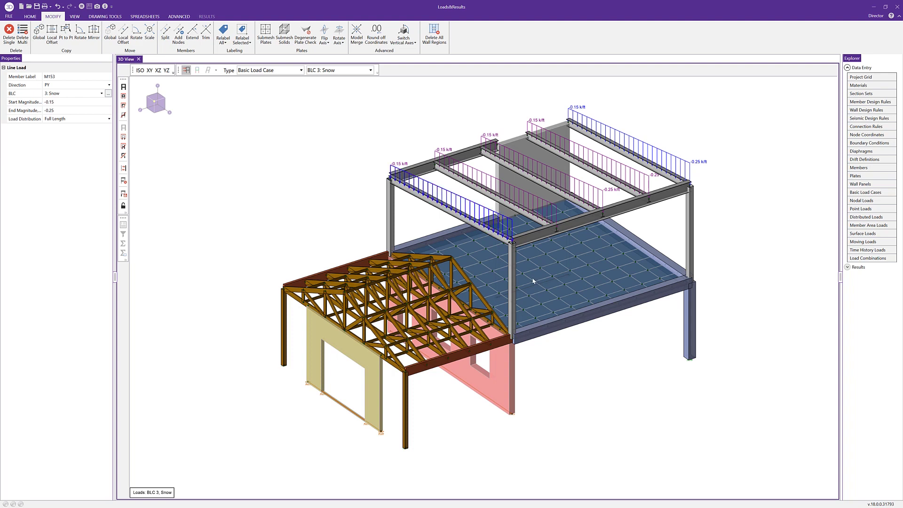
click(456, 208)
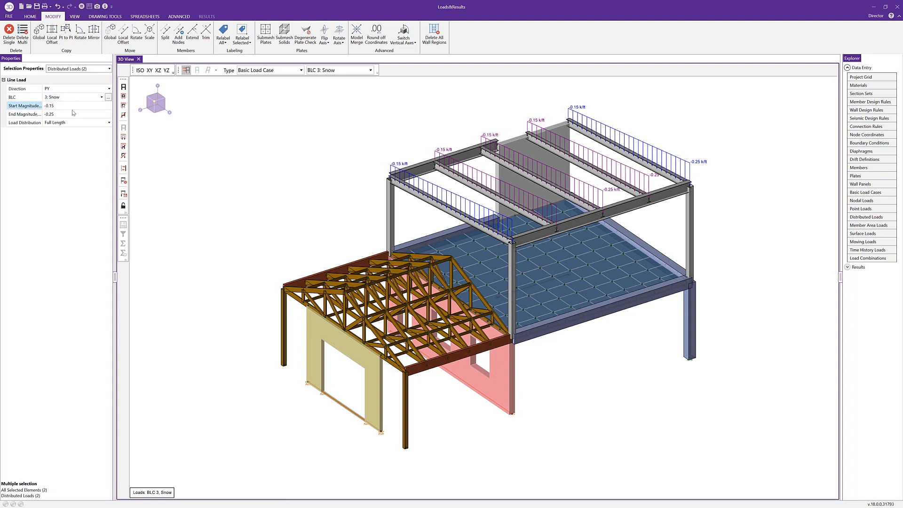
click(51, 107)
drag(51, 107, 61, 107)
key(BackSpace)
text(1)
click(65, 114)
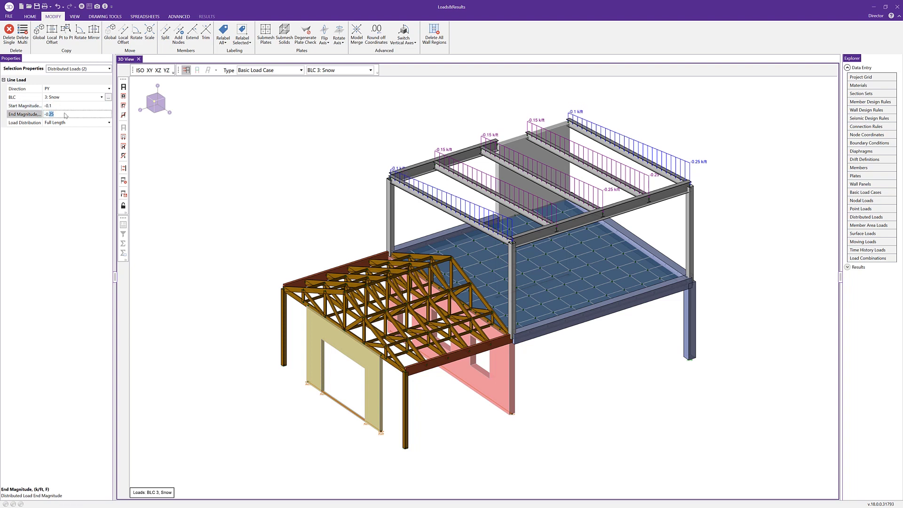
text(175)
key(Tab)
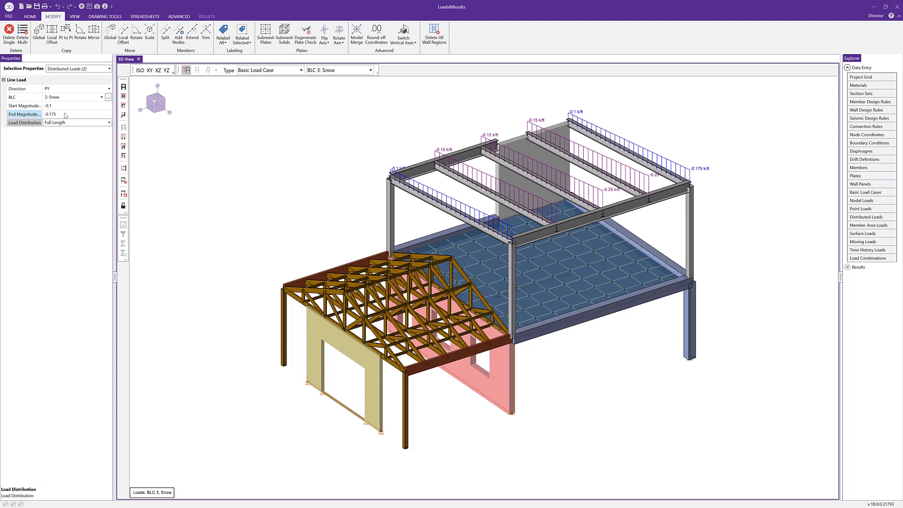
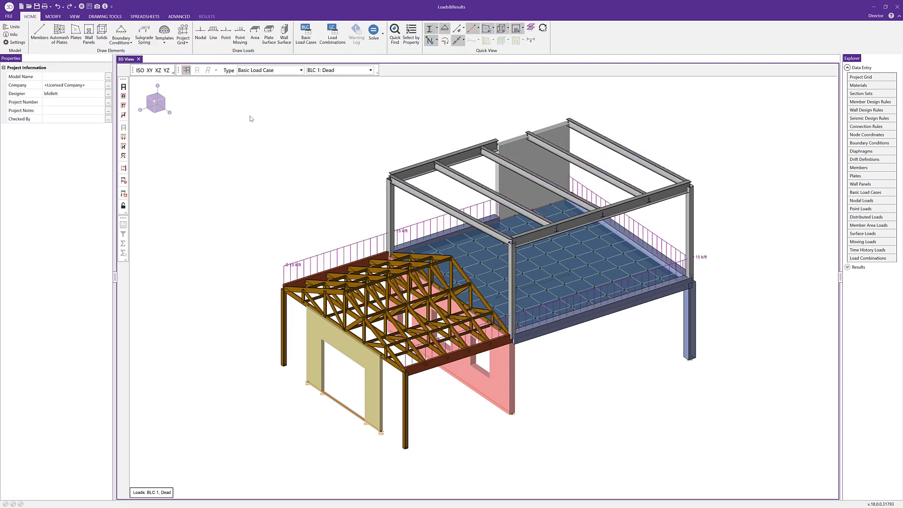
- Start a point load in direction Y for BLC 1: Dead with magnitude -0.3 k at location %50
click(225, 33)
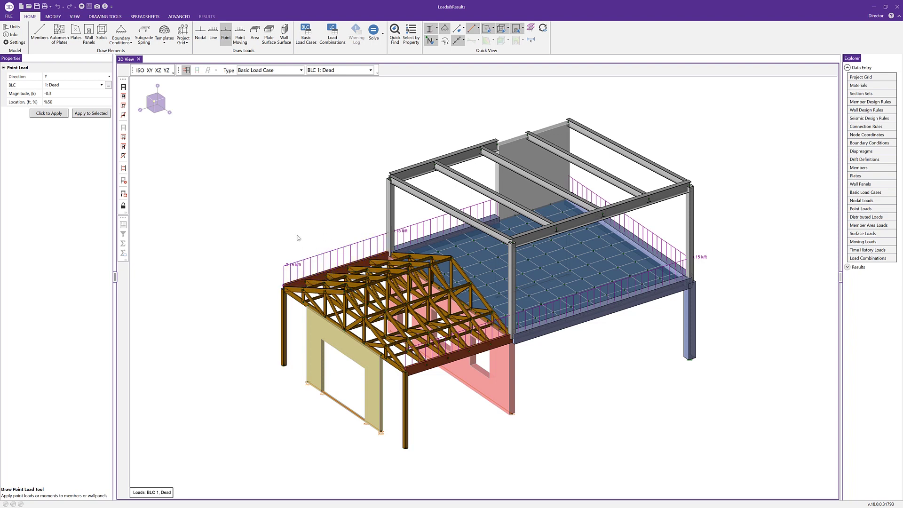
click(74, 78)
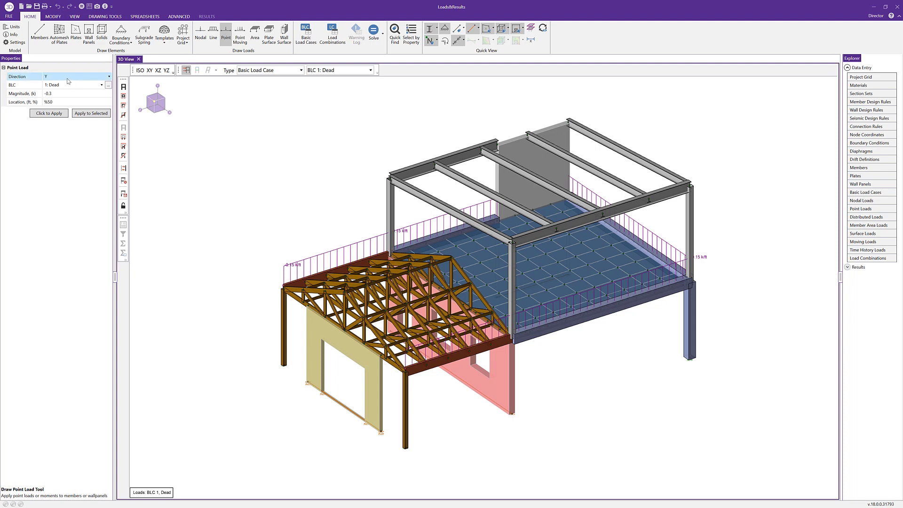
click(68, 77)
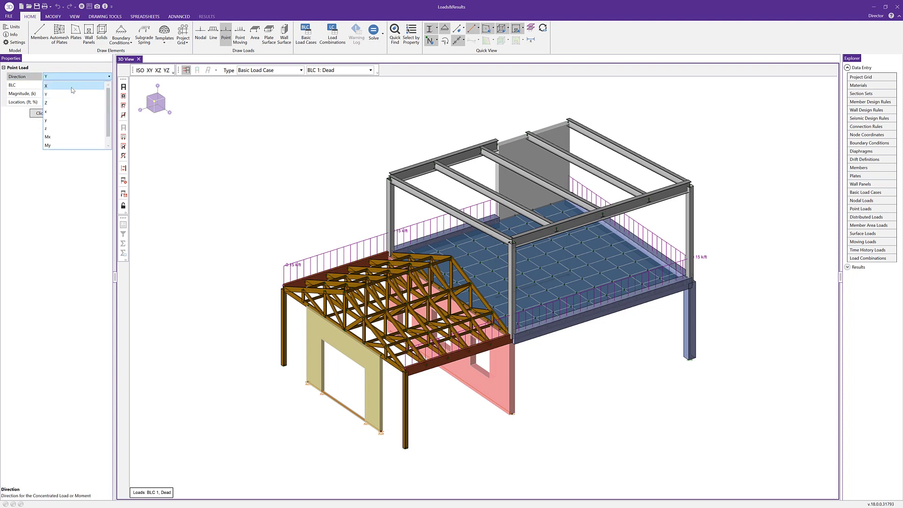
click(80, 77)
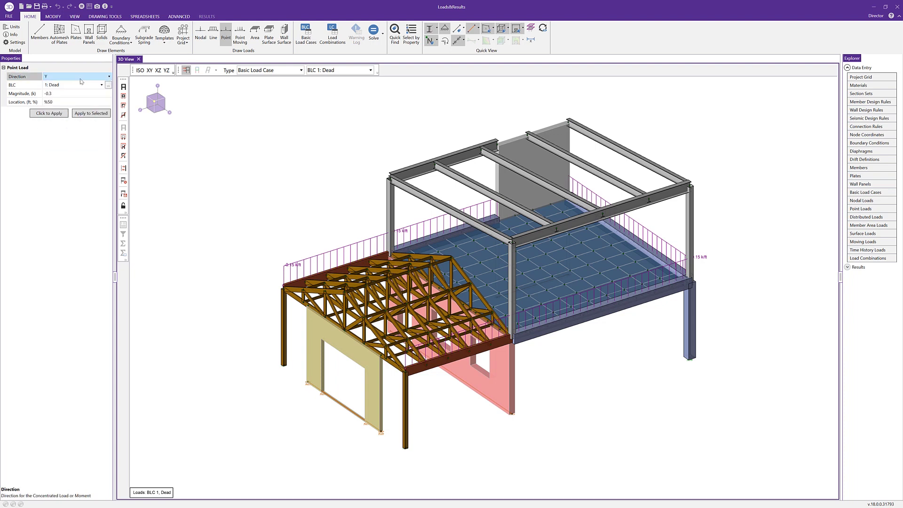
click(73, 86)
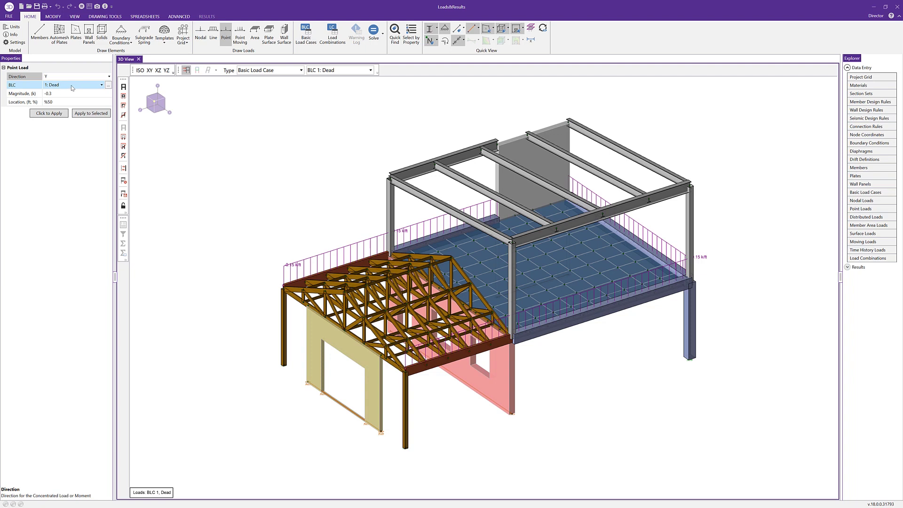
click(60, 94)
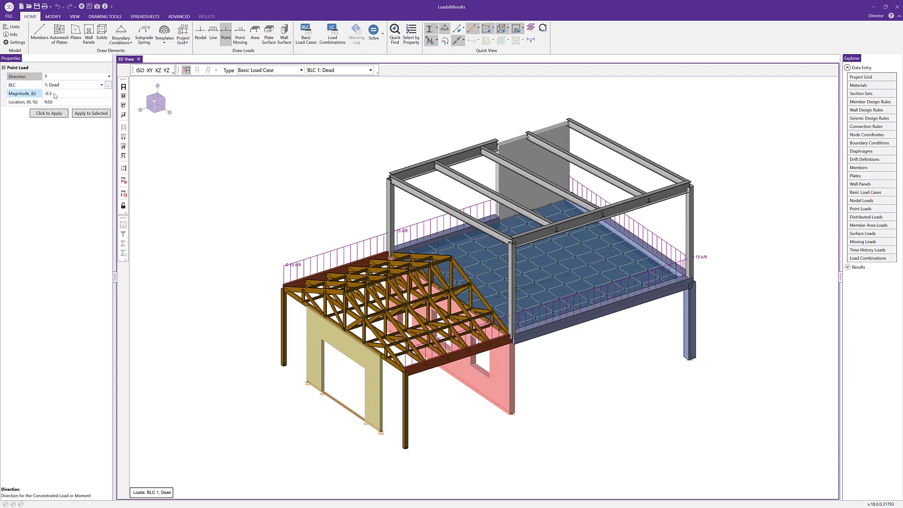
click(52, 96)
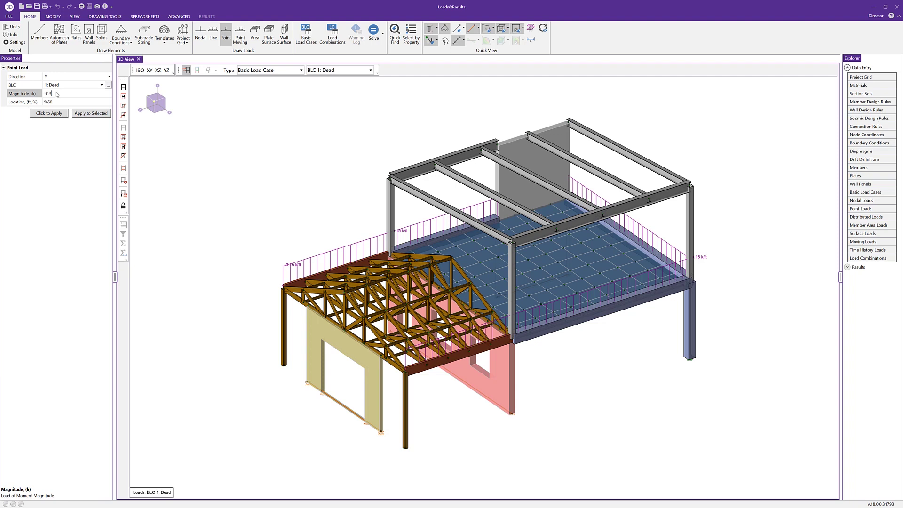
key(Return)
- Apply the dead point load to both bottom chord members of the four interior wood trusses, and leave the tool
click(51, 115)
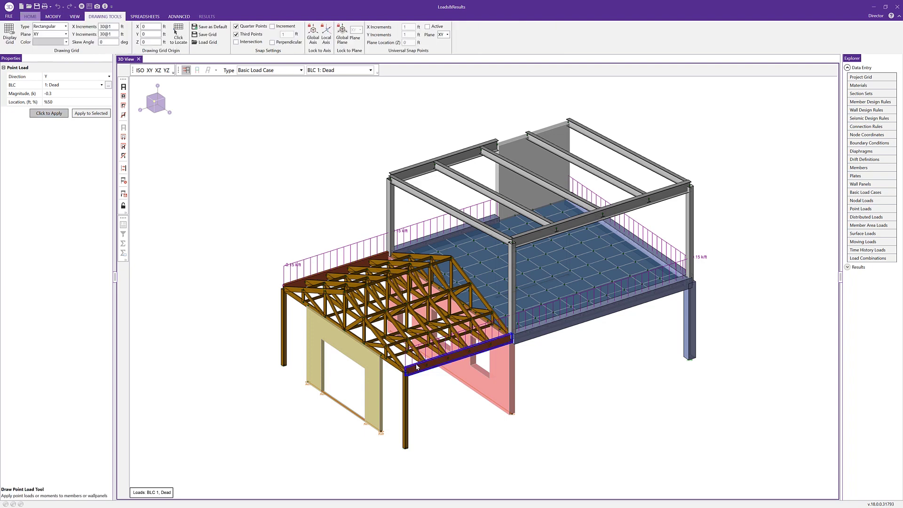
scroll(414, 363, up, 3)
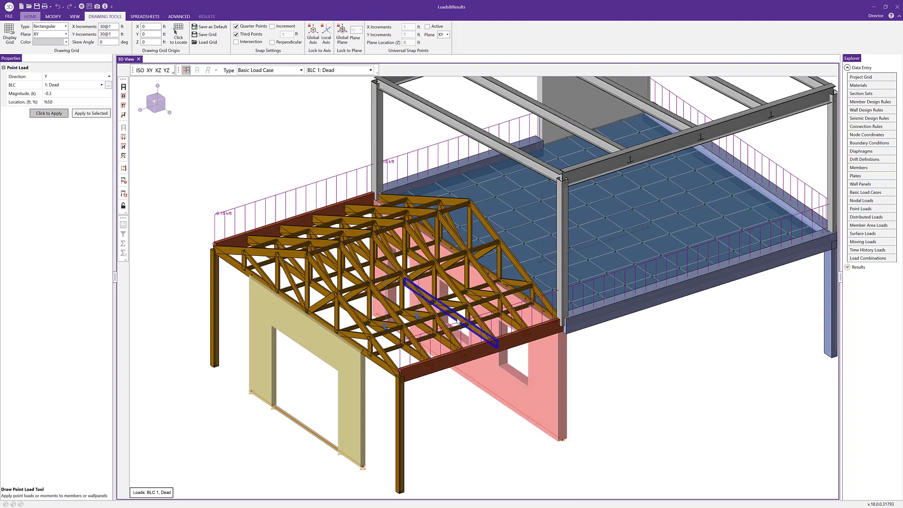
click(486, 310)
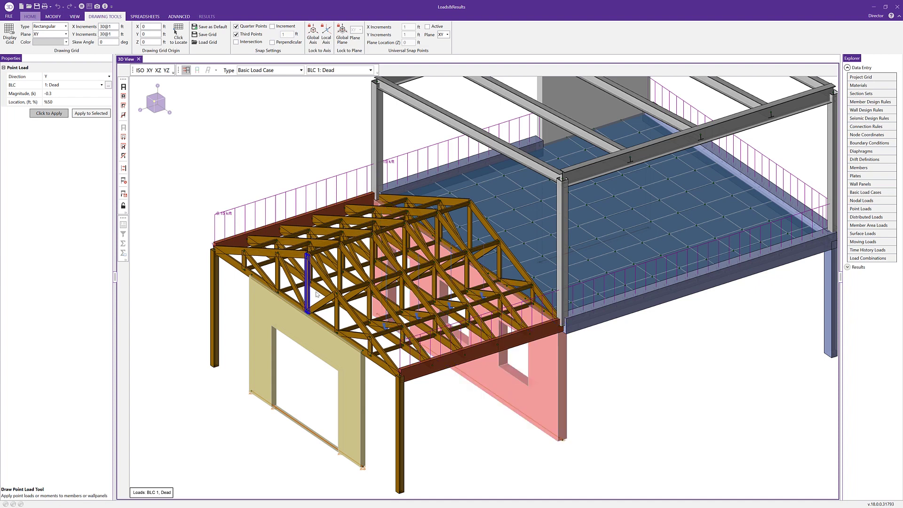
click(318, 293)
click(379, 276)
click(419, 262)
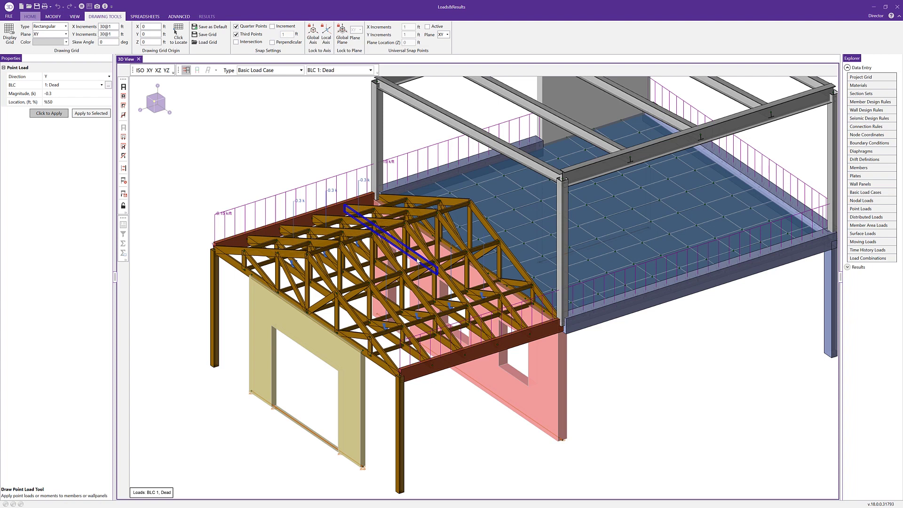
click(417, 260)
click(31, 16)
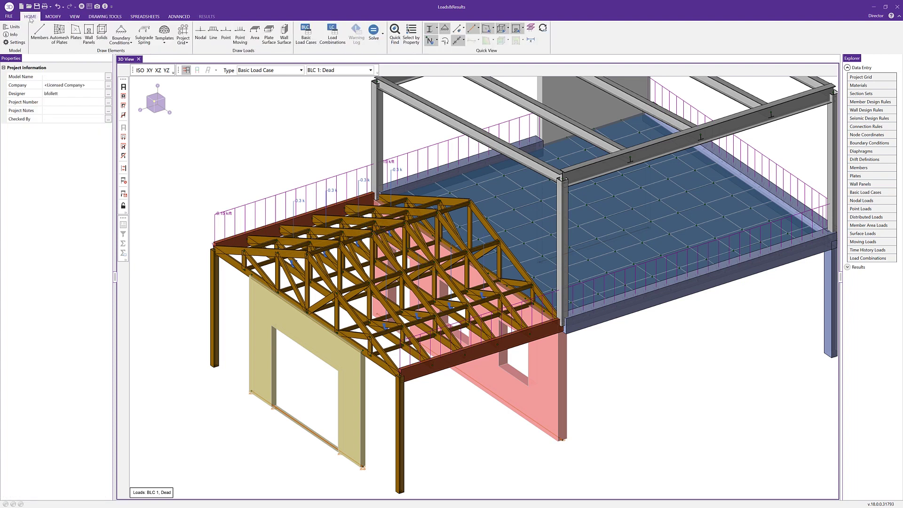
- Display the model as a wireframe in the YZ elevation view
click(444, 29)
shift+middle_drag(442, 279, 437, 276)
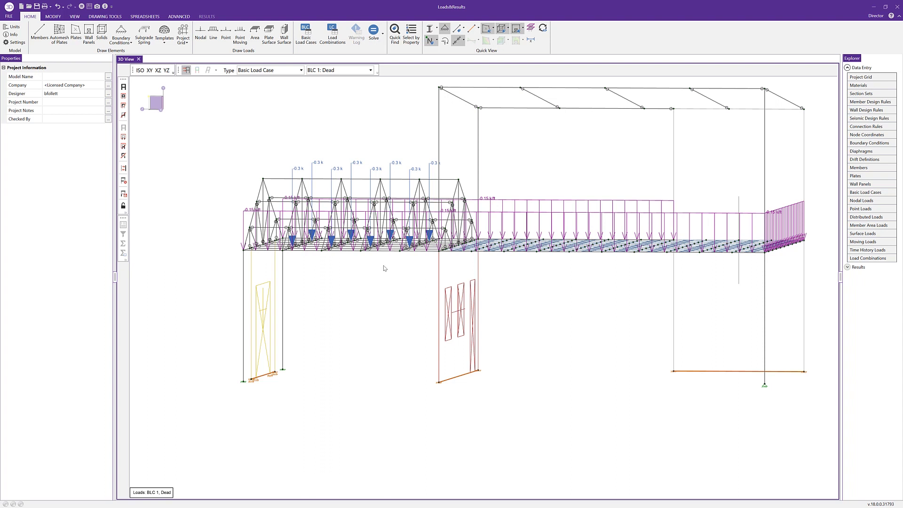
mouse_move(214, 160)
mouse_down()
mouse_move(419, 207)
mouse_move(489, 256)
mouse_move(444, 258)
mouse_up()
click(167, 71)
- Isolate the wood truss roof and the steel roof framing by selecting them and locking everything else, shown in isometric view
drag(223, 146, 464, 256)
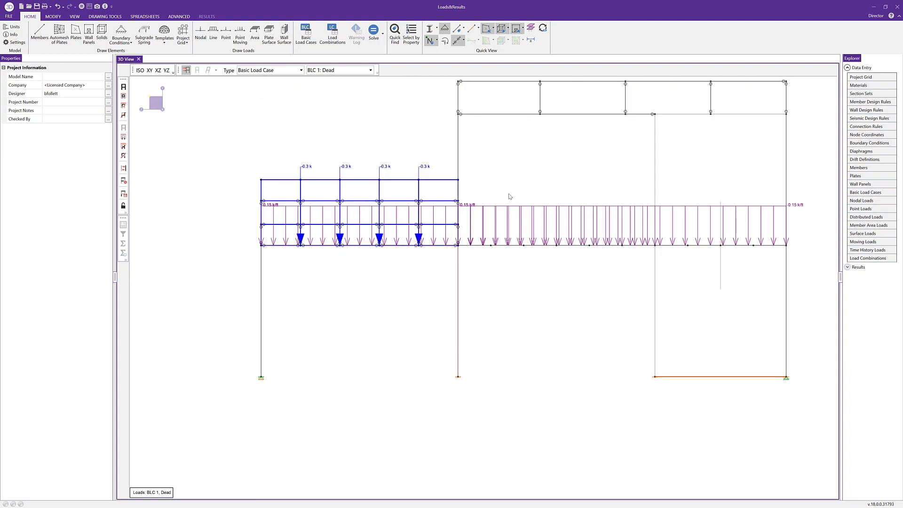
drag(388, 153, 594, 221)
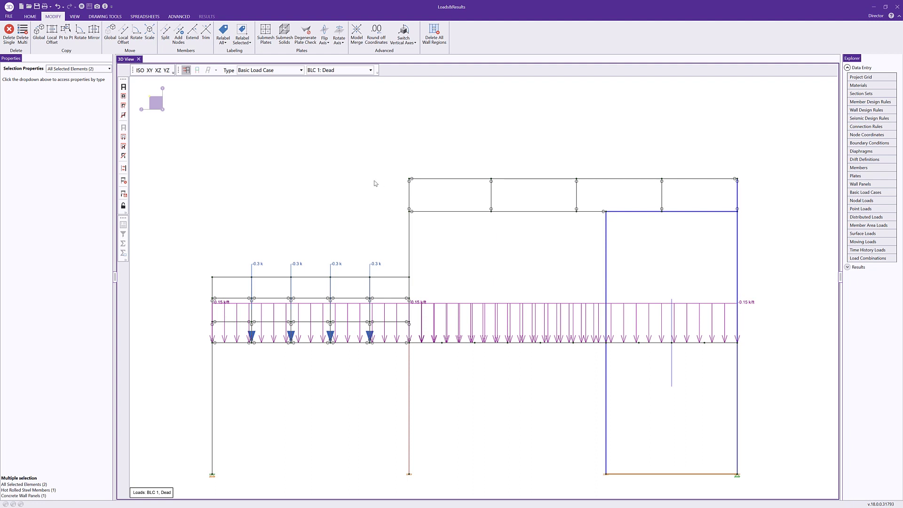
drag(765, 230, 393, 157)
drag(383, 350, 409, 364)
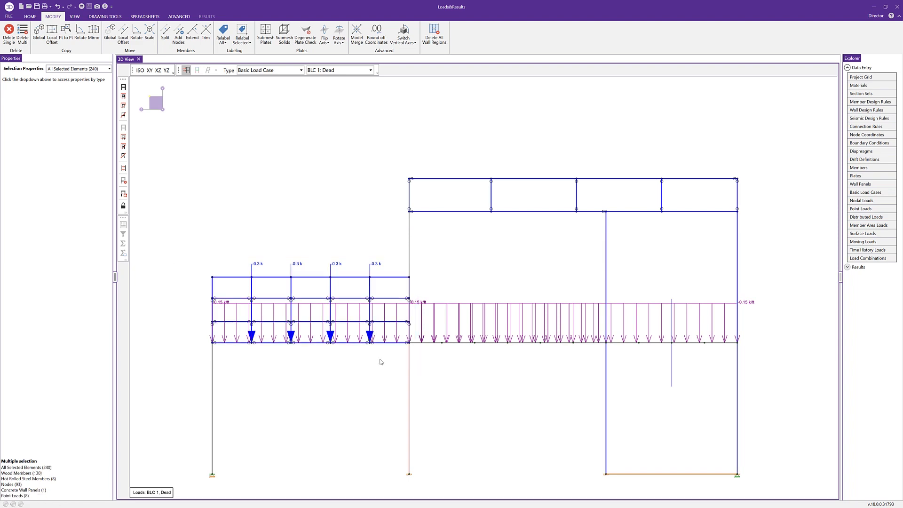
click(123, 206)
key(ctrl+i)
click(290, 232)
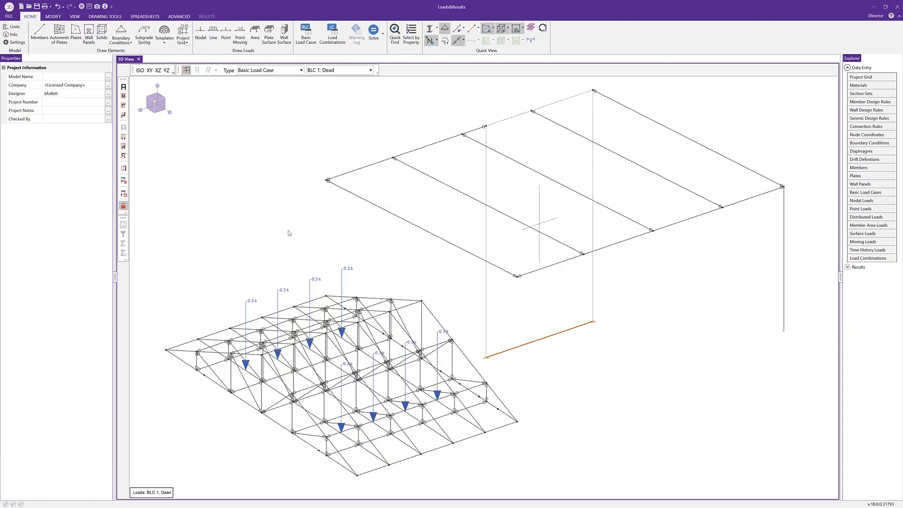
- Start an area load in direction Y for BLC 1: Dead with its load direction set to A-B
click(254, 34)
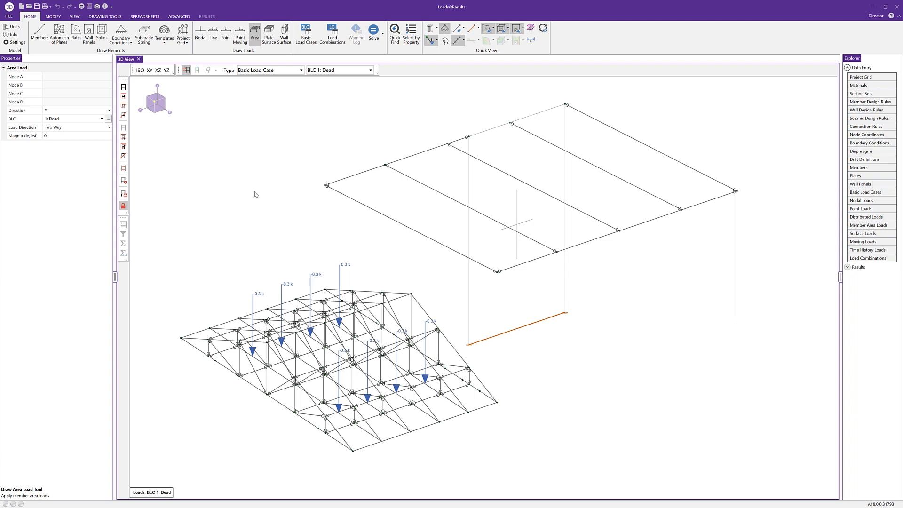
click(109, 113)
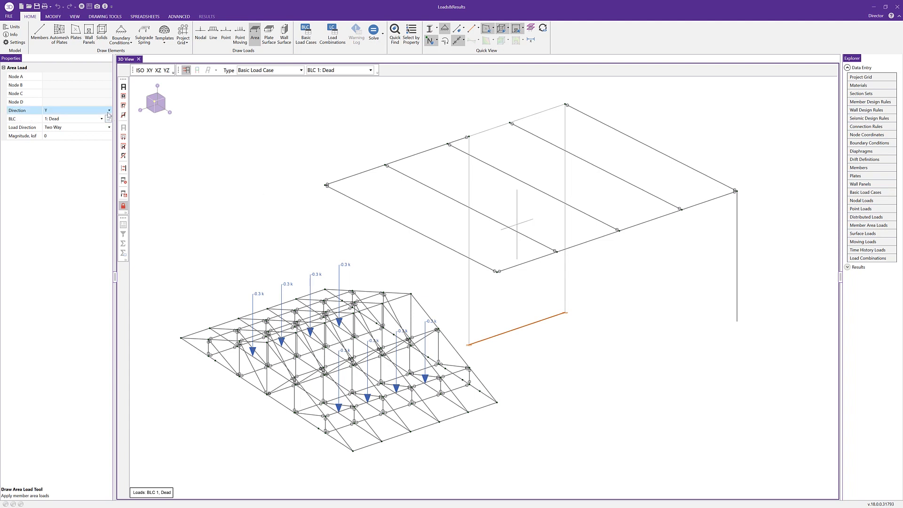
click(60, 128)
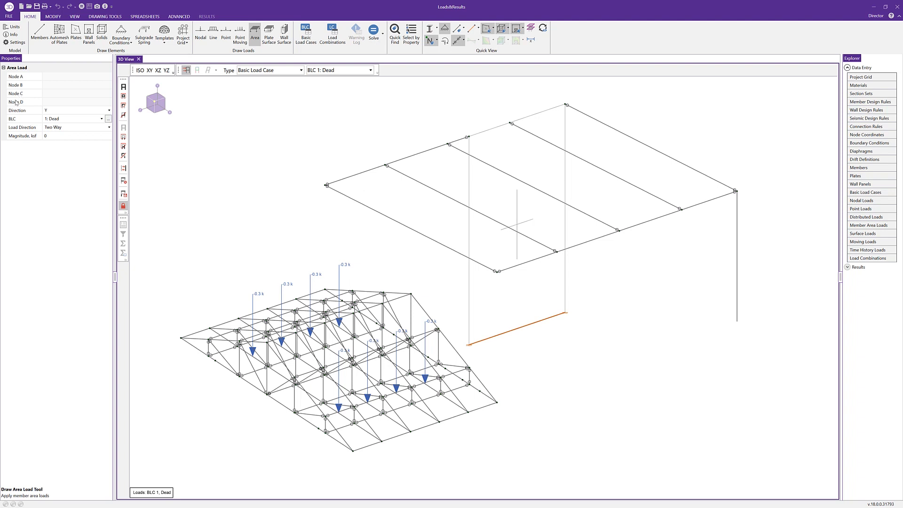
click(86, 112)
click(83, 121)
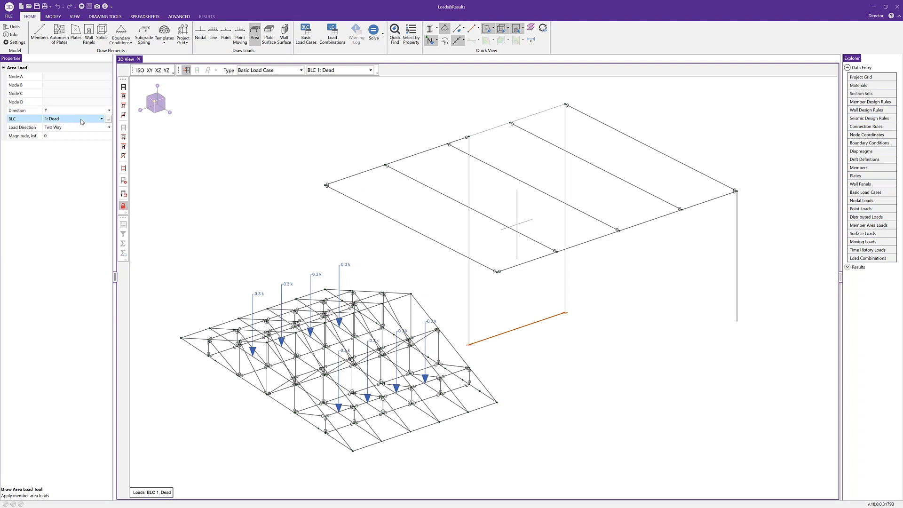
click(83, 128)
click(83, 128)
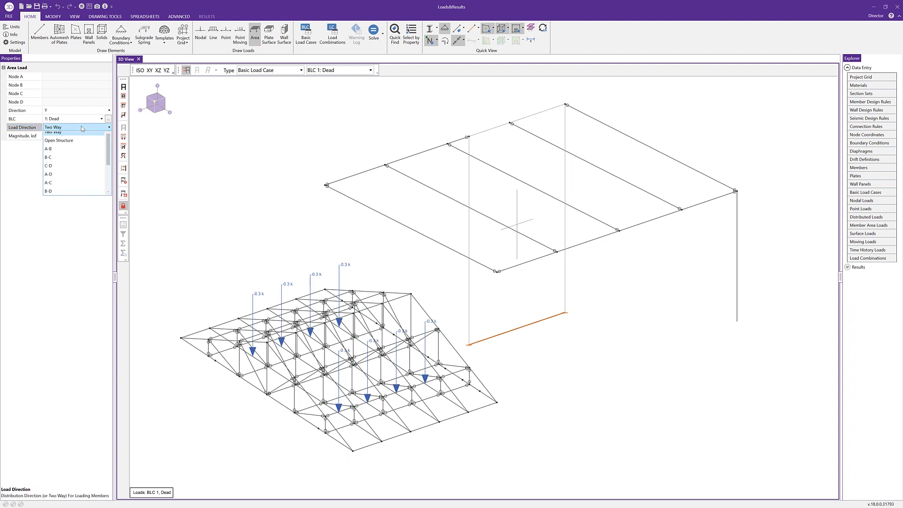
click(82, 154)
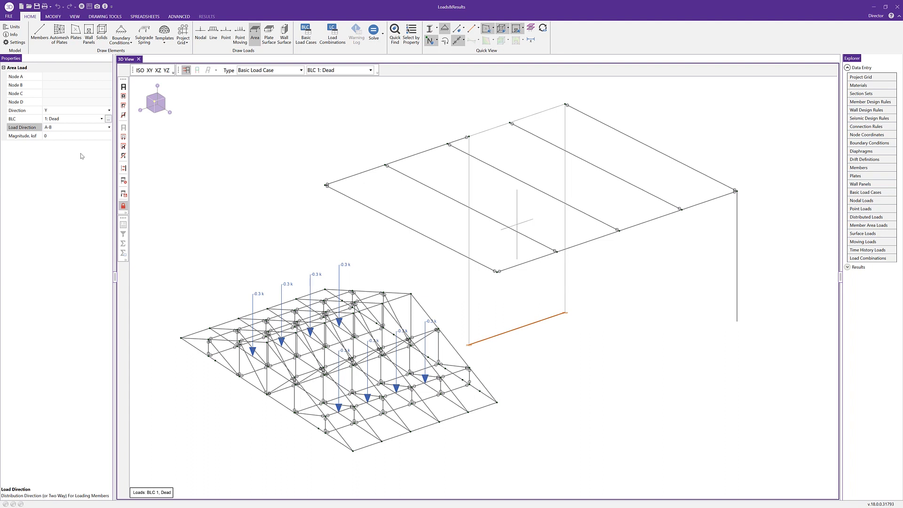
- Set the area load magnitude to -0.015 ksf and apply the dead load across the four corners of the steel roof framing
click(79, 137)
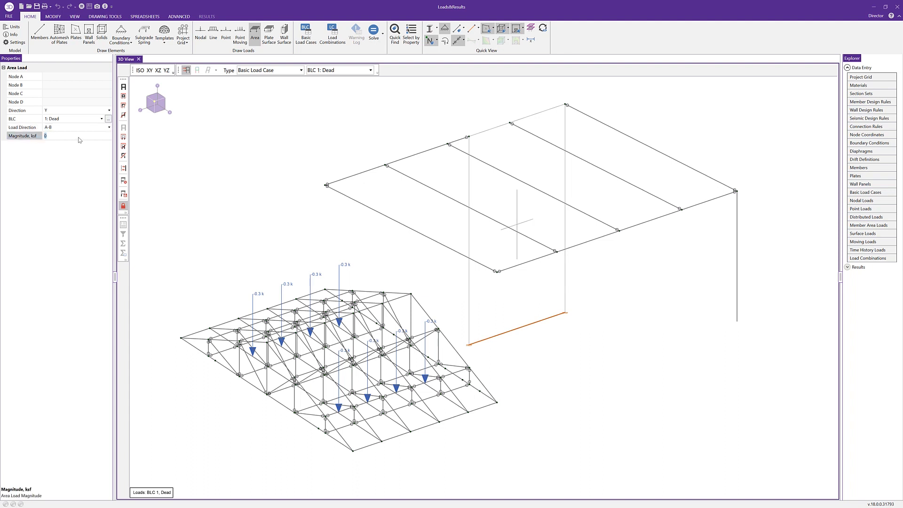
text(-0.015)
key(Tab)
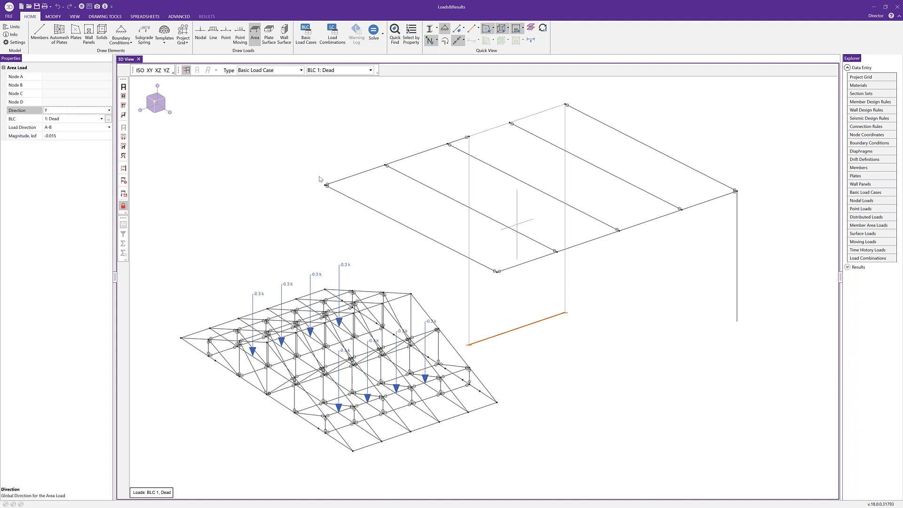
click(327, 185)
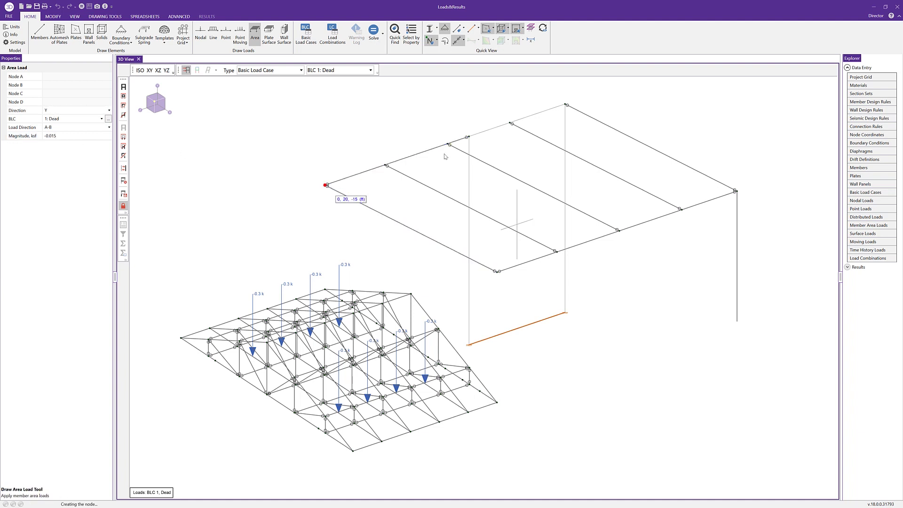
click(567, 104)
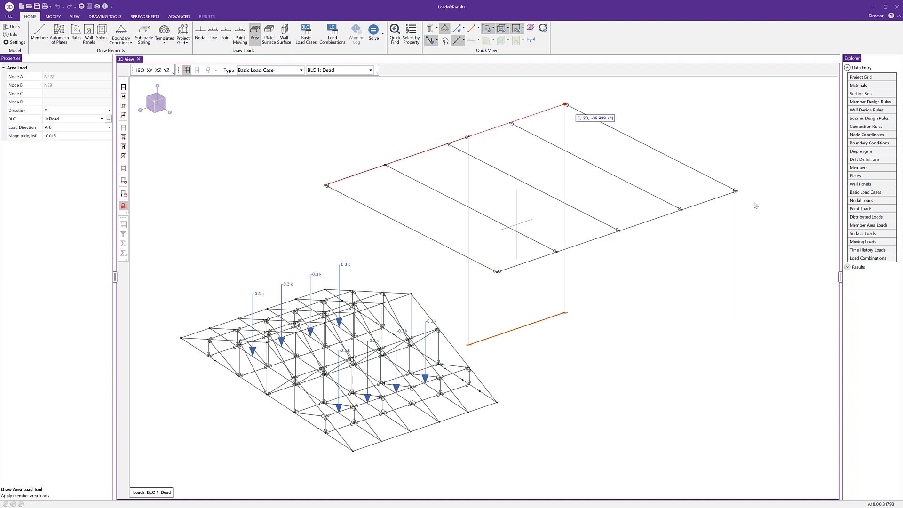
click(736, 191)
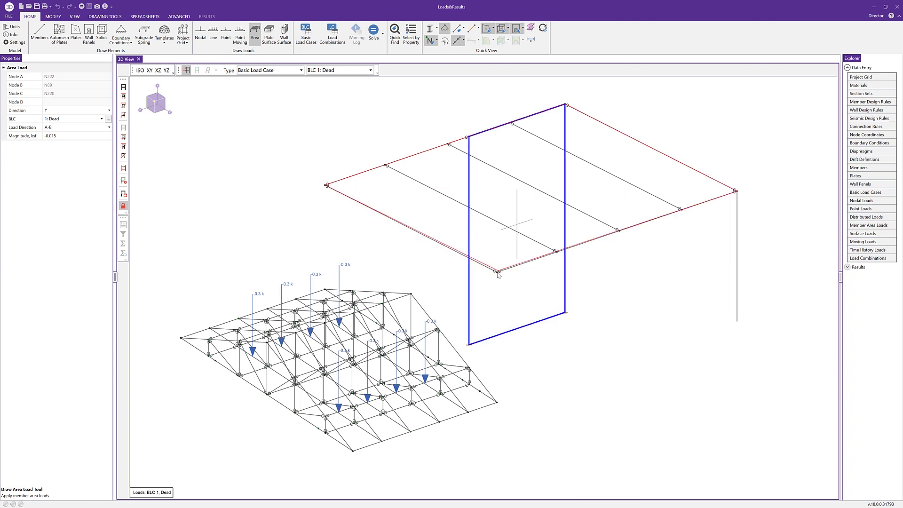
click(496, 272)
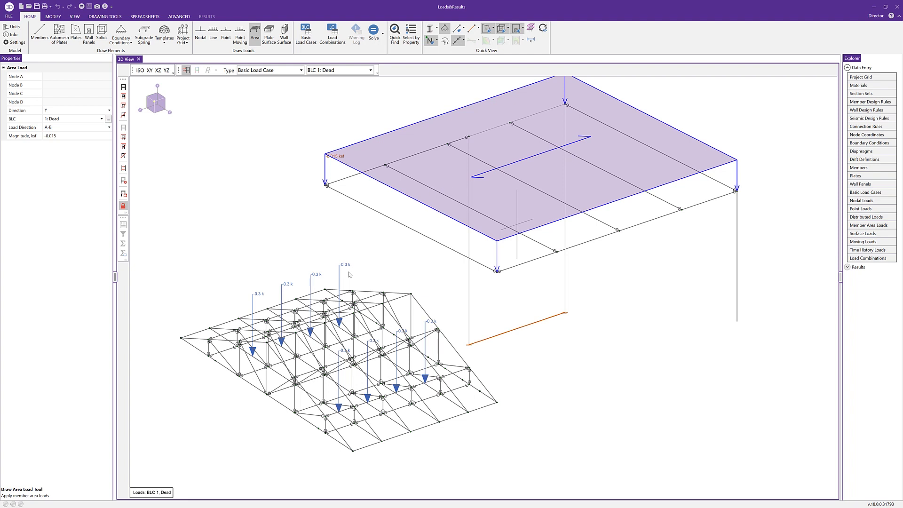
- Apply the -0.015 ksf dead area load to the near slope of the wood truss roof, starting at its eave corner, and leave the tool
middle_drag(361, 367, 376, 329)
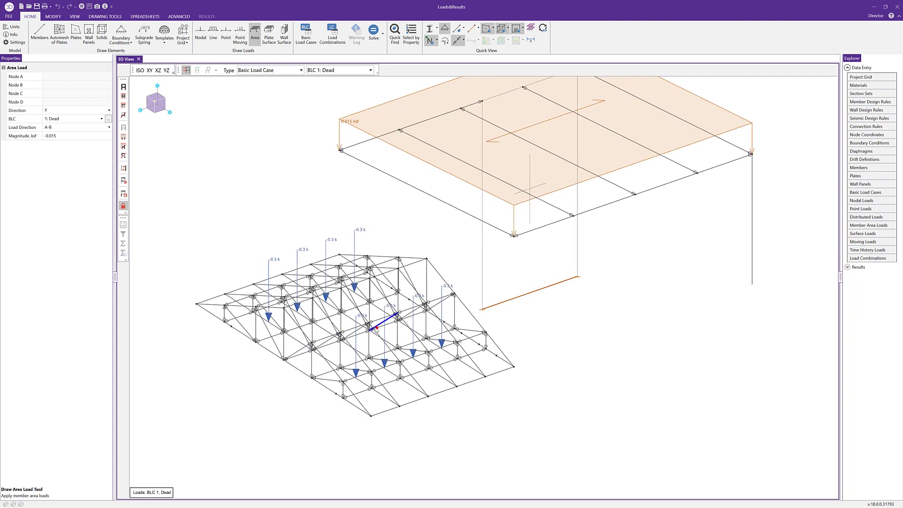
click(371, 416)
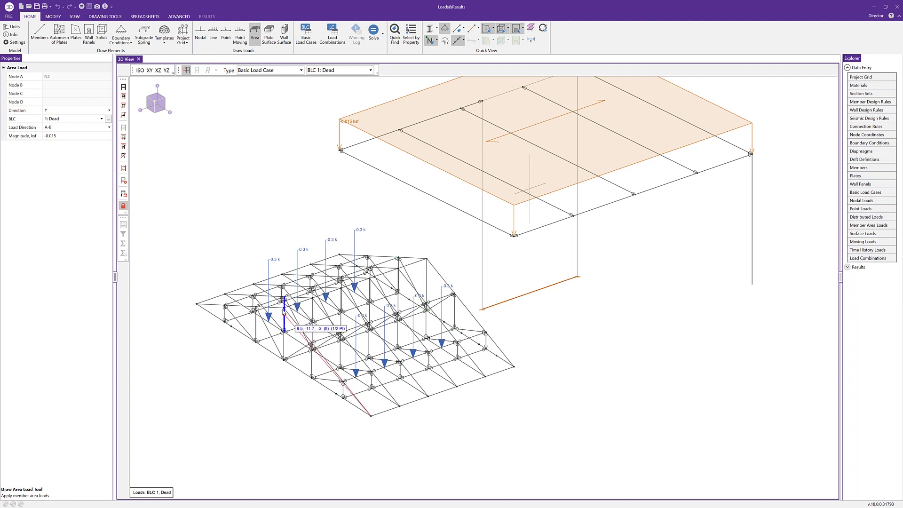
click(284, 308)
click(480, 311)
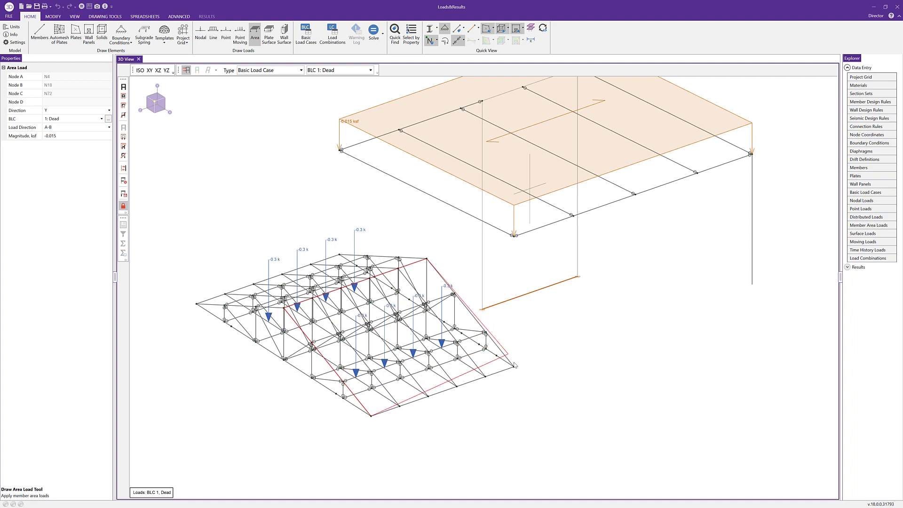
click(527, 397)
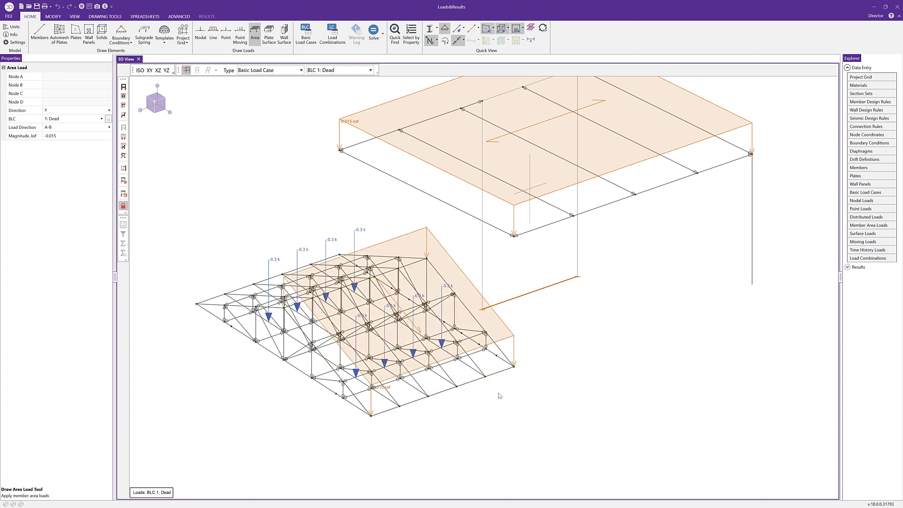
scroll(335, 364, up, 1)
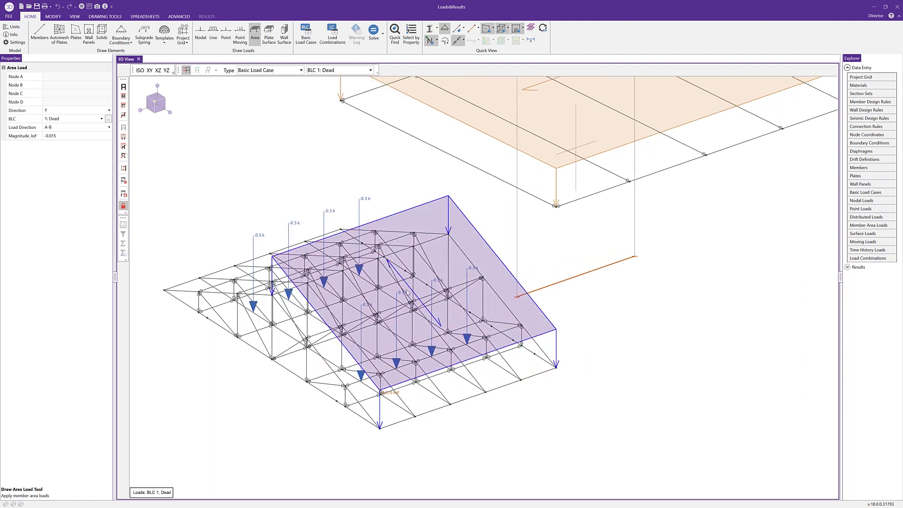
key(Escape)
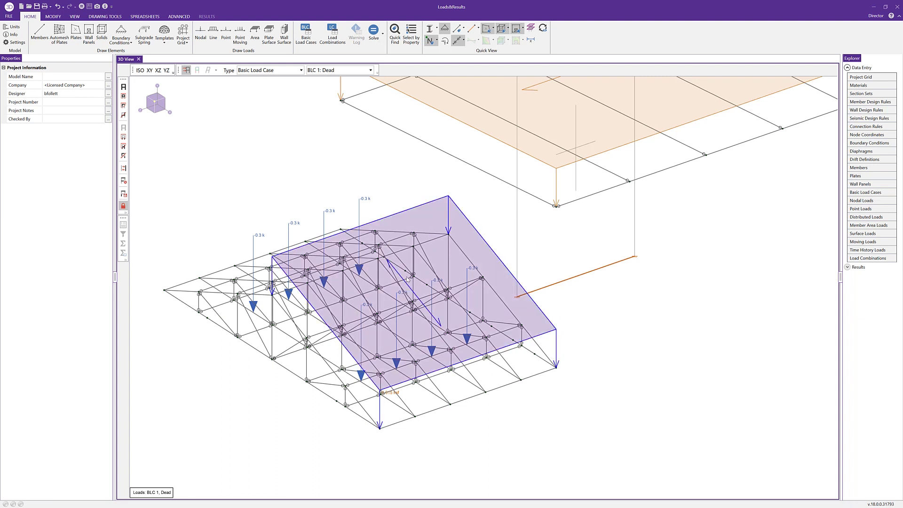
- Change the load direction of the dead area load on the near truss roof slope to B-C
click(413, 292)
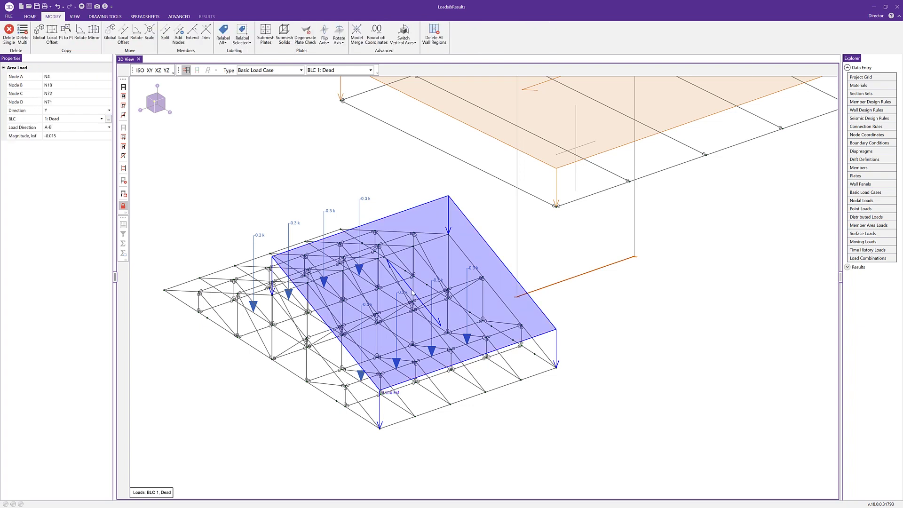
click(81, 136)
click(75, 127)
click(110, 127)
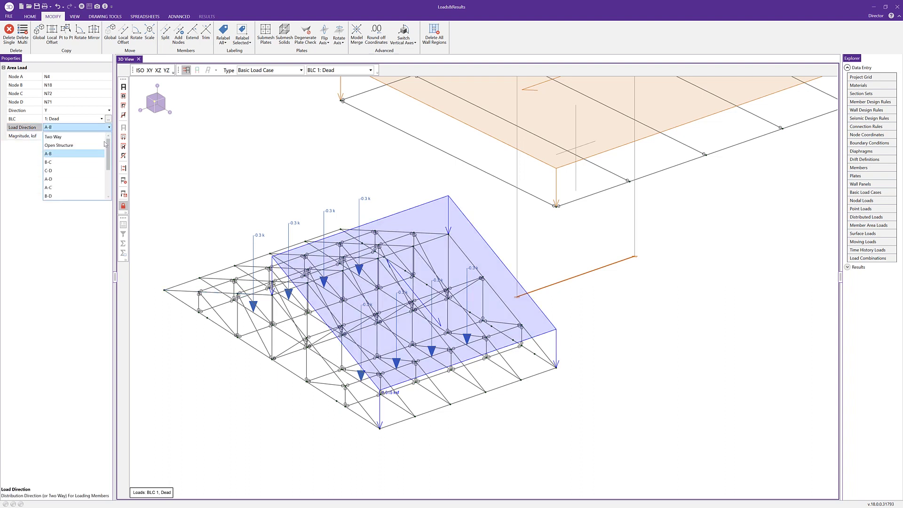
click(95, 162)
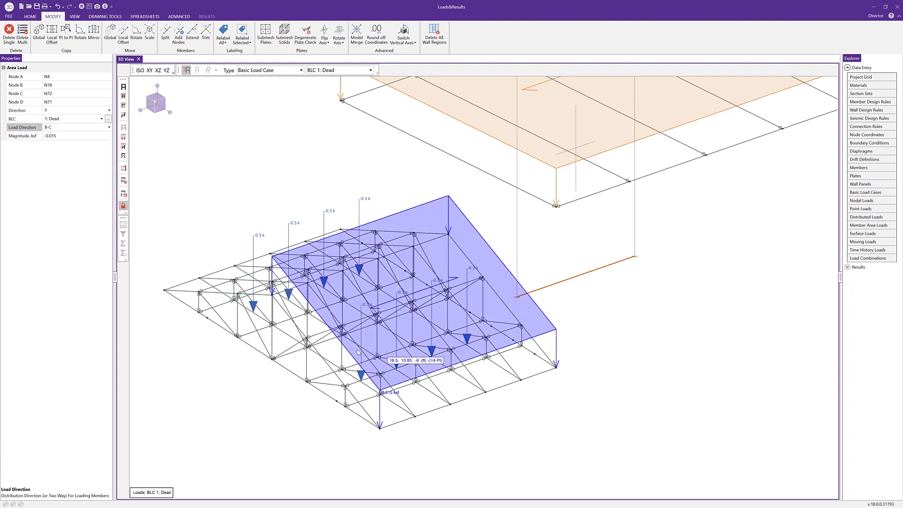
- Apply the -0.015 ksf dead area load with direction A-B to the opposite truss roof slope, making the ridge side A-B
middle_drag(379, 351, 446, 376)
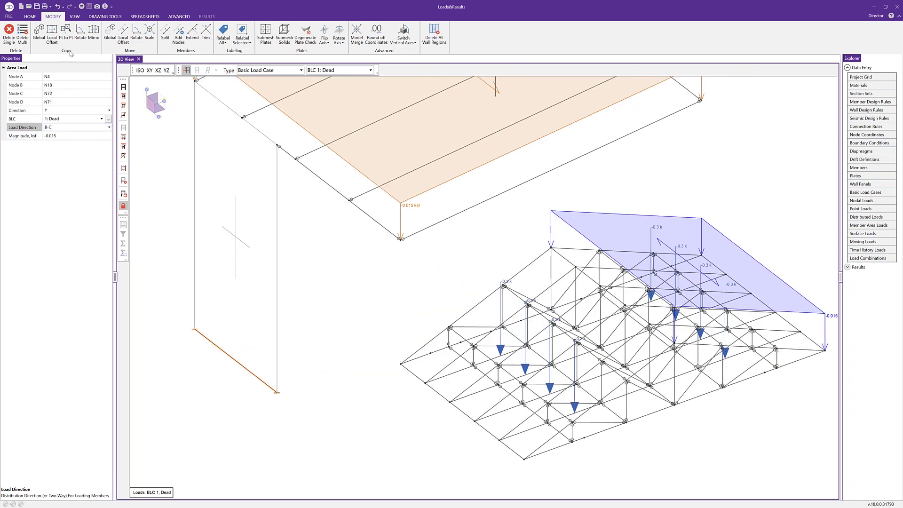
click(30, 16)
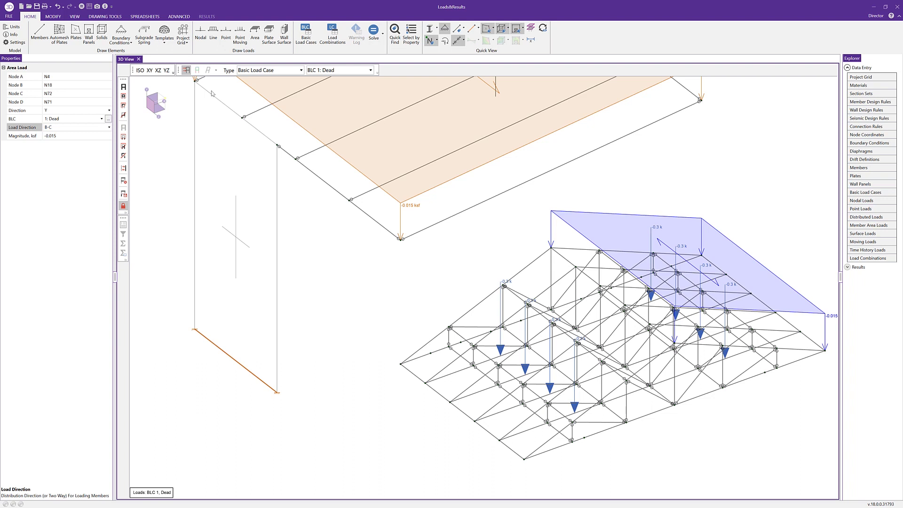
click(326, 244)
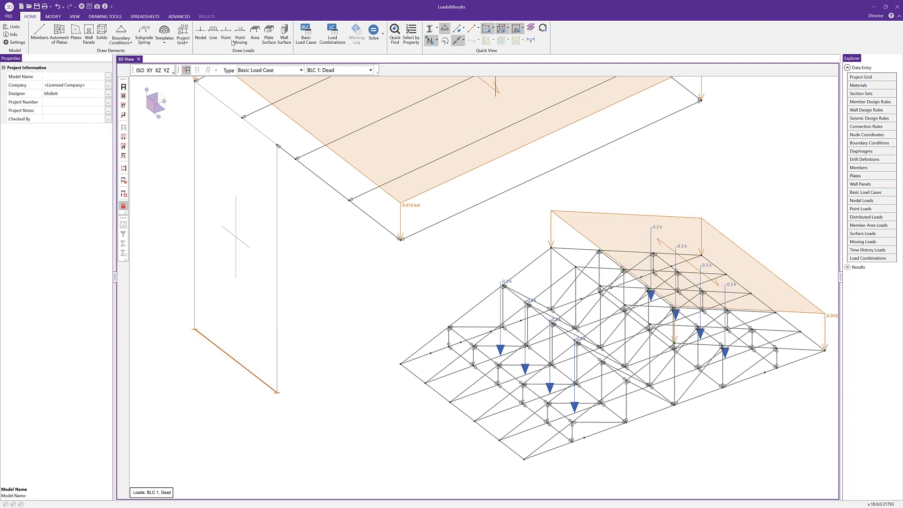
click(254, 34)
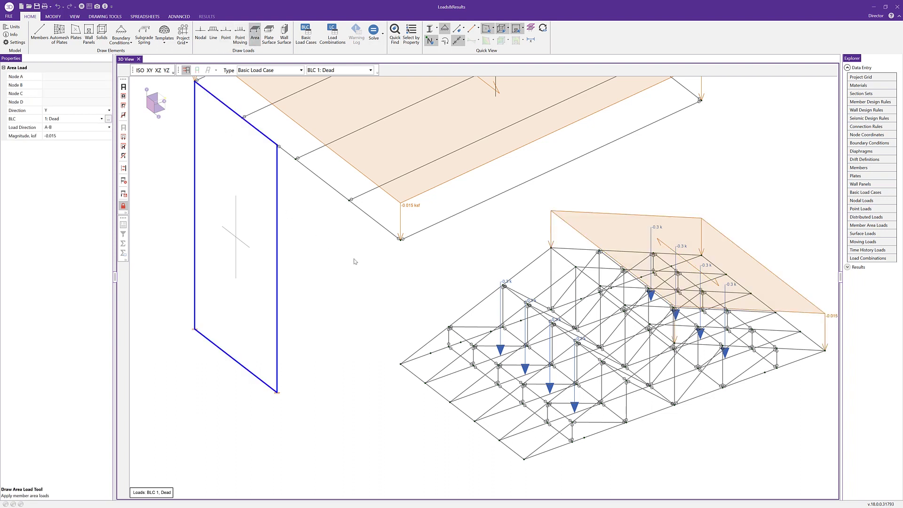
click(551, 249)
click(674, 344)
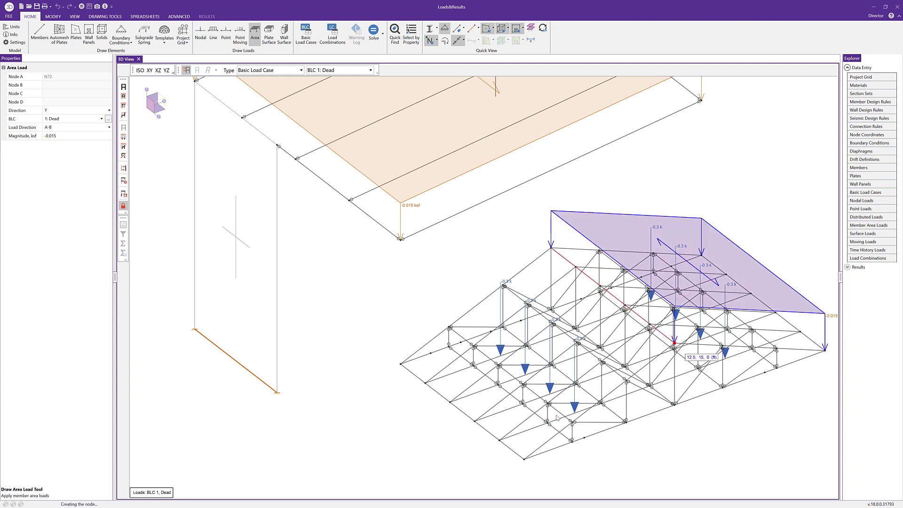
click(401, 364)
click(553, 249)
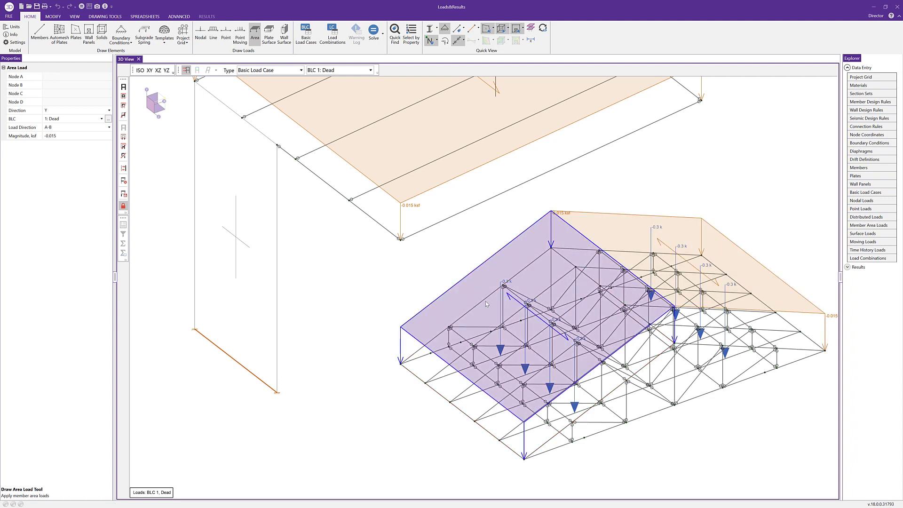
- Set up the area load for BLC 3: Snow with direction PY and a magnitude of -0.025 ksf
click(86, 119)
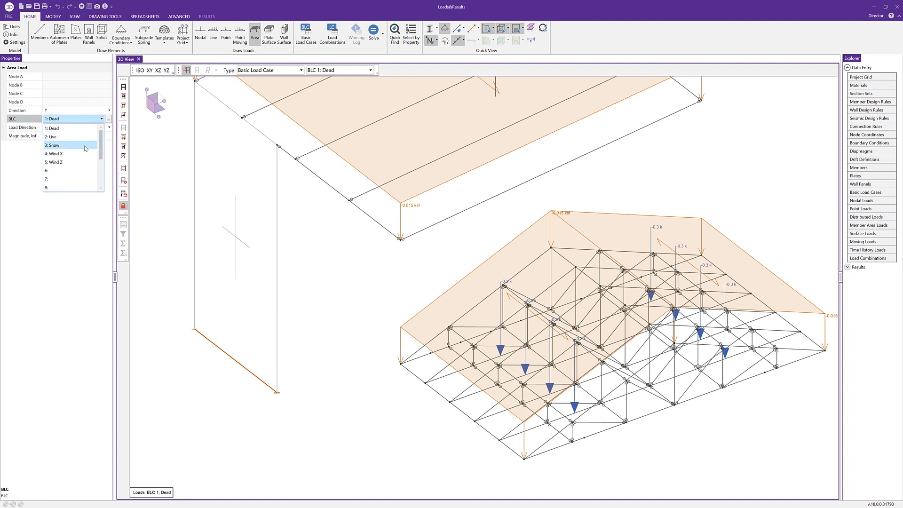
click(86, 146)
click(98, 111)
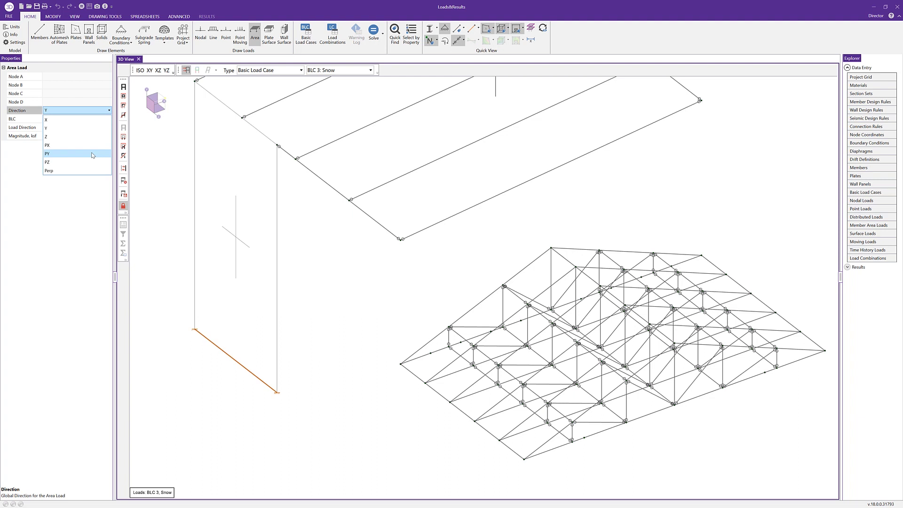
click(93, 154)
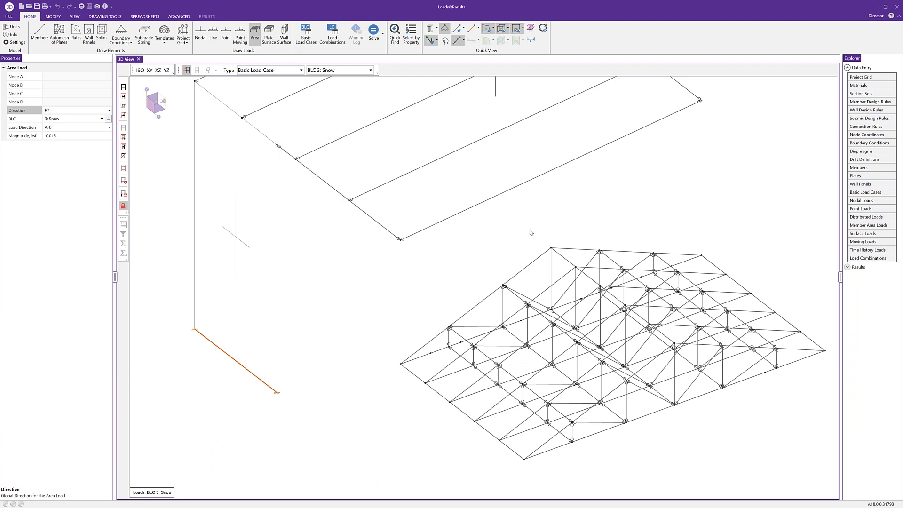
click(86, 137)
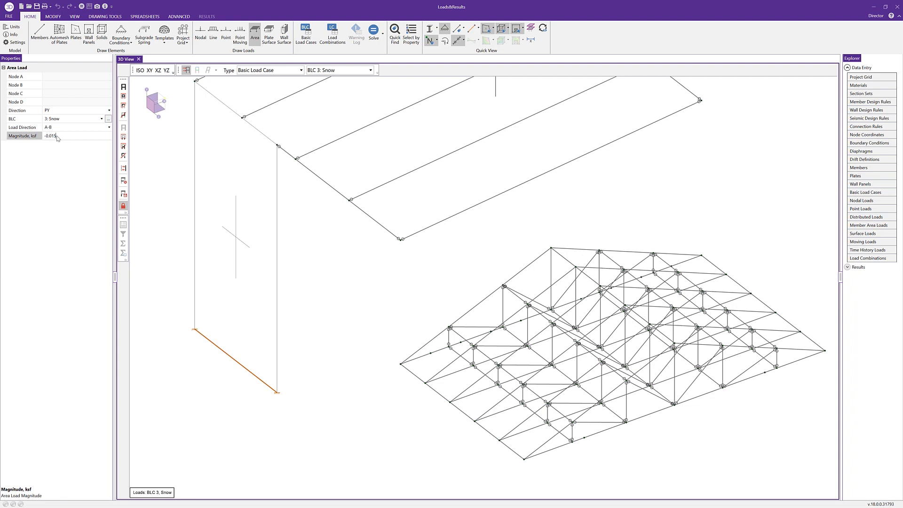
drag(52, 136, 73, 136)
text(25)
key(Return)
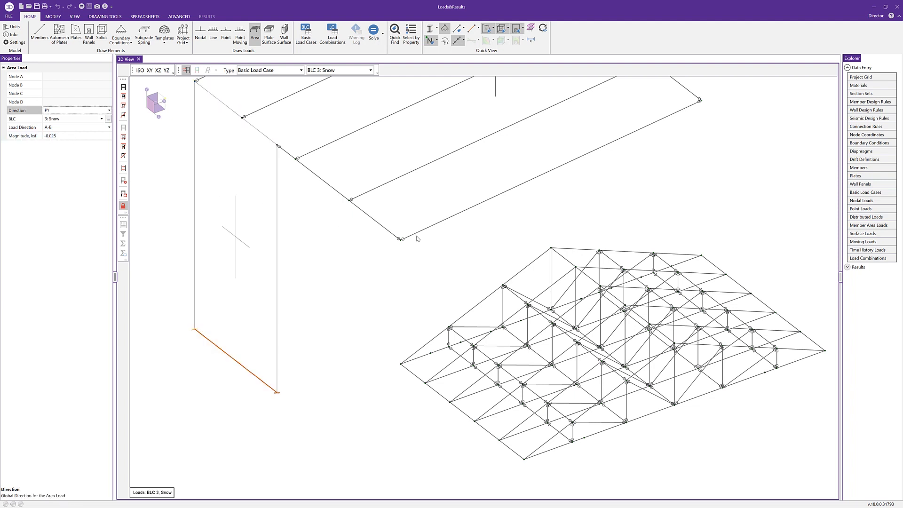
- Apply the snow area load to both slopes of the wood truss roof, with the ridge as side A-B of each
click(551, 248)
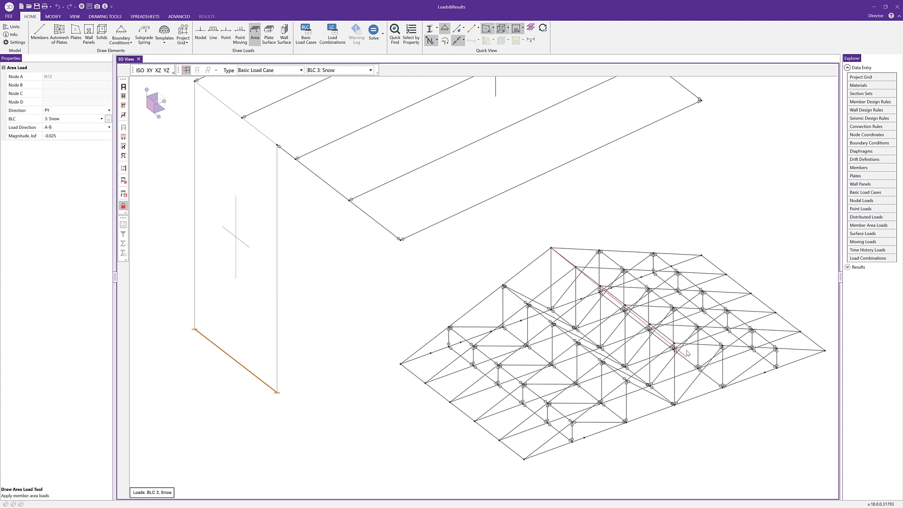
click(524, 459)
click(400, 364)
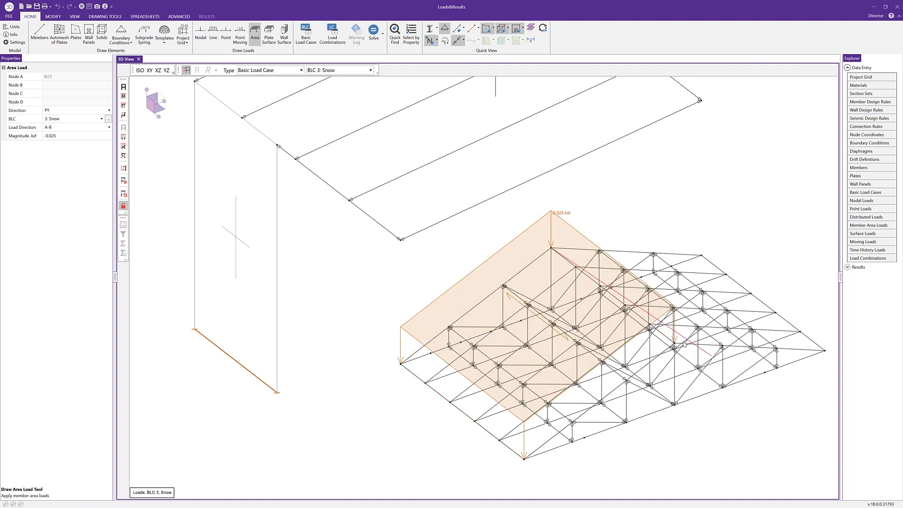
click(825, 350)
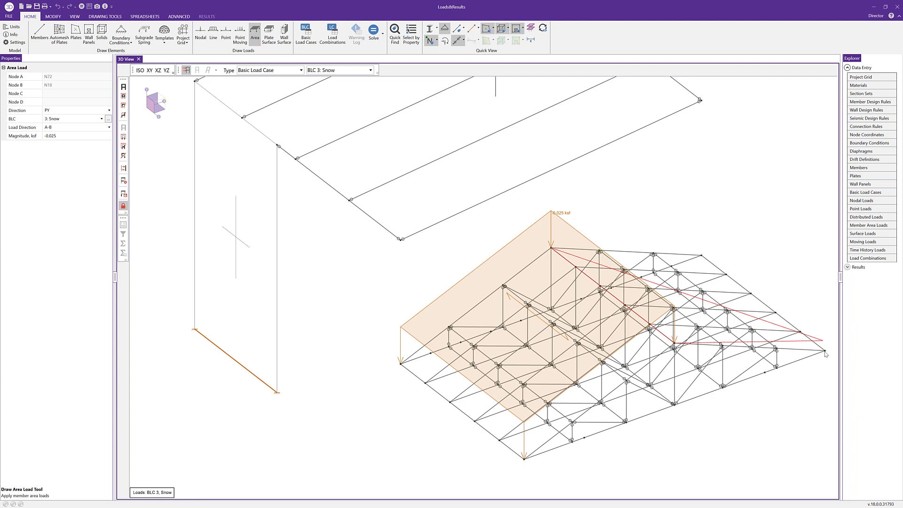
click(700, 256)
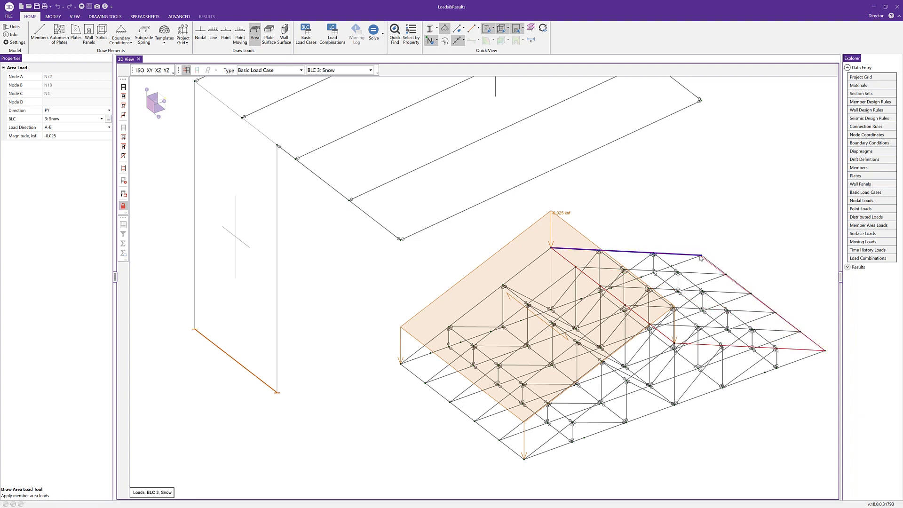
click(701, 256)
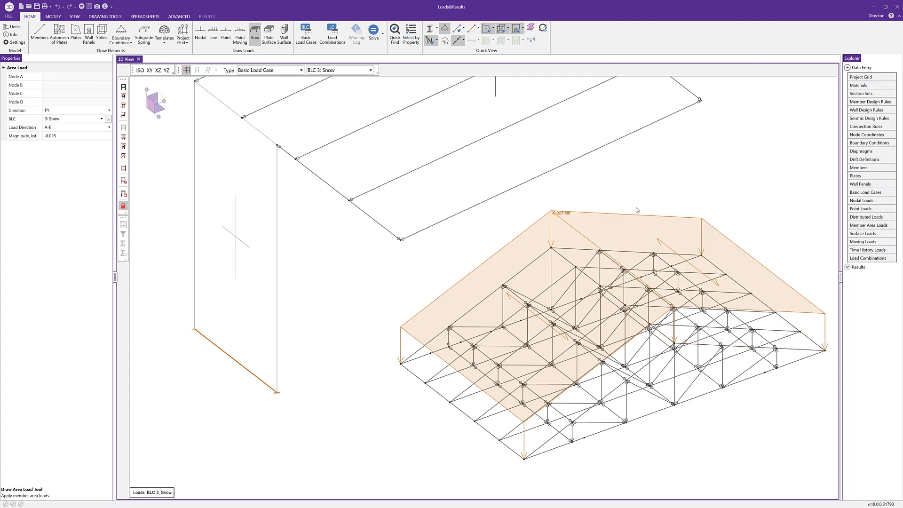
- Unlock the locked parts to bring back the full building model, and leave the area load tool
scroll(534, 290, down, 2)
shift+middle_drag(553, 308, 526, 307)
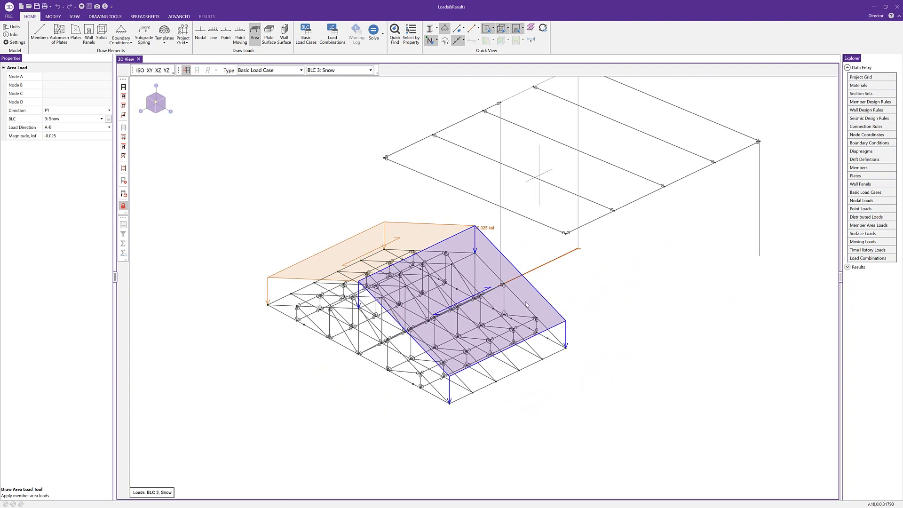
scroll(524, 300, down, 2)
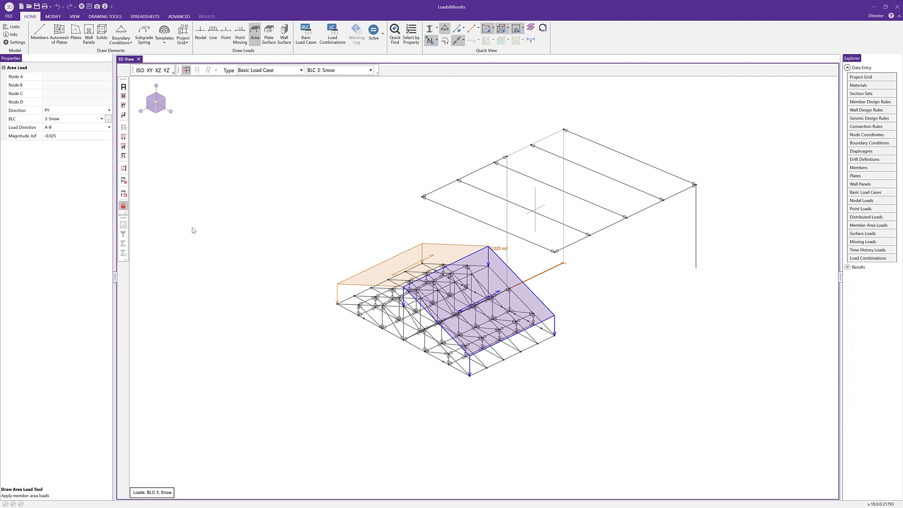
click(124, 207)
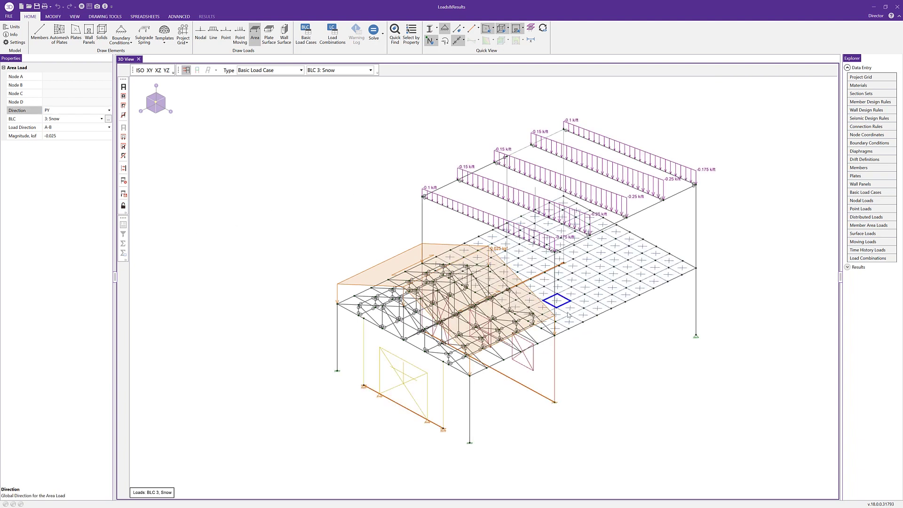
key(Escape)
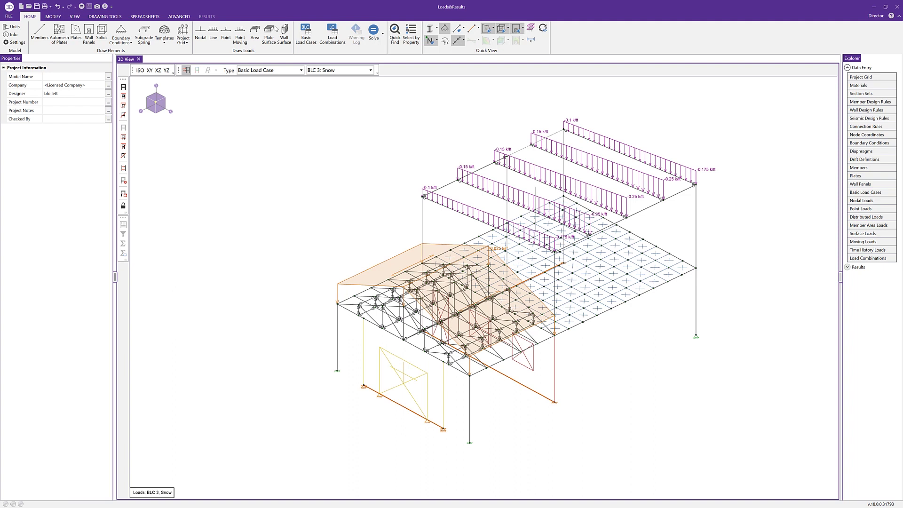
- Set up an area load for BLC 4: Wind X with global direction X and Two Way load distribution
click(254, 33)
click(71, 121)
click(71, 120)
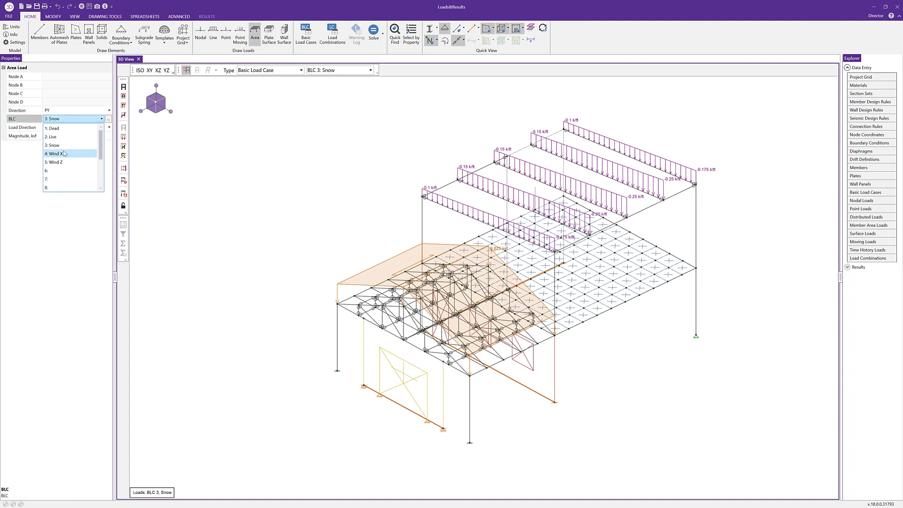
click(64, 153)
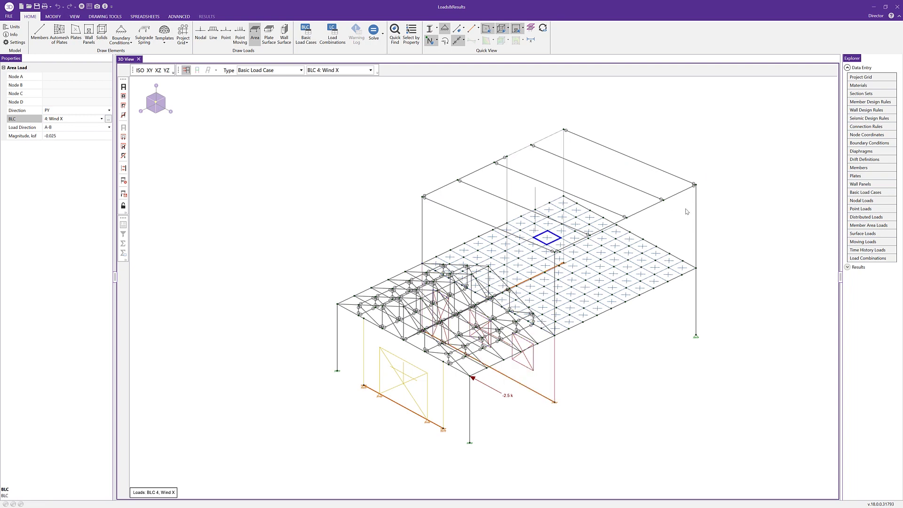
shift+middle_drag(682, 258, 679, 259)
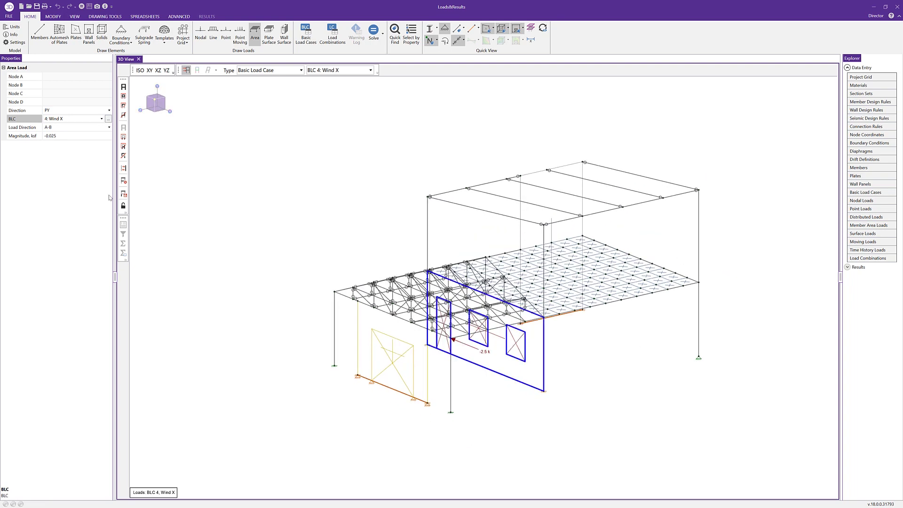
click(100, 131)
click(100, 132)
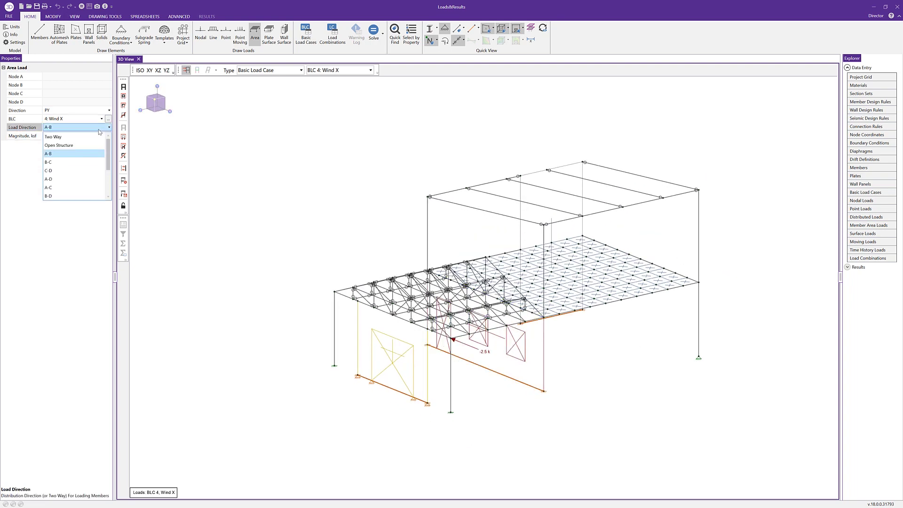
click(95, 137)
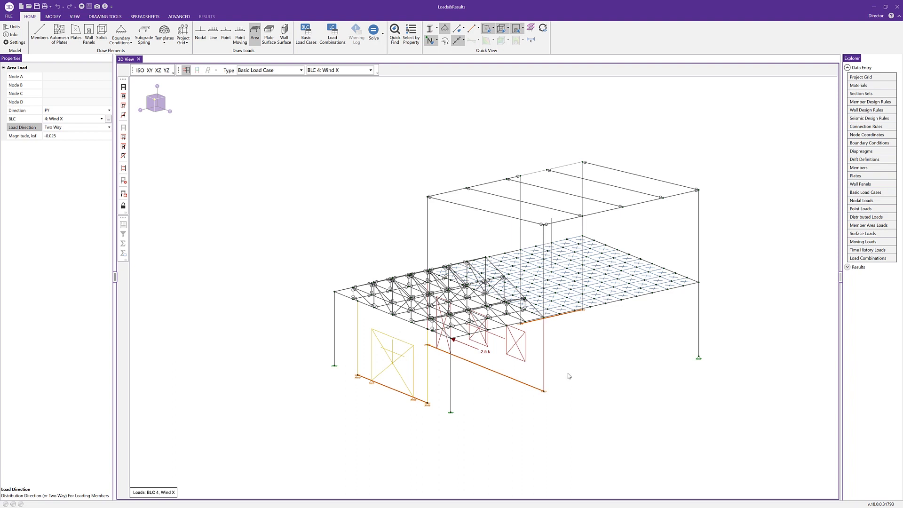
click(95, 111)
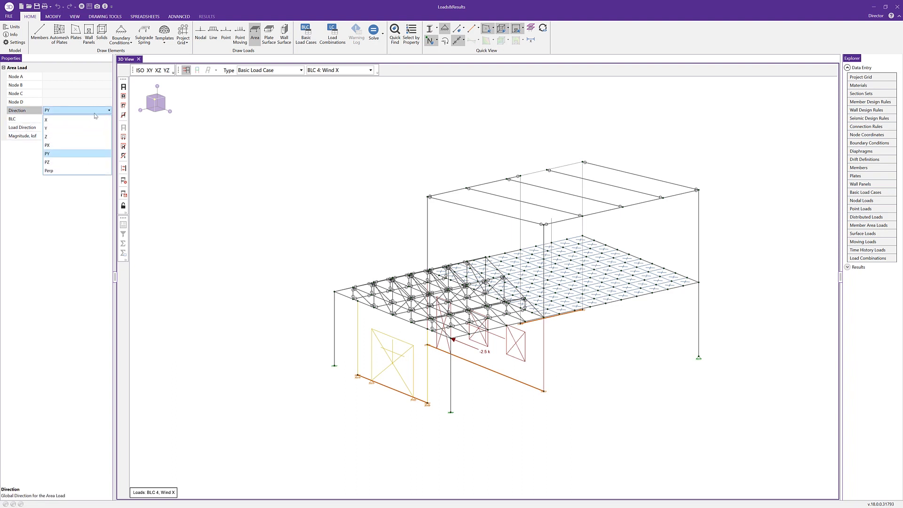
click(94, 120)
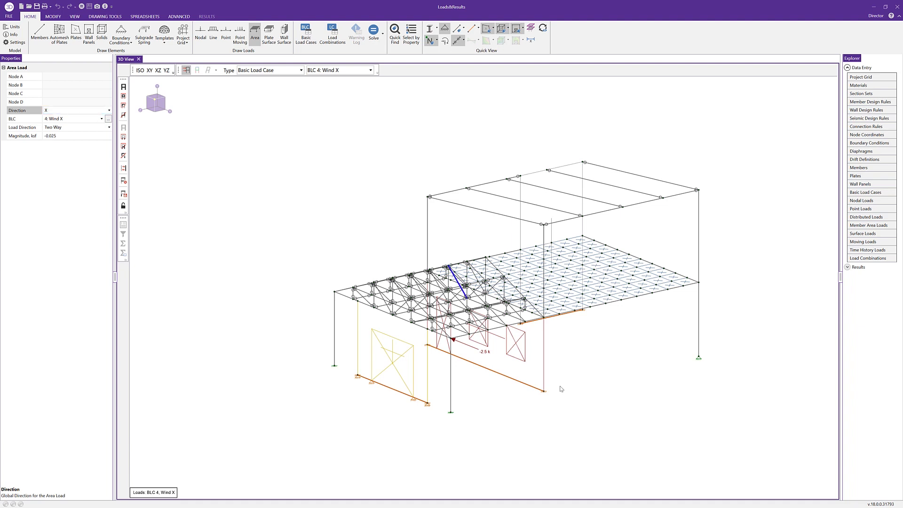
- Apply the Wind X area load over the full-height side face of the two-story bay, from base to roof corners, and leave the tool
click(543, 391)
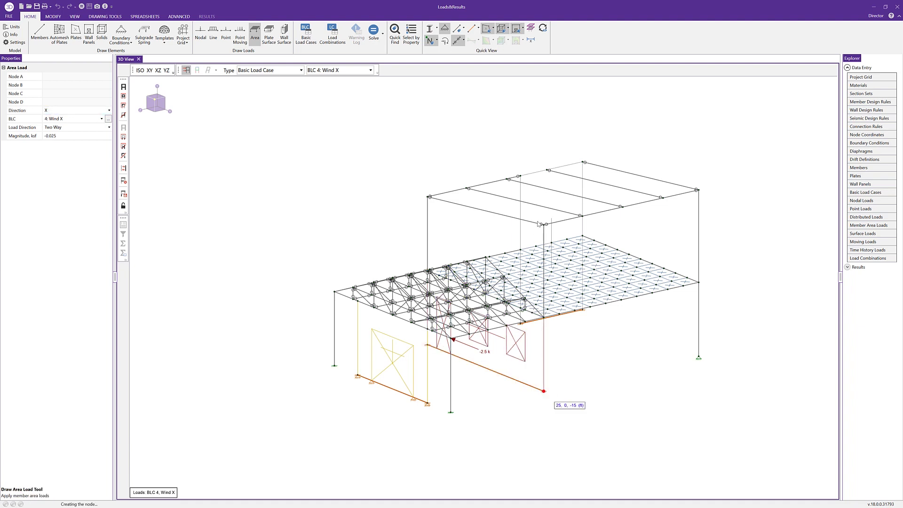
click(544, 224)
click(697, 190)
click(699, 357)
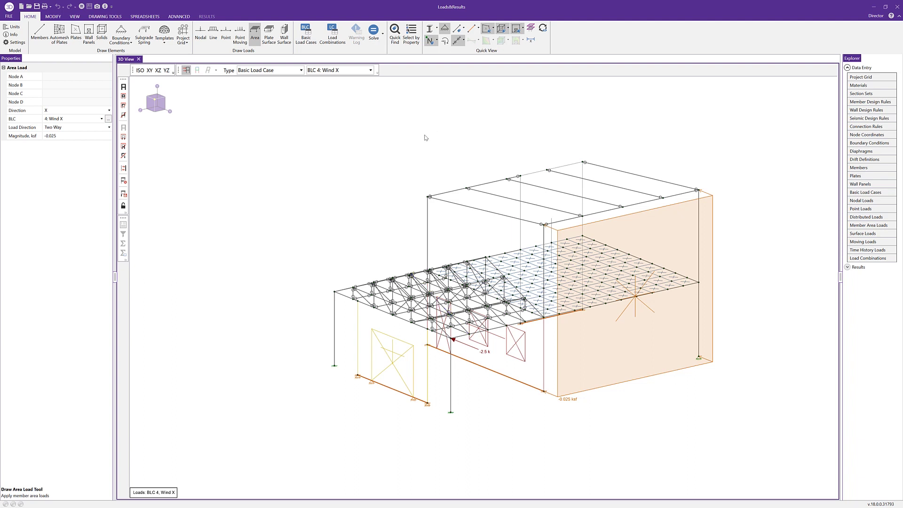
key(Escape)
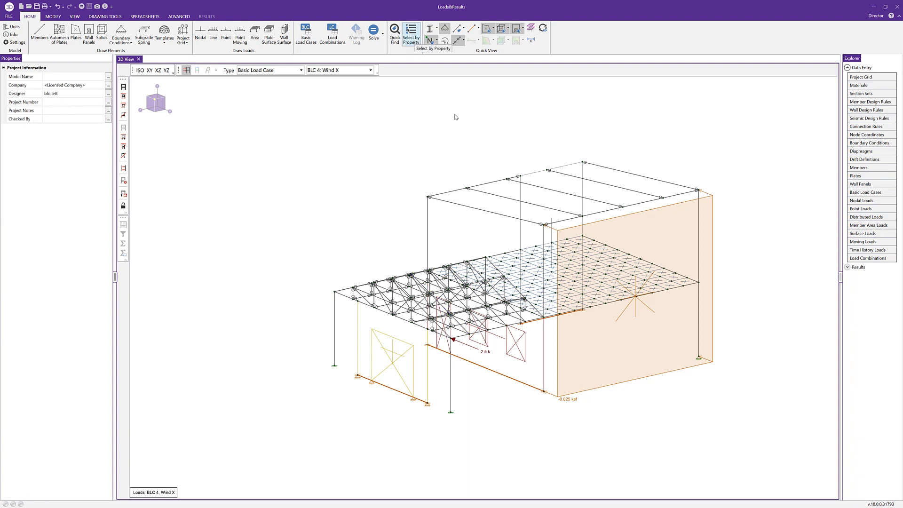
- Select the plates by material gen_Conc3NW, lock everything else out of view, and clear the selection
click(411, 35)
click(427, 166)
click(402, 235)
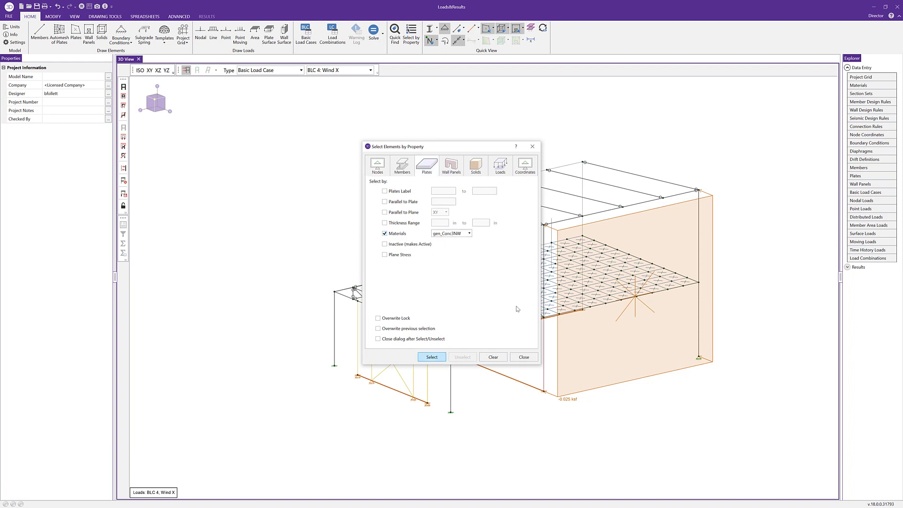
click(523, 357)
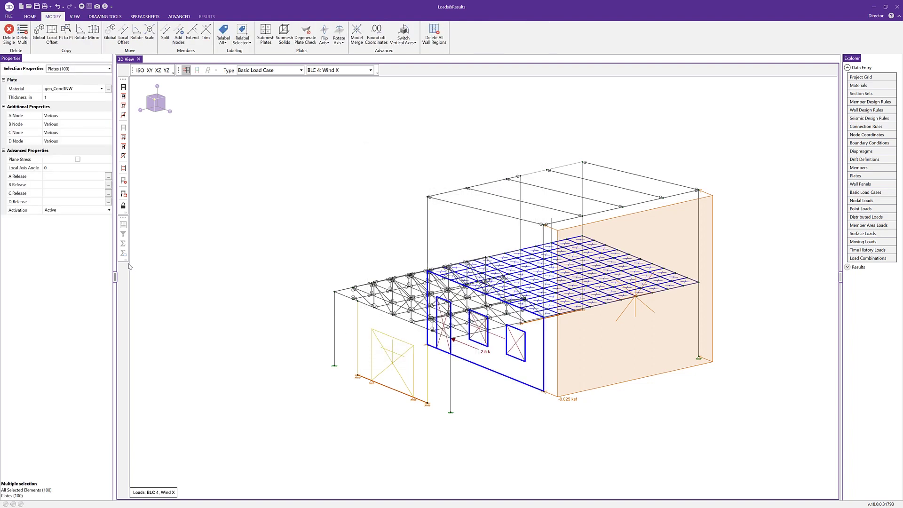
click(123, 206)
middle_drag(602, 278, 592, 290)
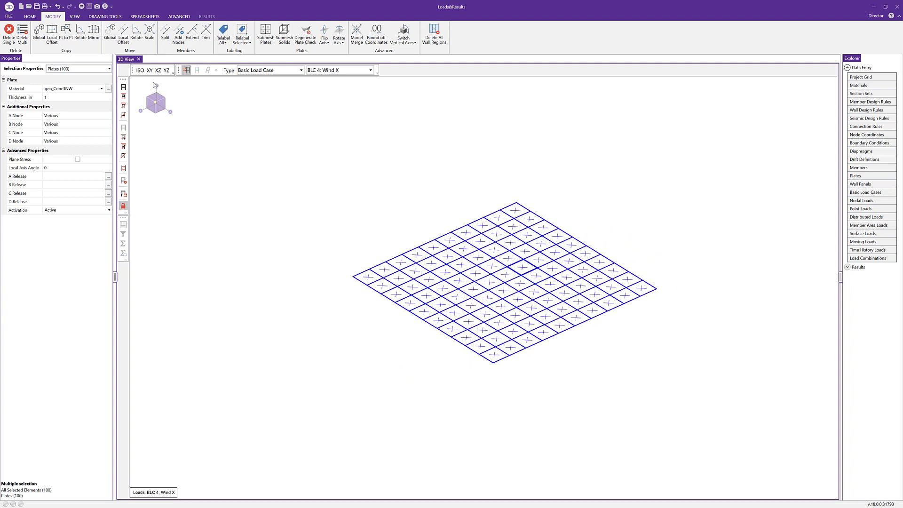
click(30, 16)
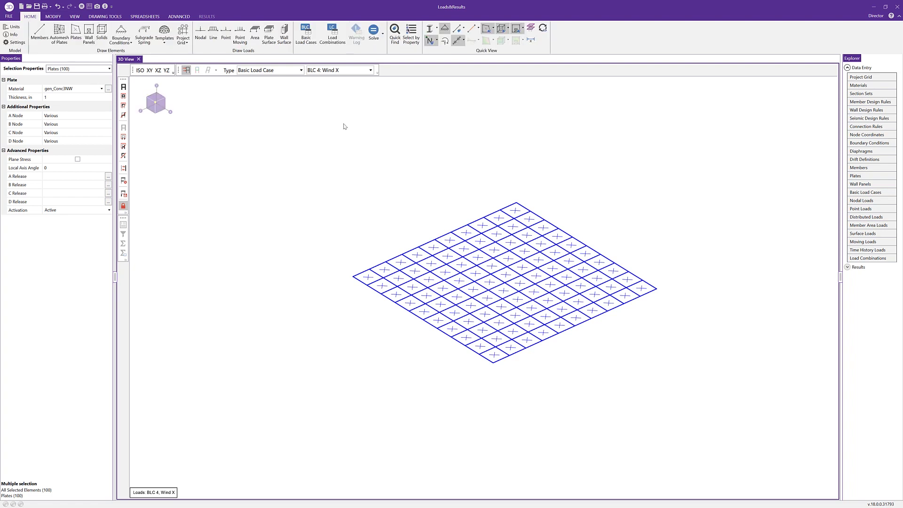
key(Escape)
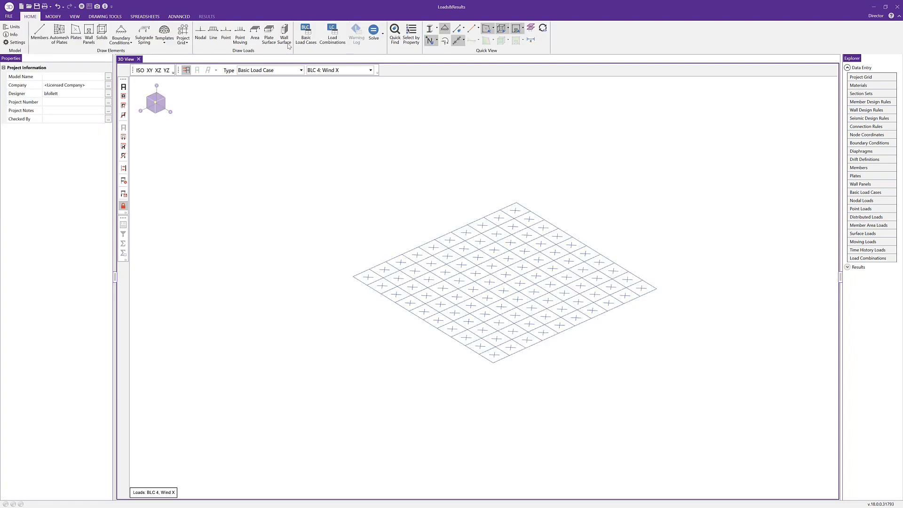
- Set up a plate surface load for BLC 2: Live in local z direction with a magnitude of -0.04 ksf
click(268, 35)
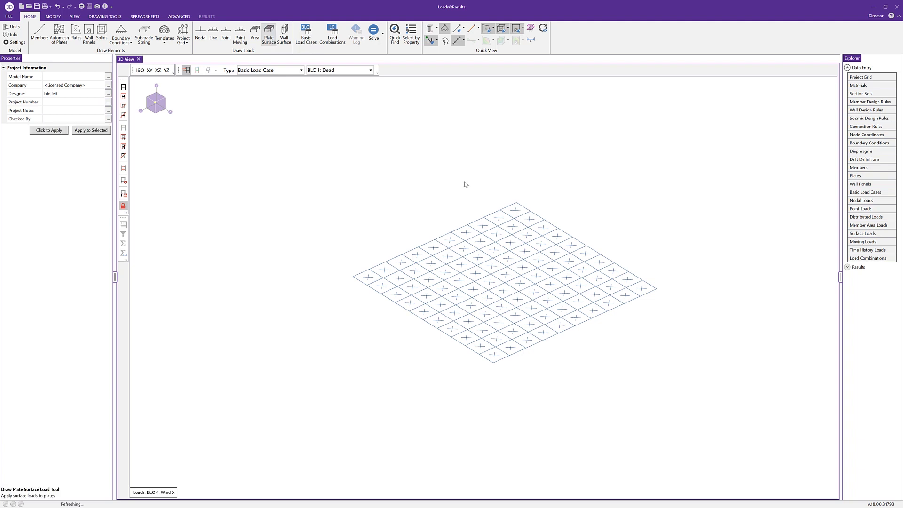
click(83, 85)
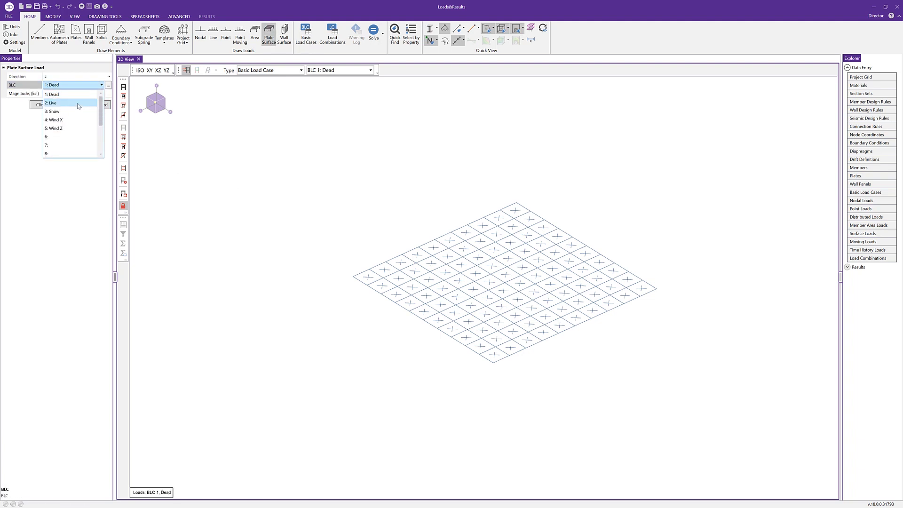
click(79, 103)
click(74, 77)
click(74, 76)
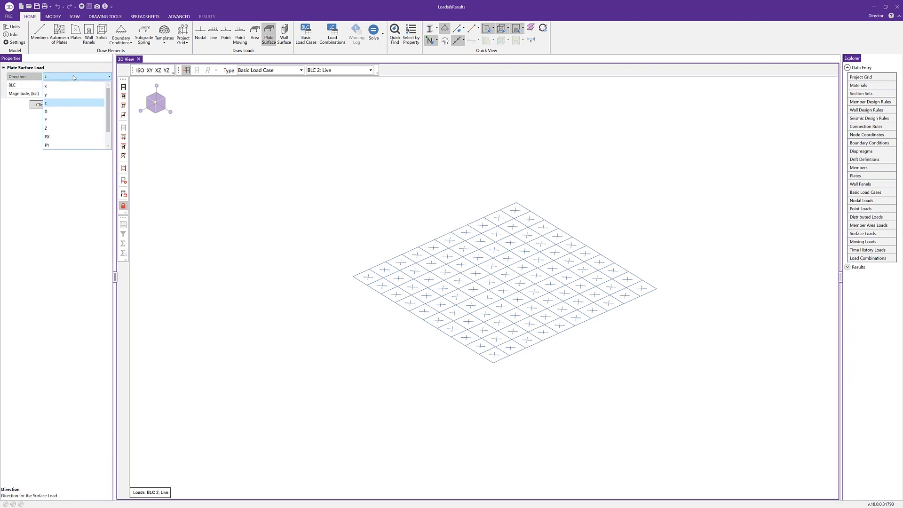
scroll(82, 124, down, 1)
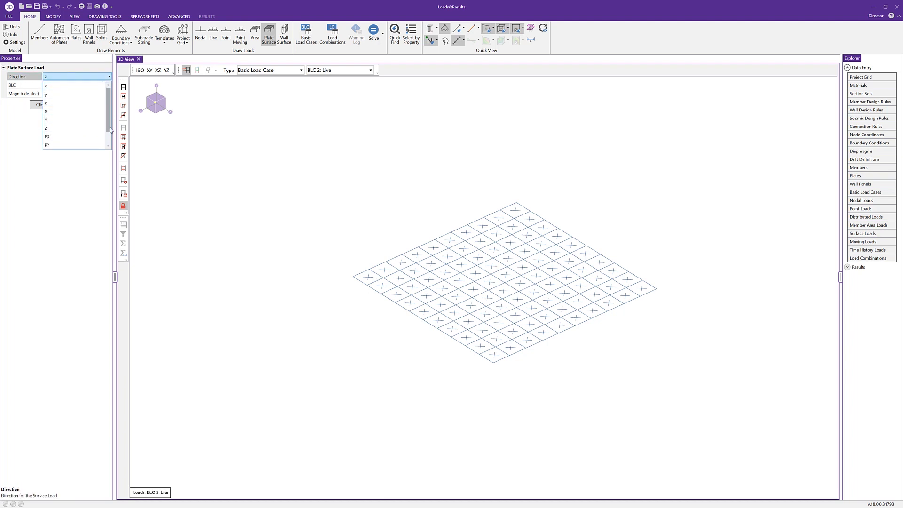
click(63, 111)
click(62, 95)
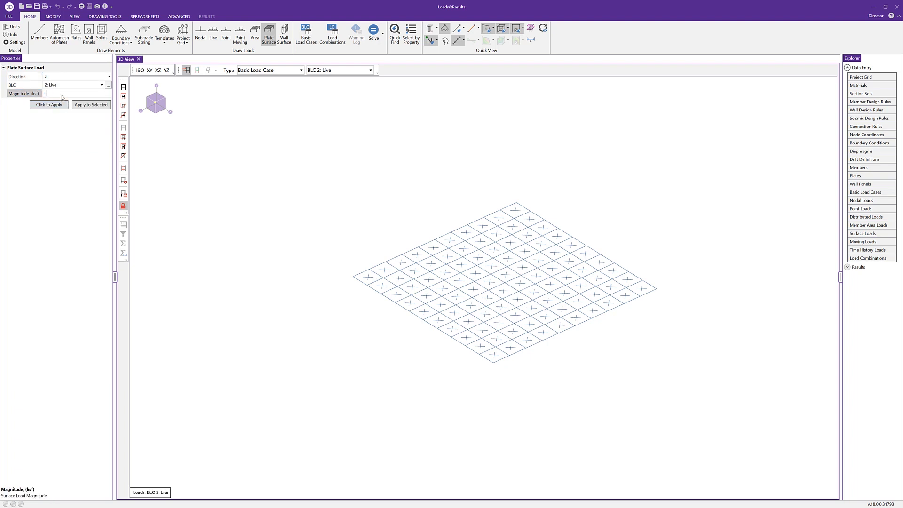
click(90, 106)
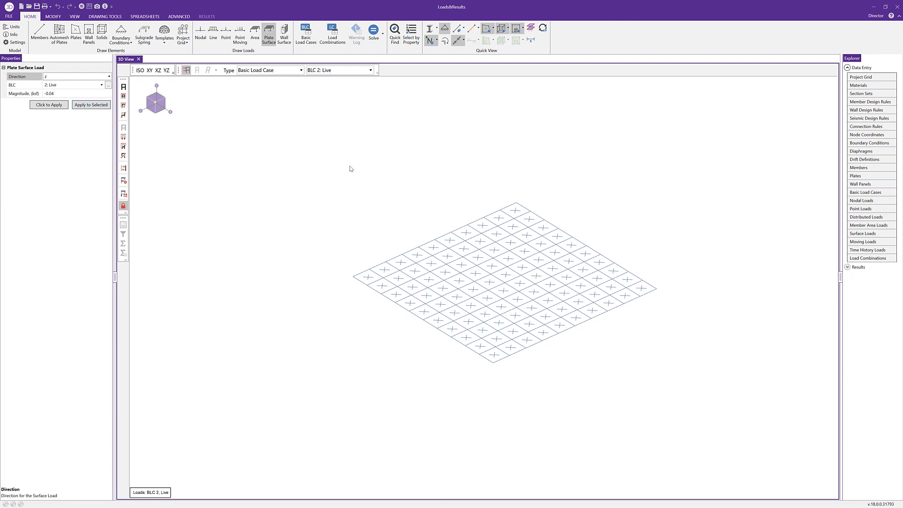
- Apply the live surface load to all of the slab plates, and unlock the rest of the model
drag(292, 165, 681, 369)
click(93, 106)
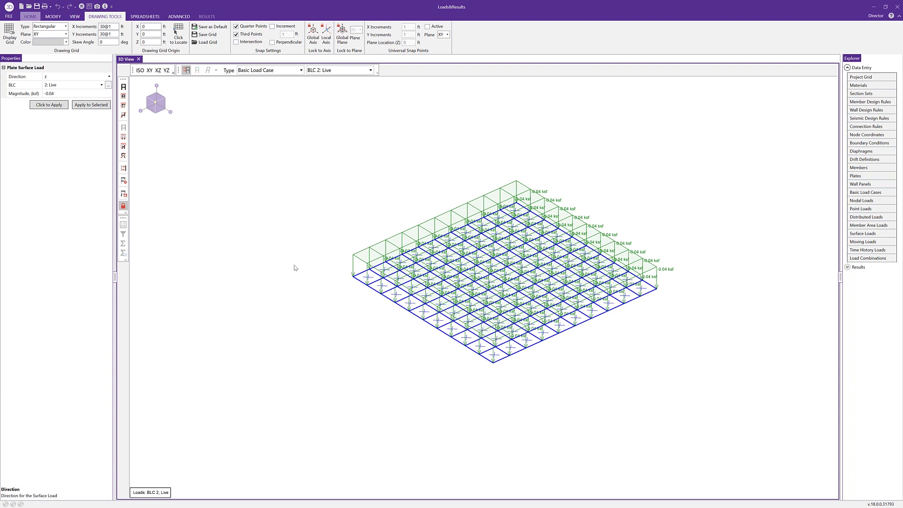
click(124, 206)
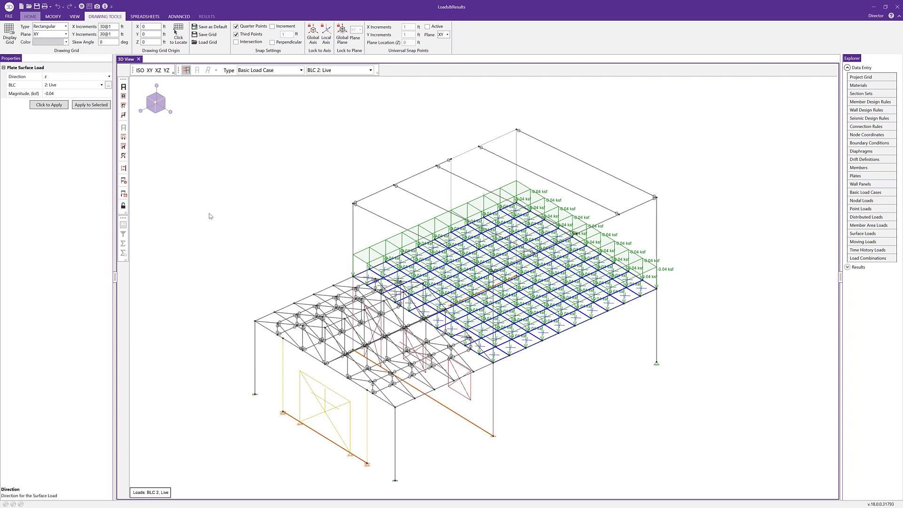
click(210, 216)
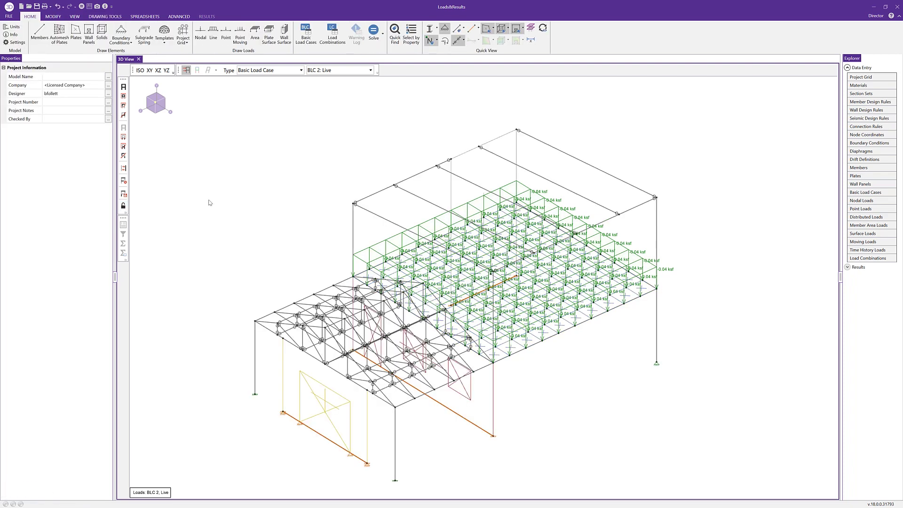
- Start a wall panel surface load for BLC 5: Wind Z acting in global direction Z
click(288, 42)
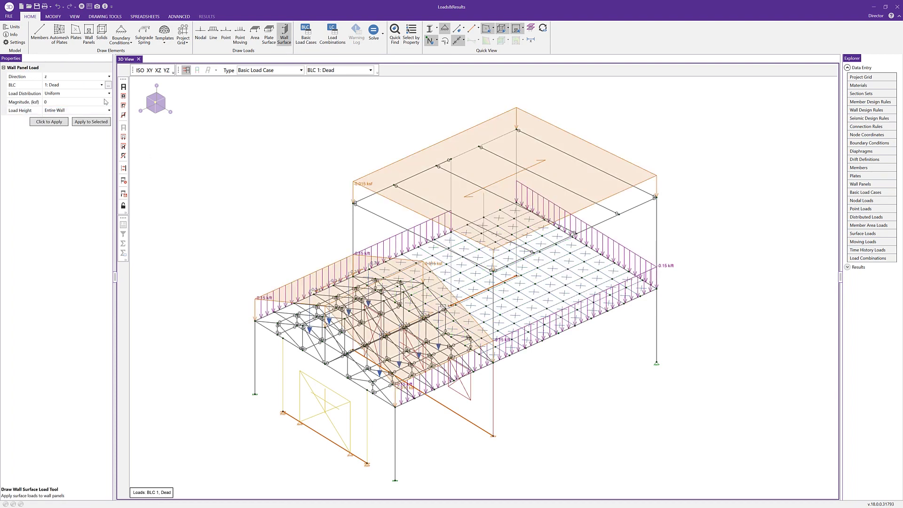
click(101, 85)
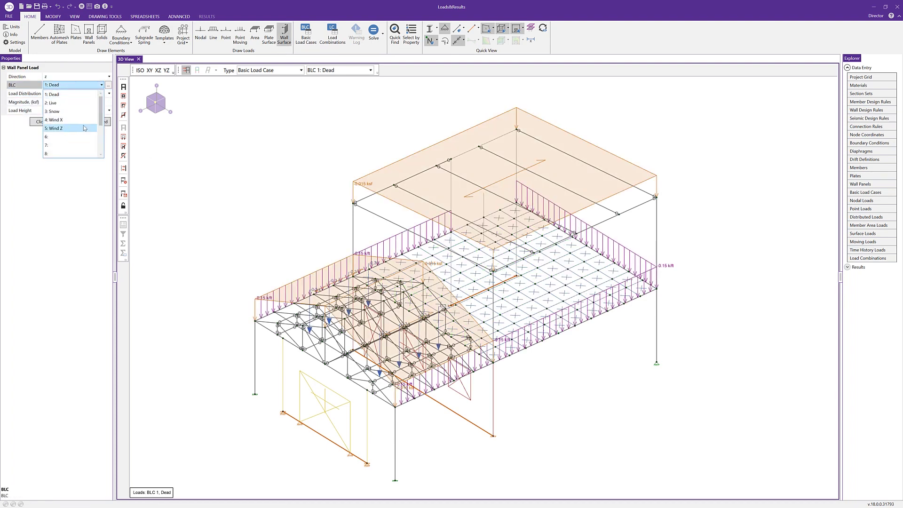
click(75, 129)
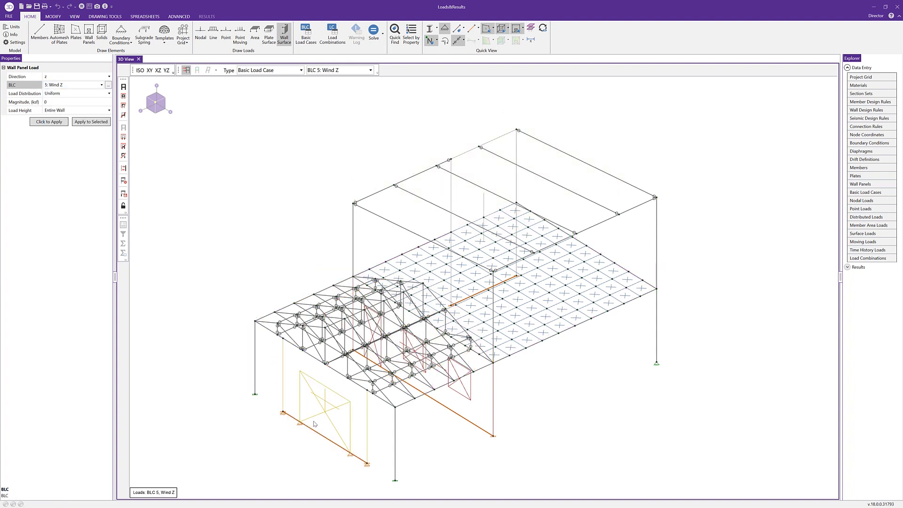
click(100, 77)
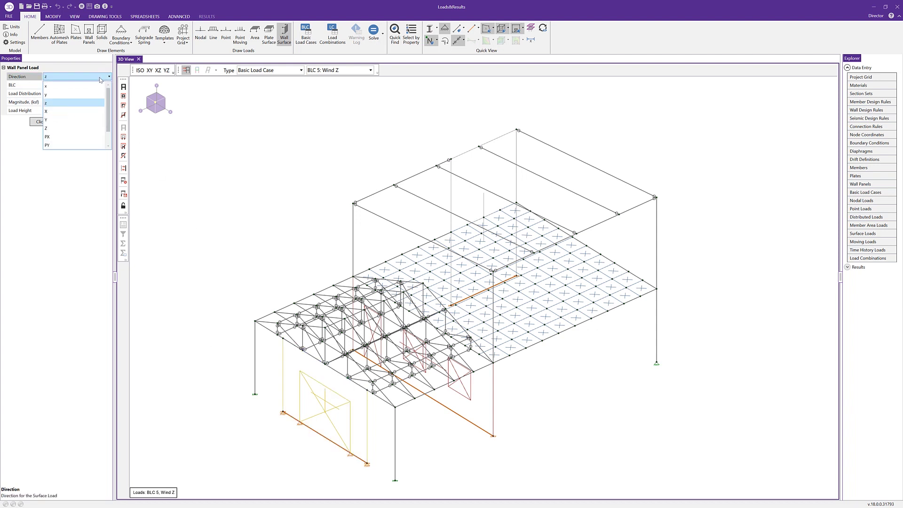
click(85, 128)
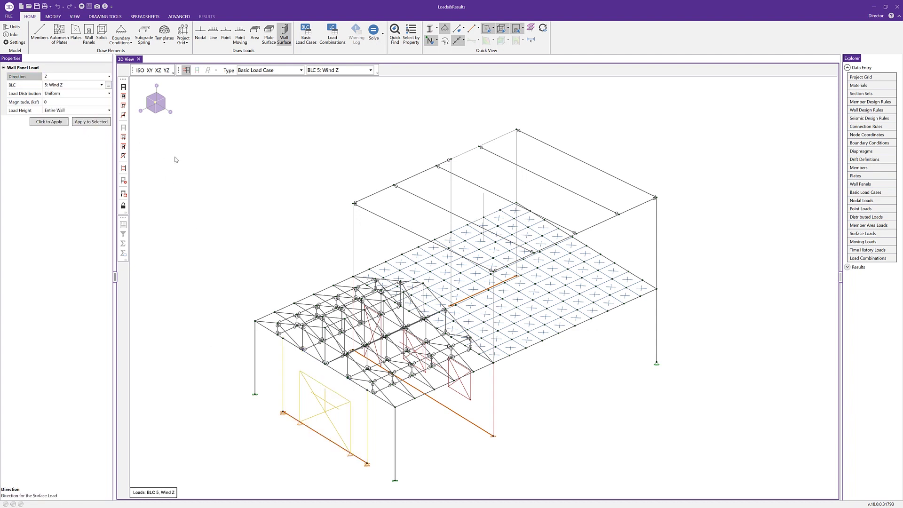
- Make the wall load distribution Tapered, with a top magnitude of -0.025 ksf and a bottom magnitude of -0.015 ksf
click(109, 94)
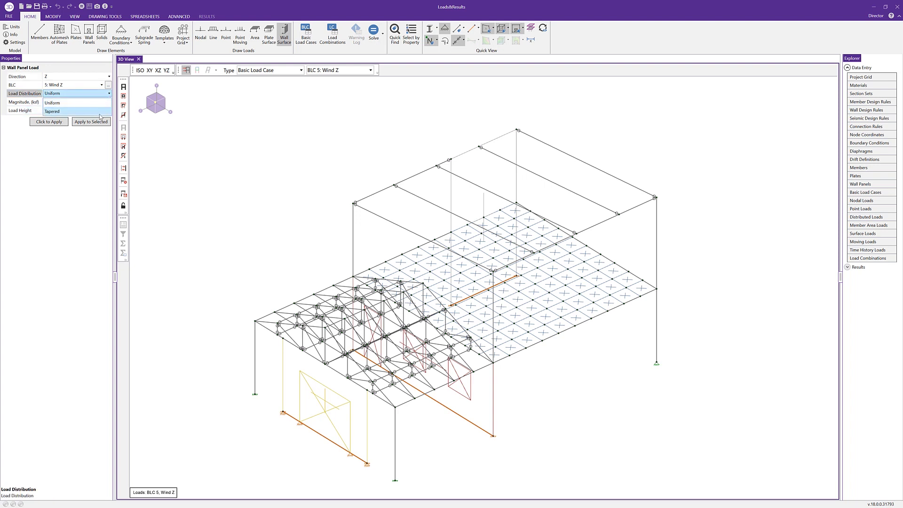
click(100, 112)
click(93, 103)
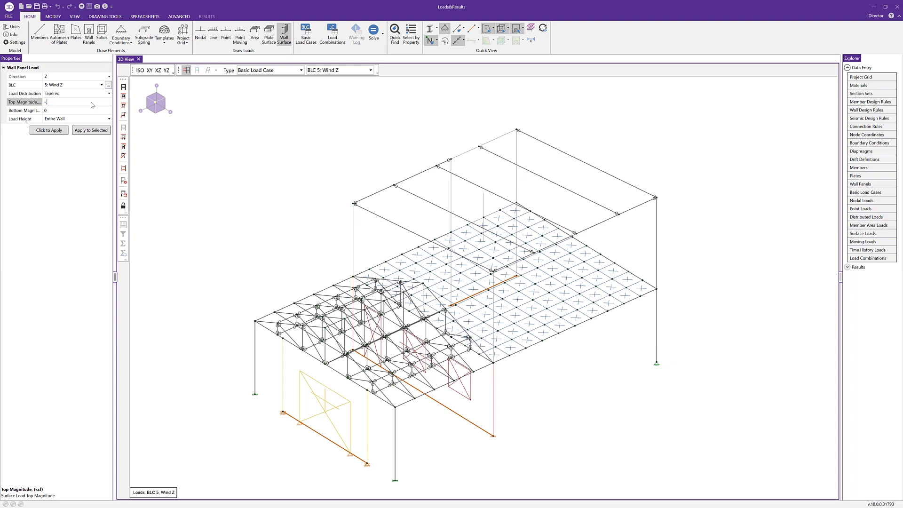
key(Tab)
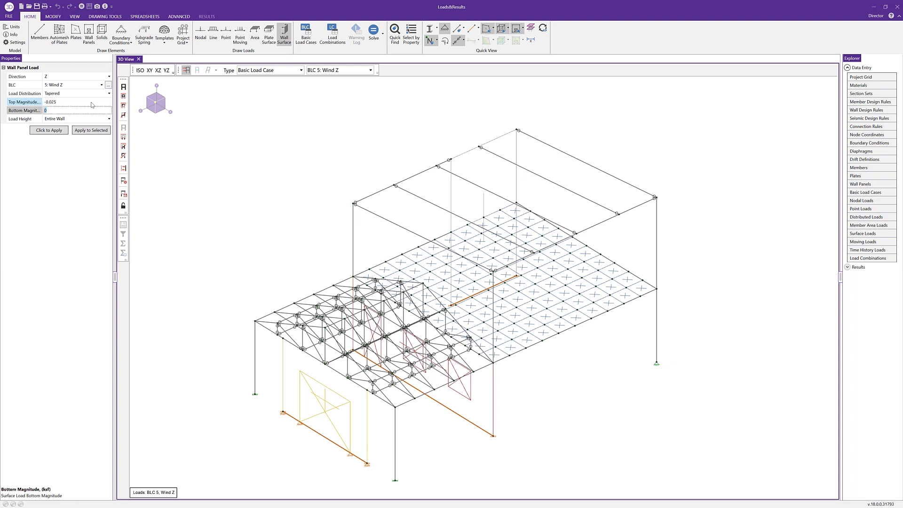
text(-0.015)
key(Tab)
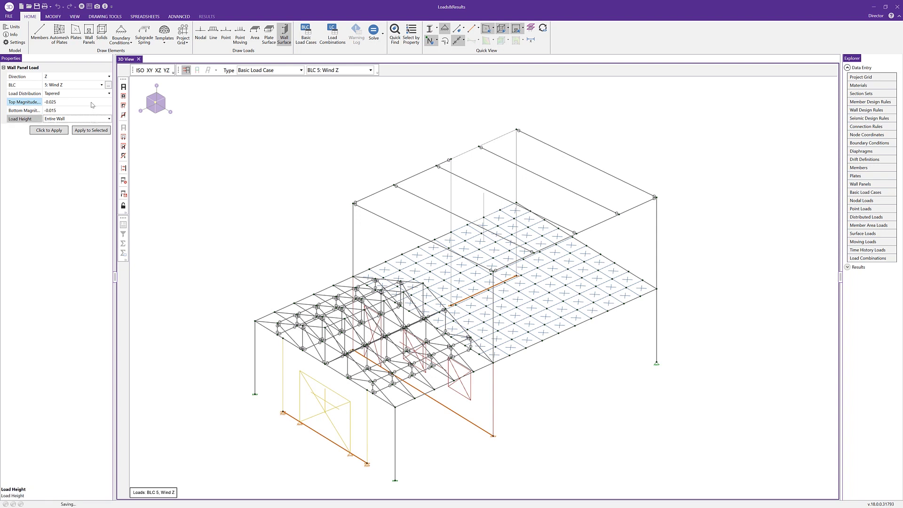
- Choose Entire Wall as the load height and apply the tapered load to the front wall panel below the trusses
click(101, 120)
click(102, 120)
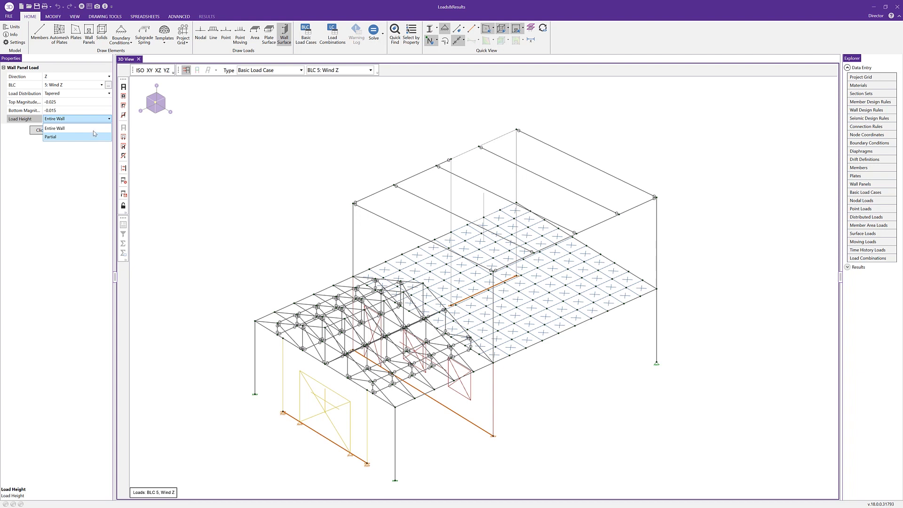
click(94, 134)
click(49, 131)
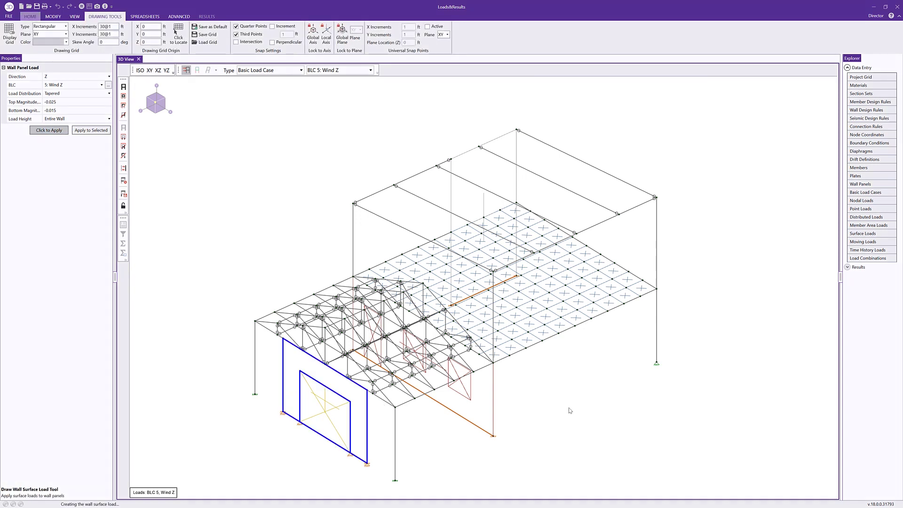
- Open the load combinations table, enlarge it to show all rows, and solve the model as Batch + Envelope
key(Escape)
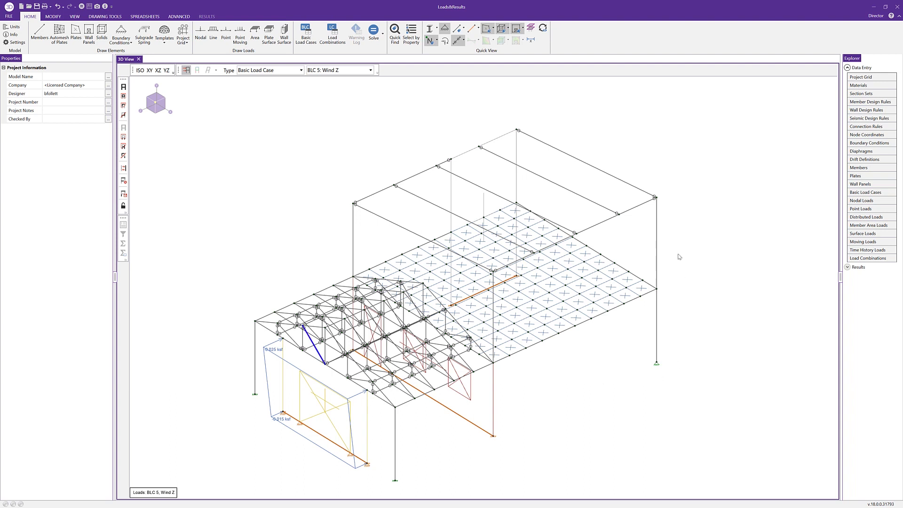
click(332, 34)
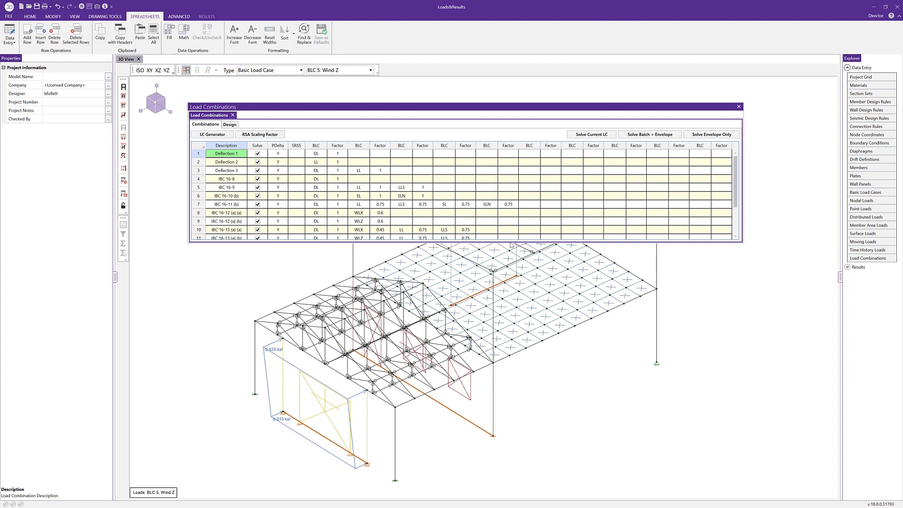
drag(511, 244, 529, 290)
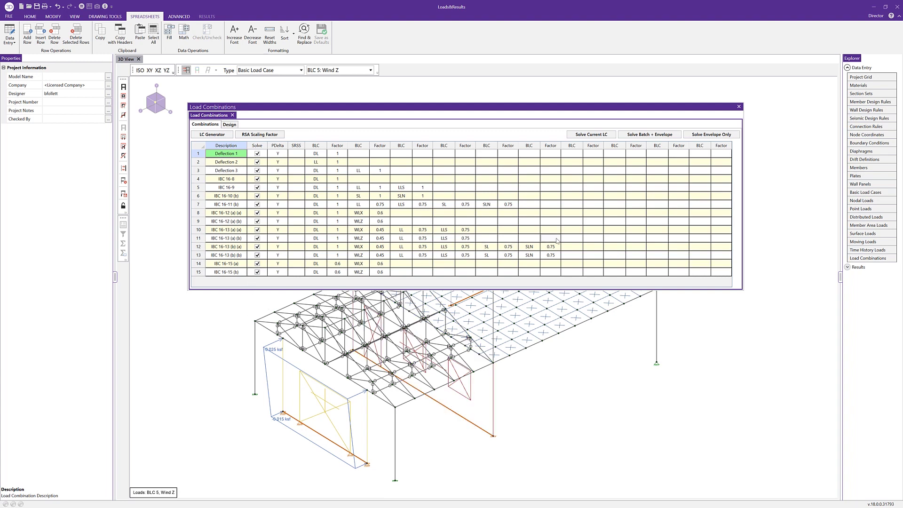
click(638, 135)
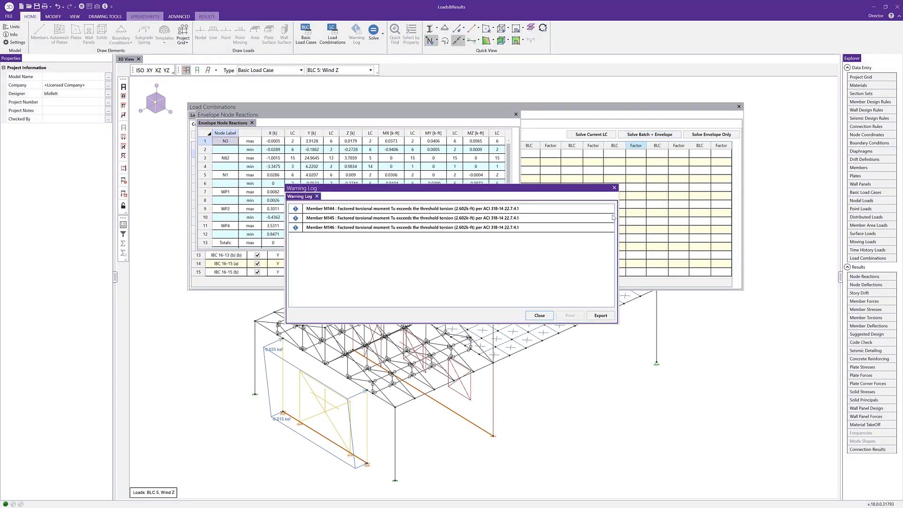
- Close the warning log, the envelope node reactions and the load combinations table to clear the model view
click(539, 315)
click(504, 124)
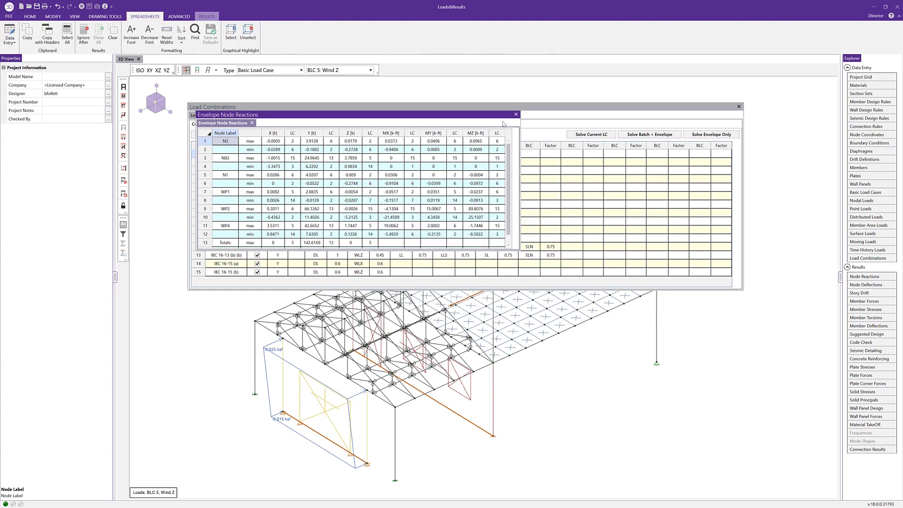
click(515, 114)
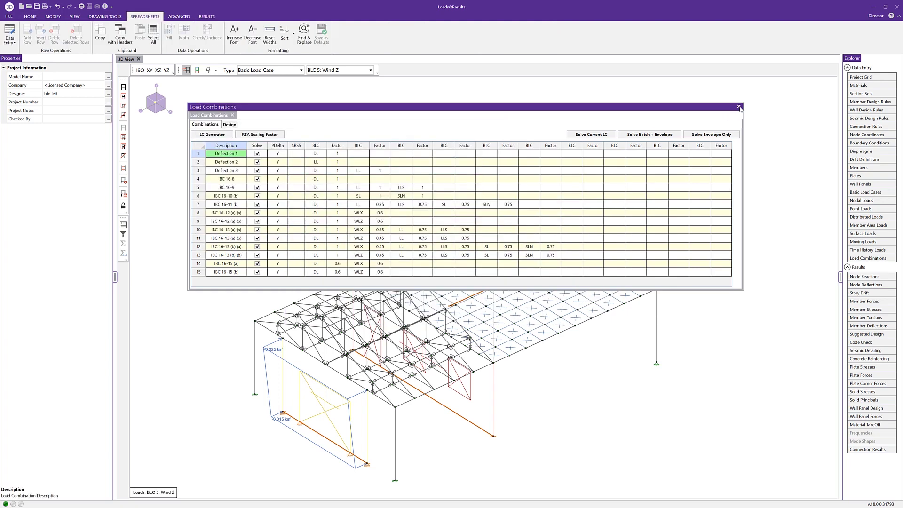
click(739, 107)
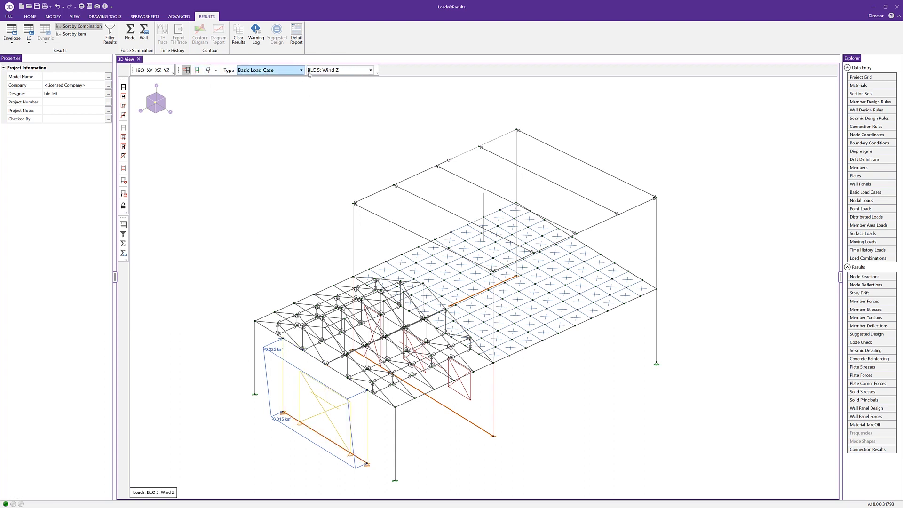
- Display in turn the loads of BLC 1 Dead, the BLC 6 and BLC 7 transient area loads, and BLC 4 Wind X
click(331, 70)
click(334, 82)
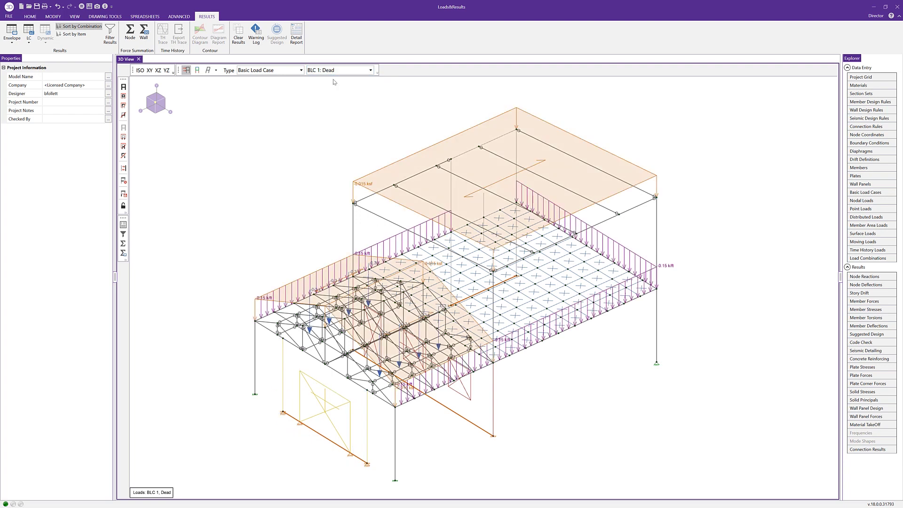
click(363, 74)
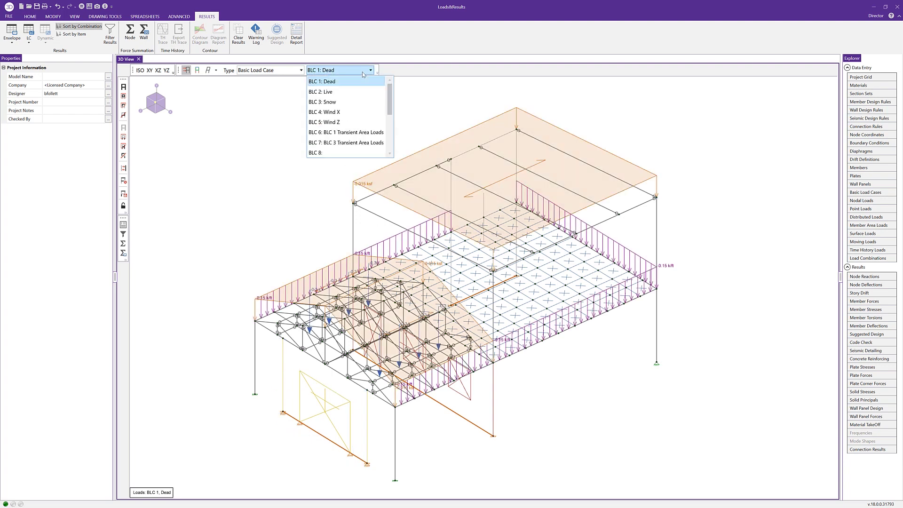
click(351, 134)
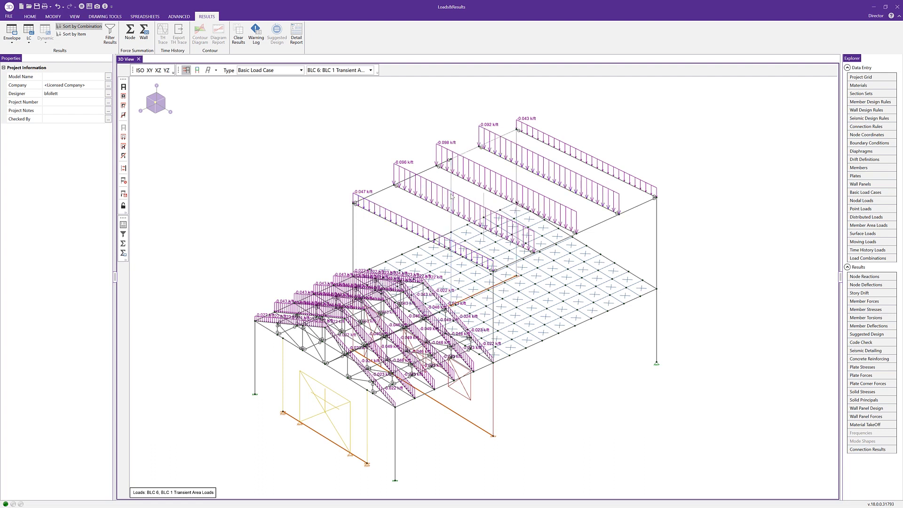
click(362, 71)
click(364, 143)
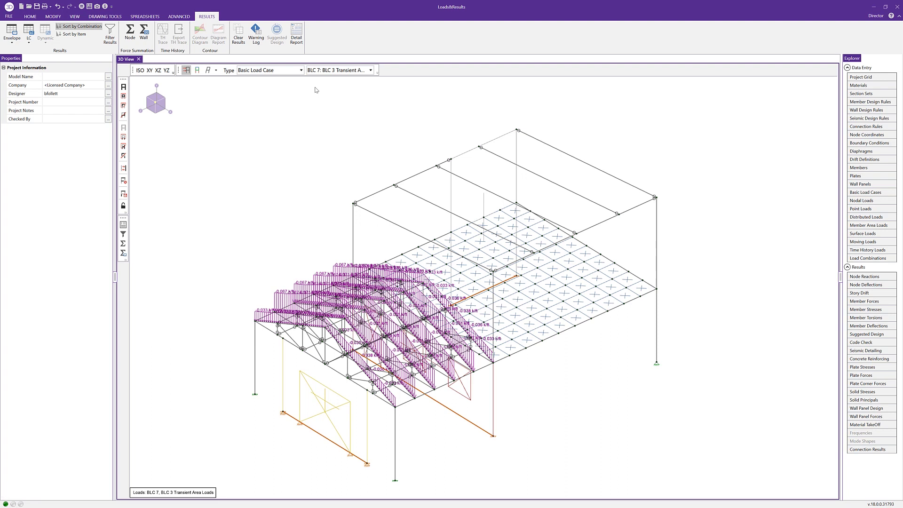
click(329, 69)
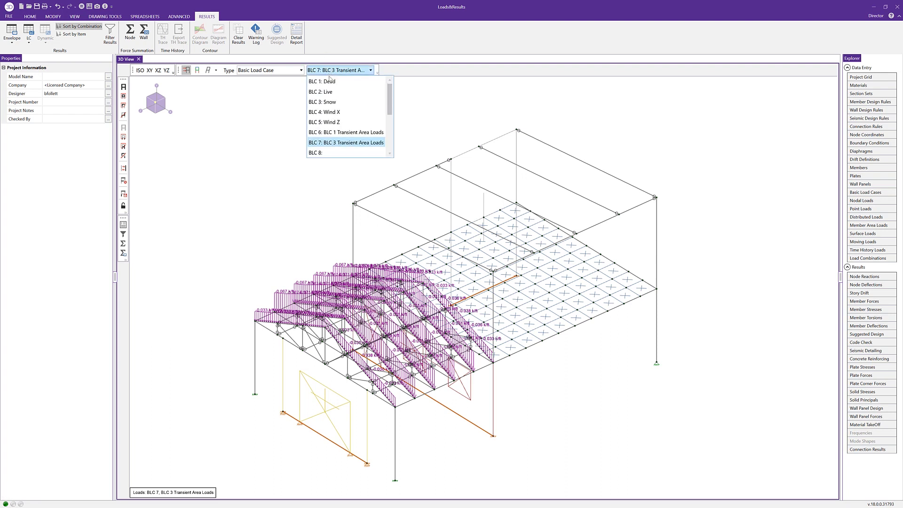
click(338, 113)
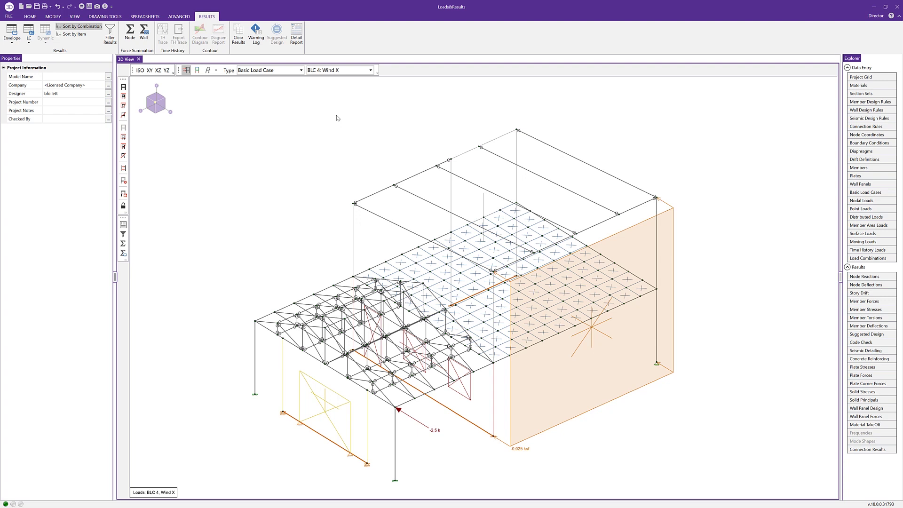
- Hide the loads and show the LC 1: Deflection 1 deflected shape without the undeflected shadow
click(186, 70)
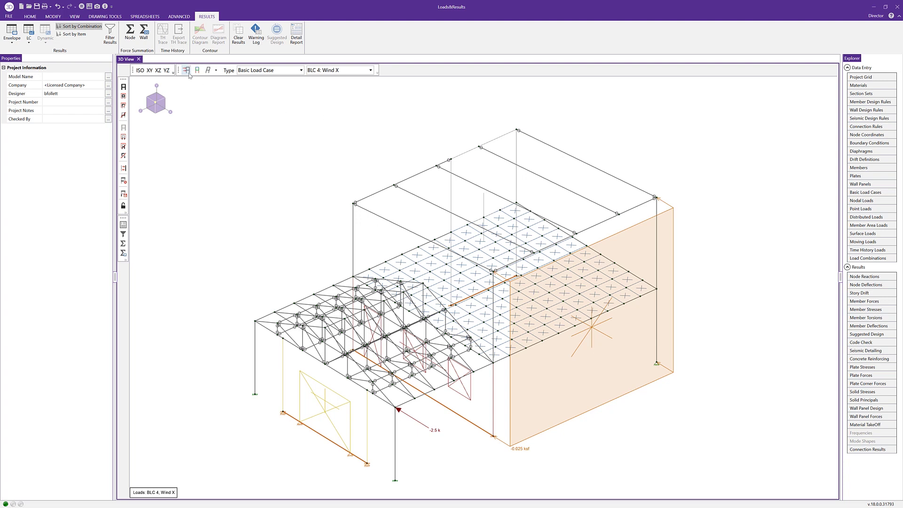
click(216, 72)
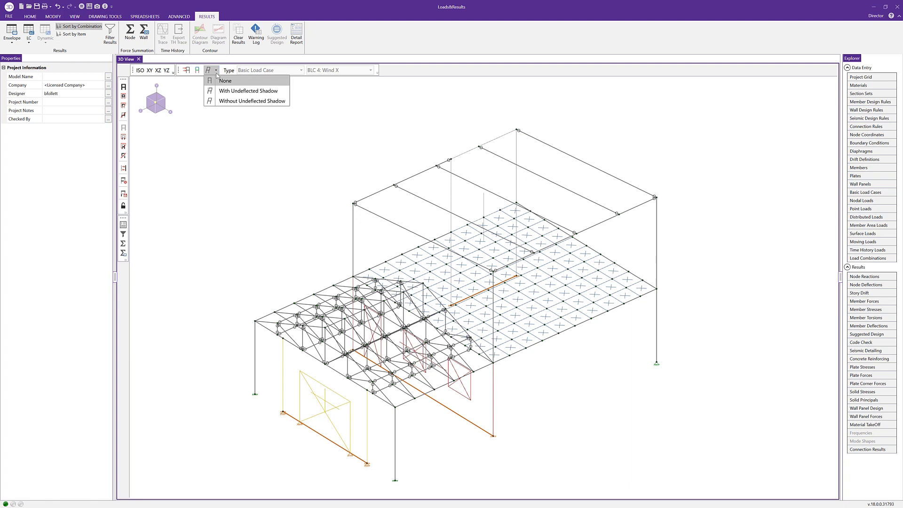
click(224, 101)
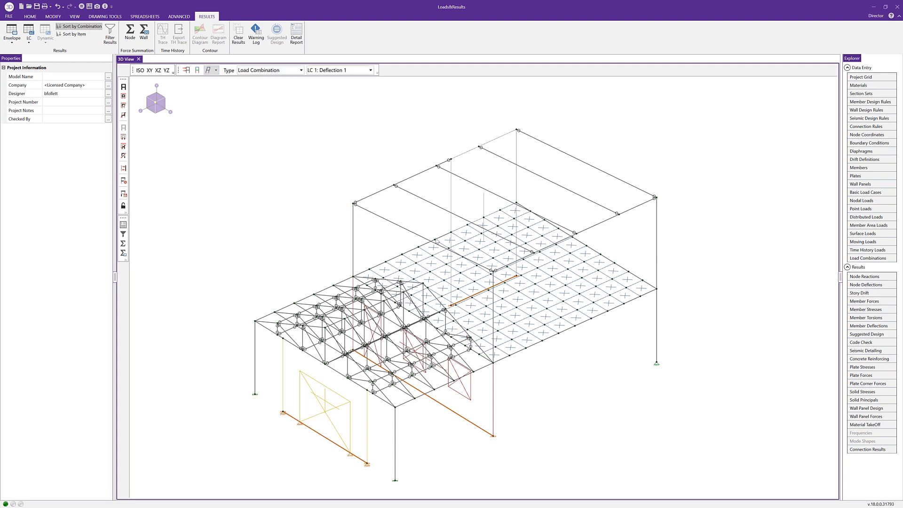
shift+middle_drag(575, 305, 516, 309)
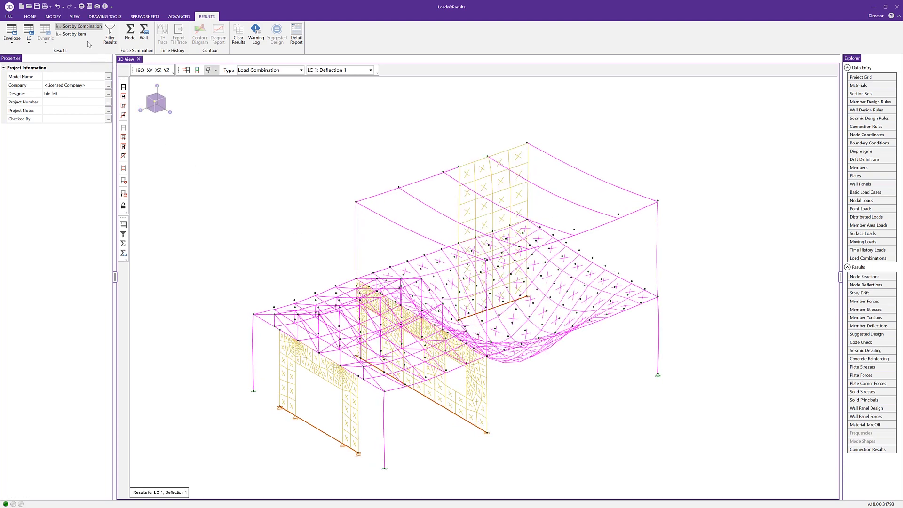
- Reduce the static deflection display scale to 4 in the results view settings and apply it to the model
click(74, 16)
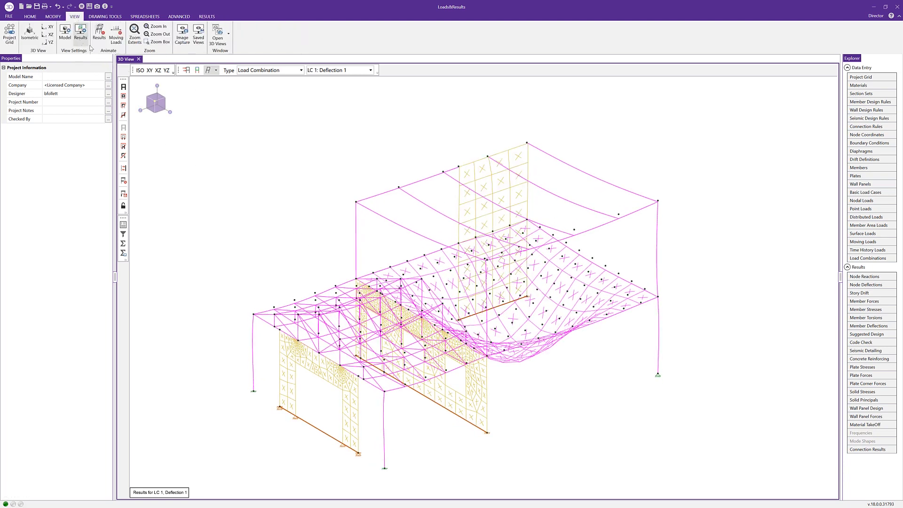
click(508, 194)
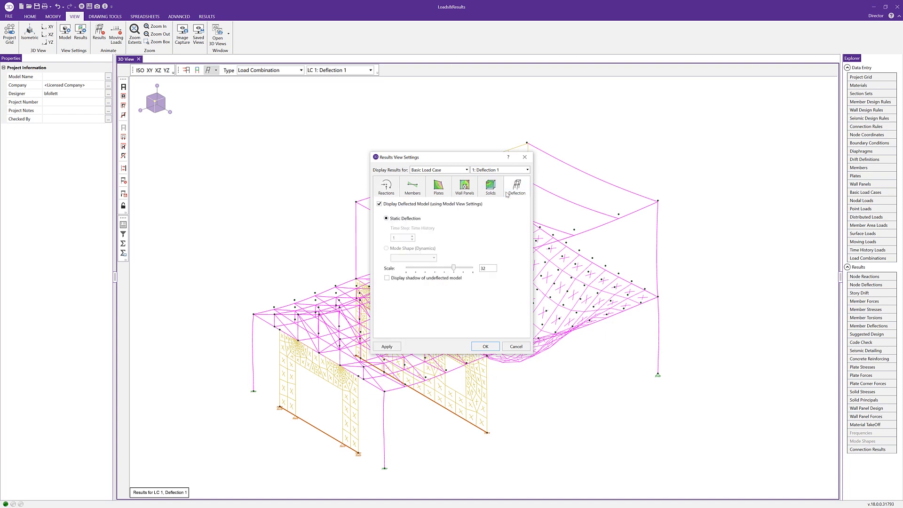
drag(455, 272, 426, 272)
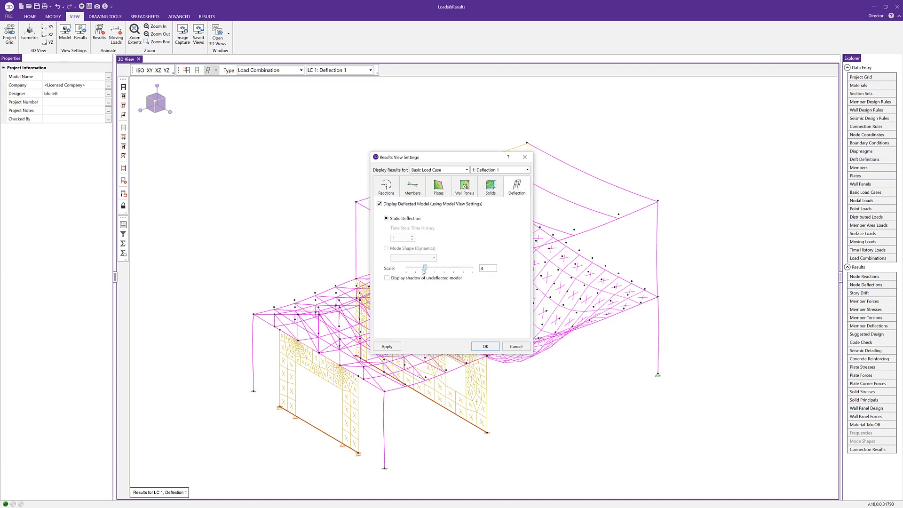
click(392, 346)
click(485, 346)
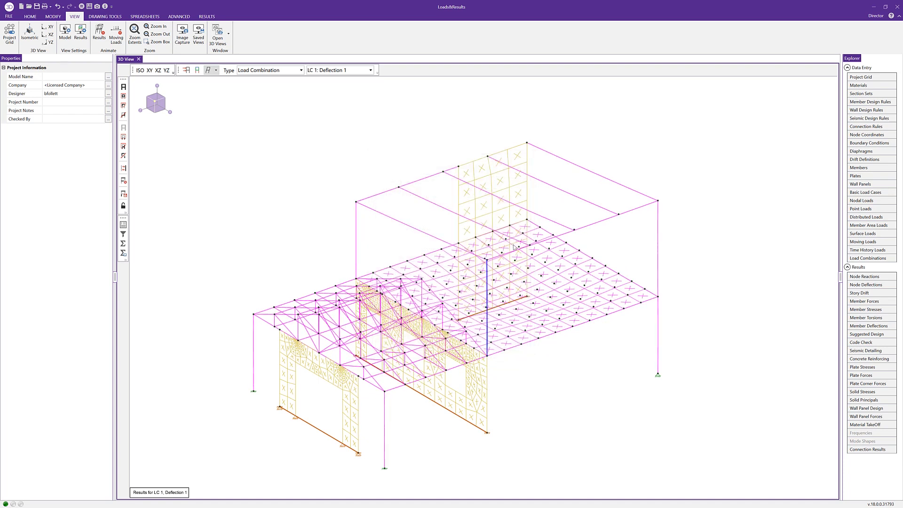
mouse_move(512, 244)
middle_down()
mouse_move(502, 234)
mouse_move(521, 249)
middle_up()
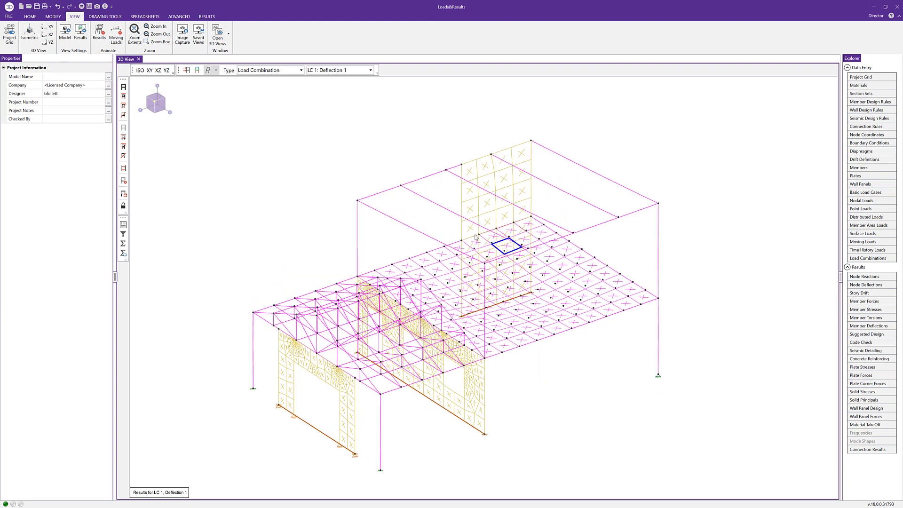
- Animate the LC 1: Deflection 1 deflection with a display scale of 2 and a faster animation speed
click(101, 37)
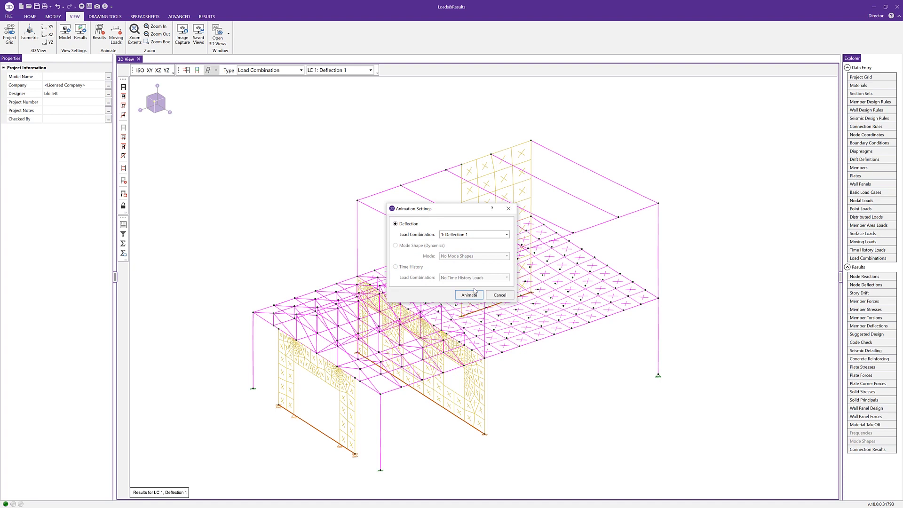
click(469, 295)
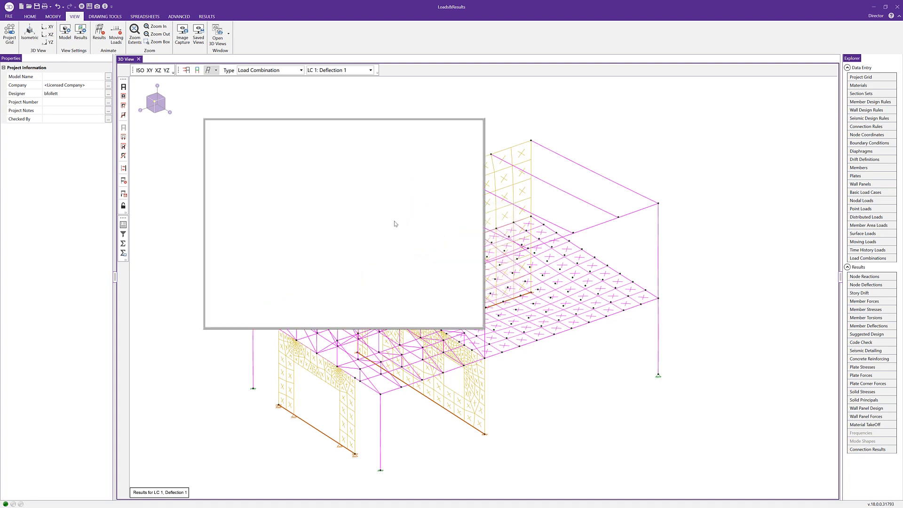
click(482, 295)
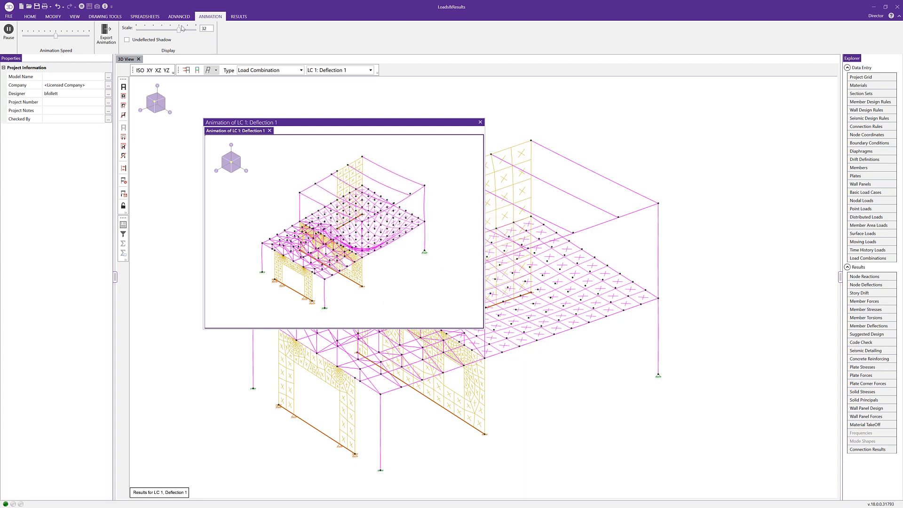
drag(182, 28, 147, 34)
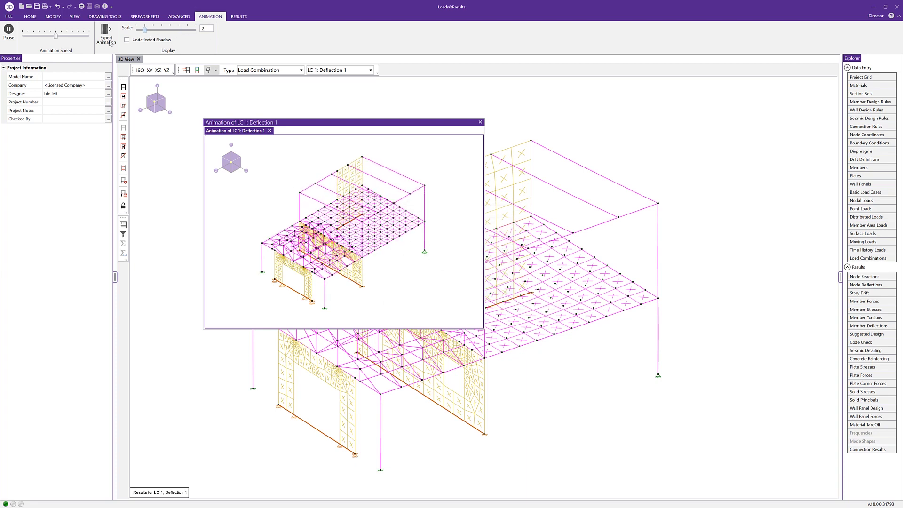
drag(57, 36, 78, 37)
middle_drag(391, 214, 382, 207)
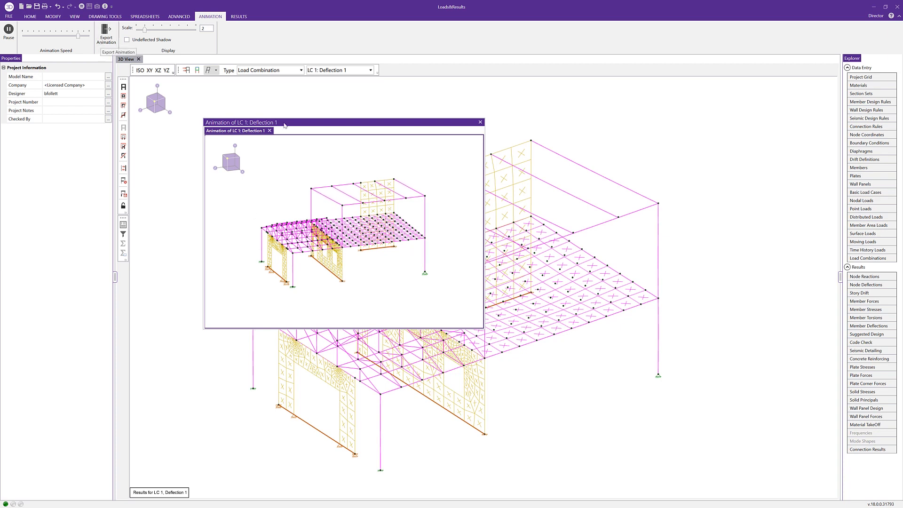
- Close the deflection animation and set the model's deflected shape display to None
click(480, 122)
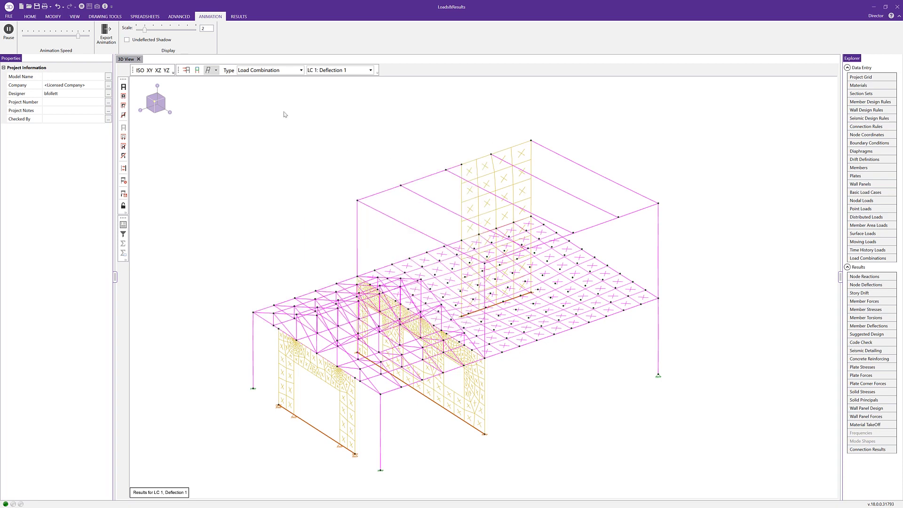
click(209, 74)
click(221, 80)
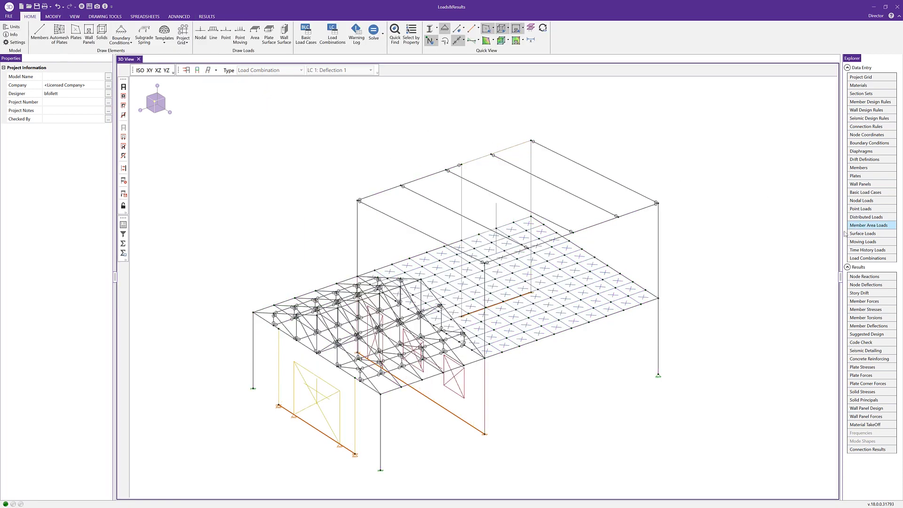
- Open the envelope node deflections and member section deflections results, and place the member table below the node table
click(864, 286)
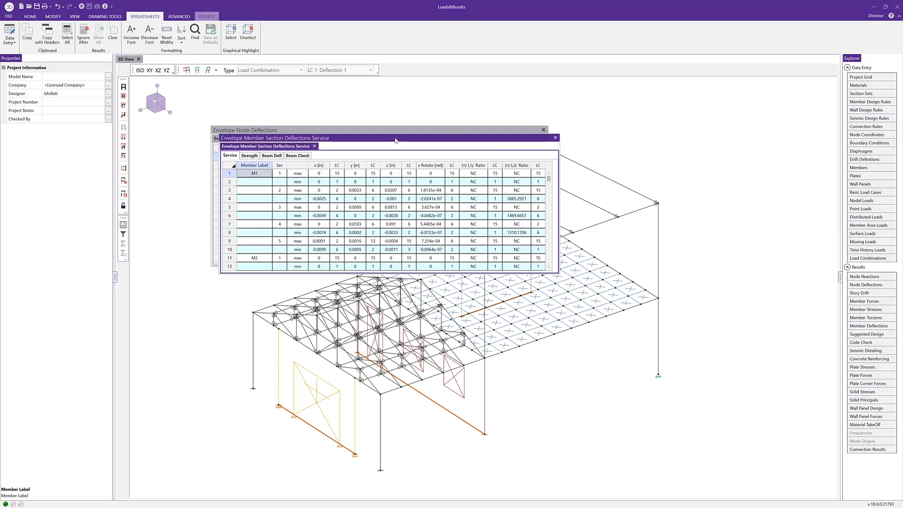
drag(396, 145, 380, 295)
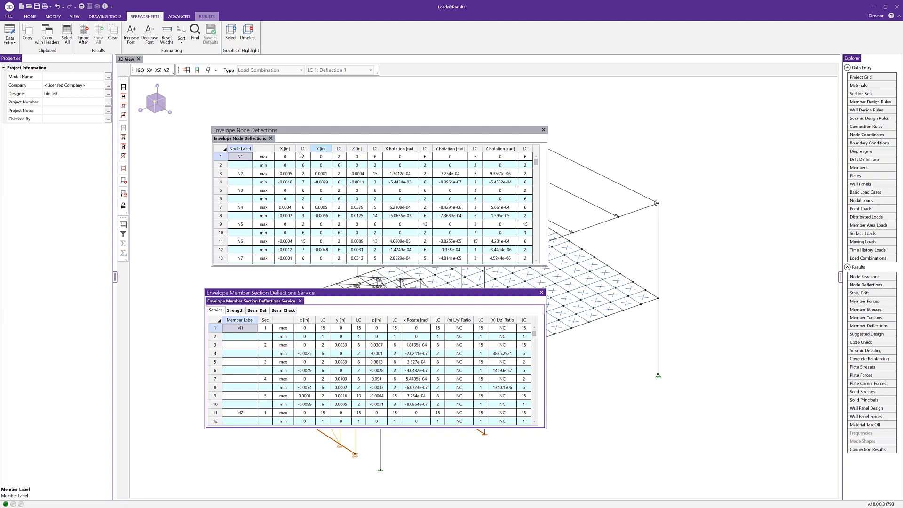
- Sort the envelope node deflections by X from absolute maximum to absolute minimum, and close that table after reviewing it
click(286, 149)
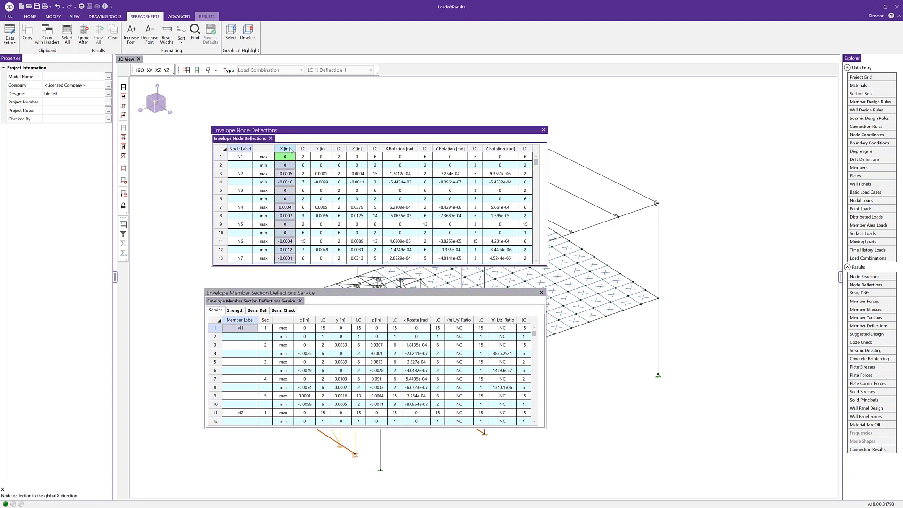
right_click(290, 150)
mouse_move(329, 194)
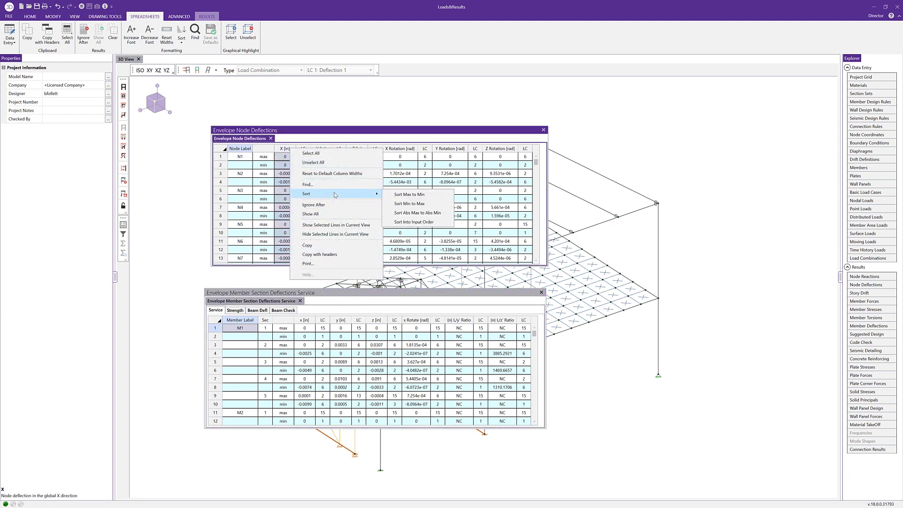
click(423, 213)
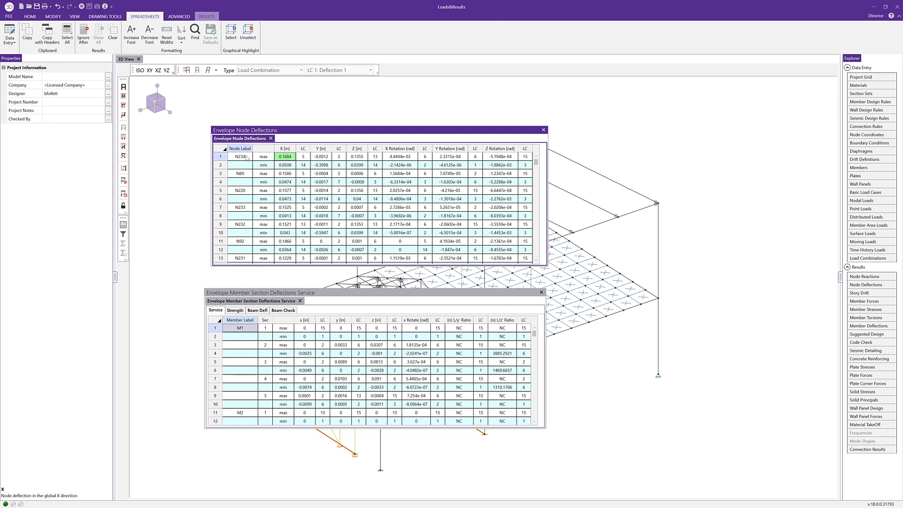
click(544, 130)
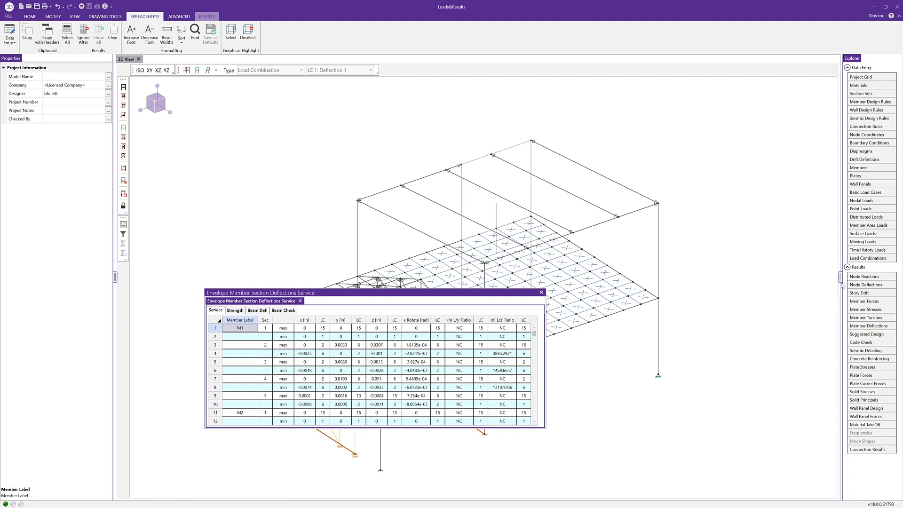
- Close the member section deflections table, open the envelope node reactions, and sort them by Y from absolute maximum to absolute minimum
click(542, 292)
click(882, 278)
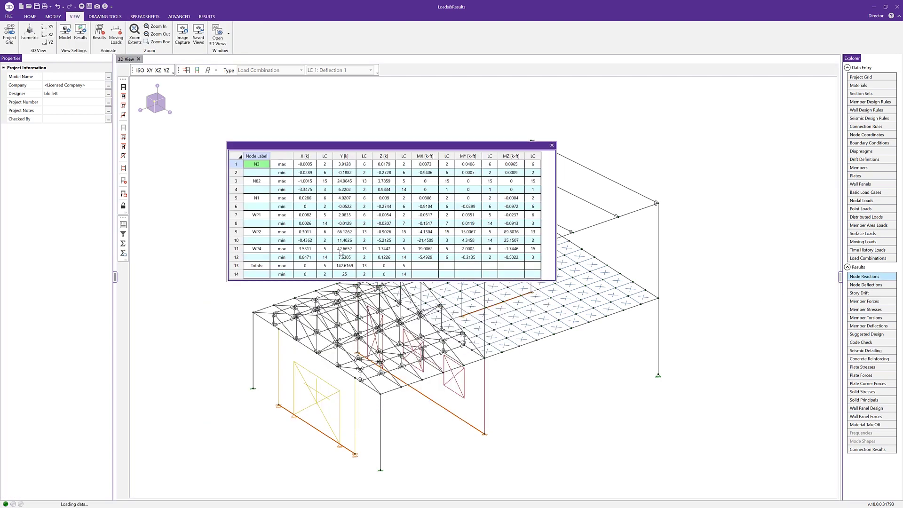
click(344, 164)
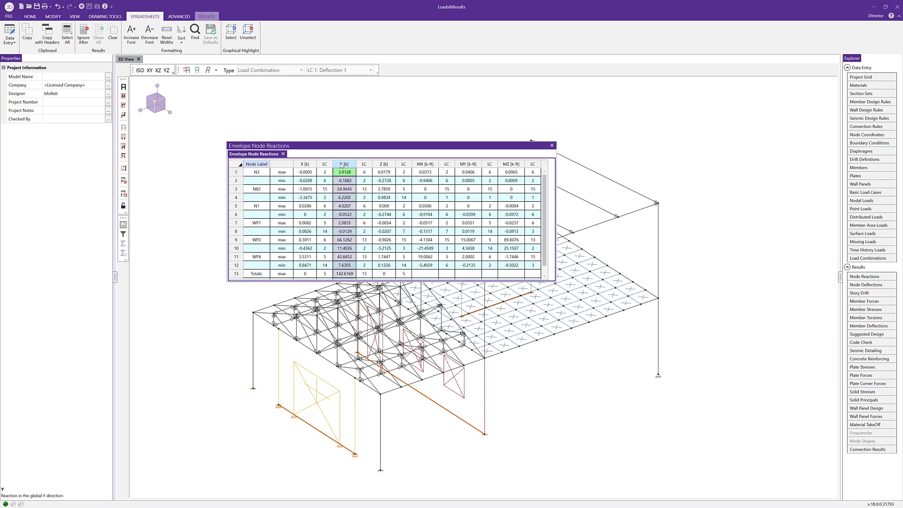
right_click(341, 165)
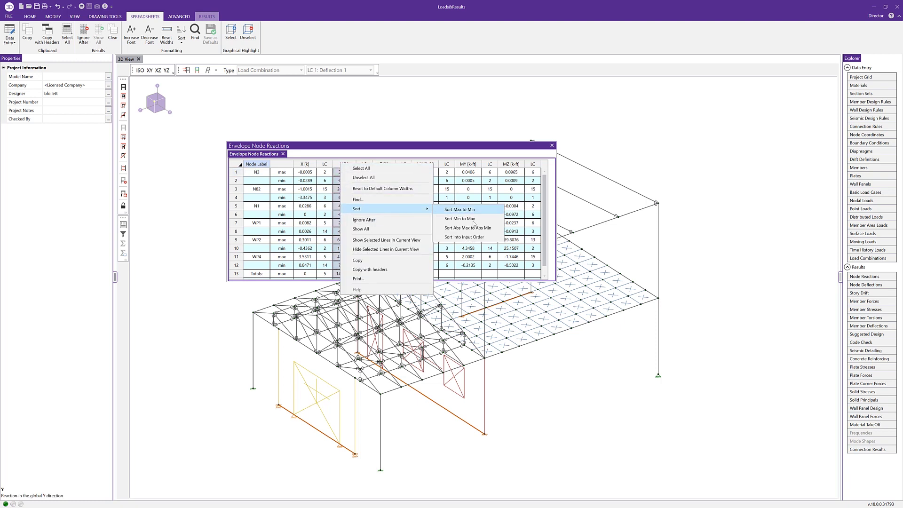
click(467, 223)
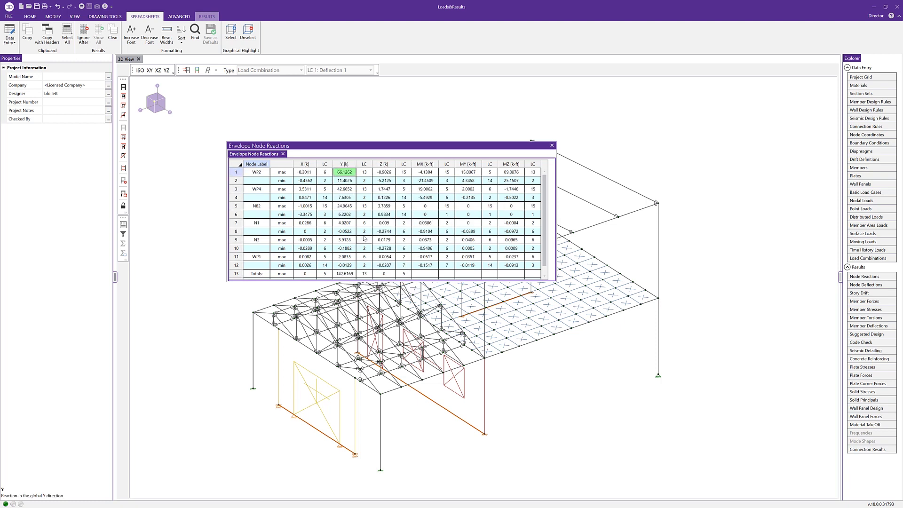
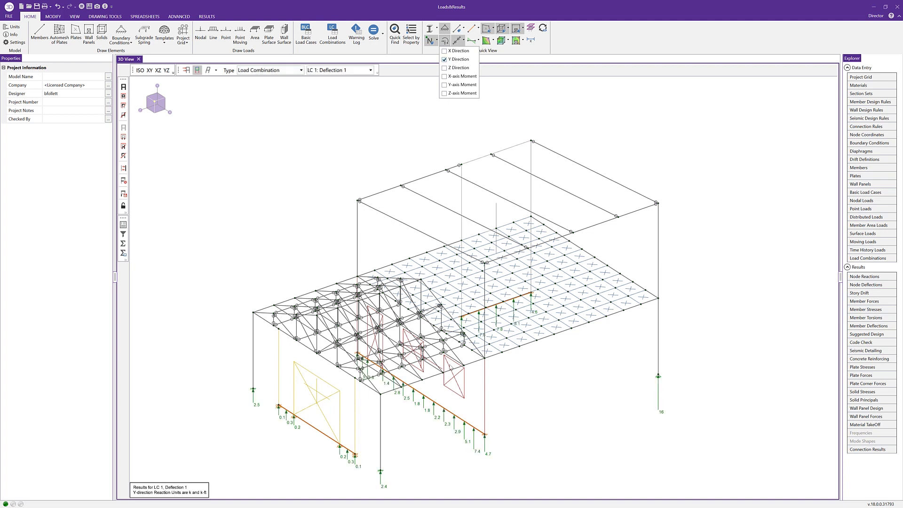
- Switch the displayed Y-direction reactions from LC 1 through the load combinations to LC 6: IBC 16-10 (b)
click(356, 71)
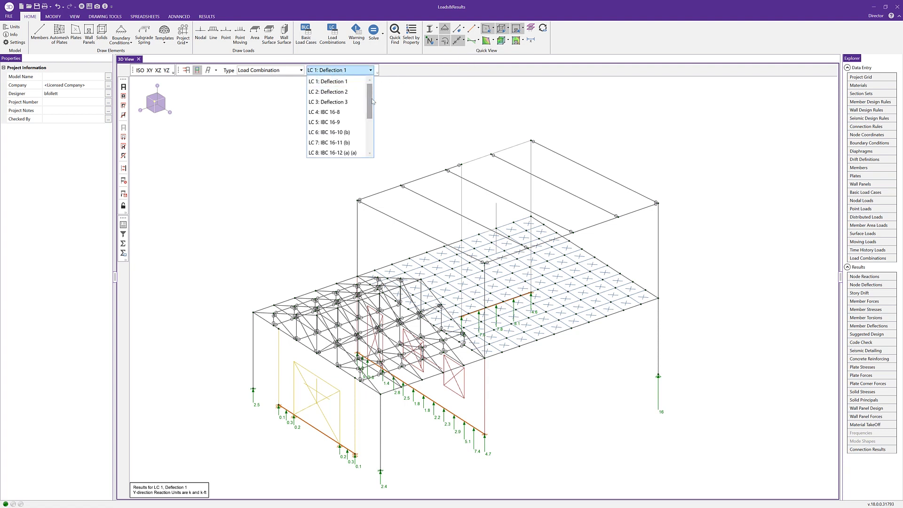
key(Escape)
key(Down)
key(Down)
key(Down)
key(Down)
key(Down)
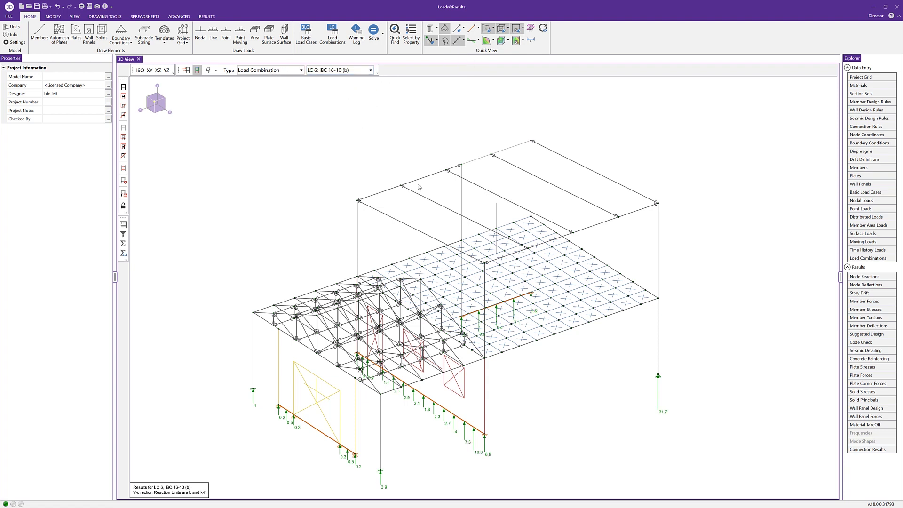
- Display the member z bending moment diagrams for LC 9: IBC 16-12 (a) (b) and turn off the Y-direction reactions
click(370, 70)
click(352, 142)
click(478, 41)
click(480, 97)
click(437, 40)
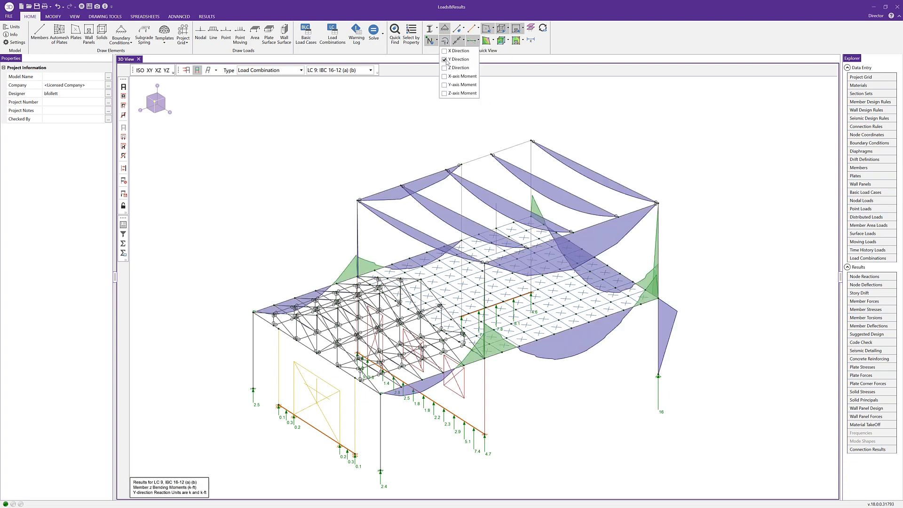
click(445, 60)
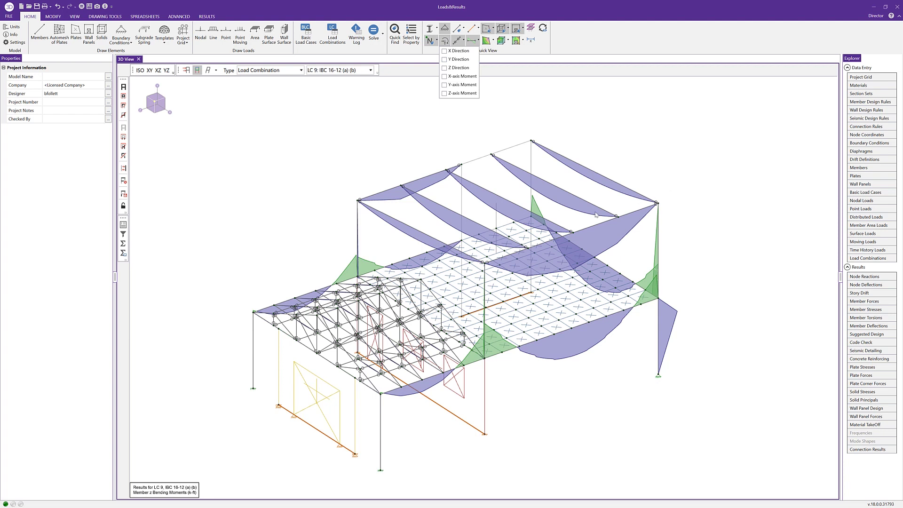
click(644, 161)
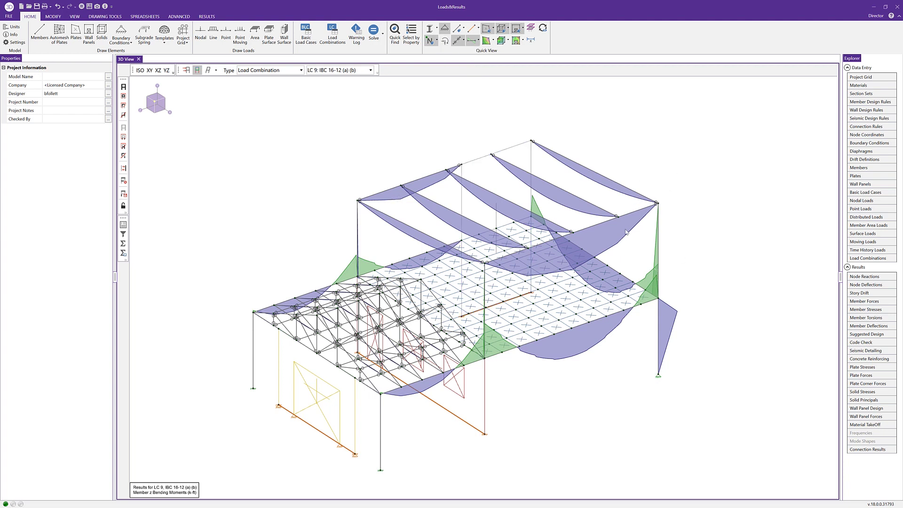
- Turn on magnitude labels for the member bending moment diagrams in the results view settings
click(73, 19)
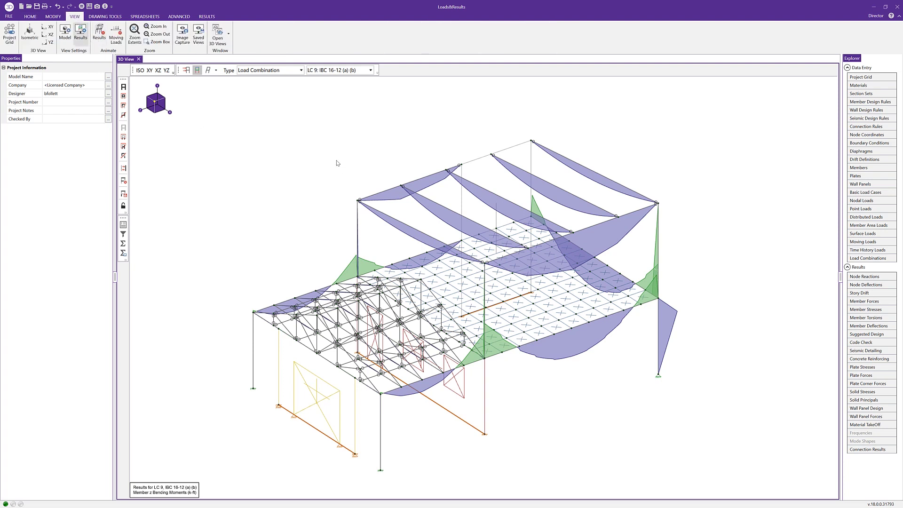
click(411, 187)
click(408, 299)
click(485, 346)
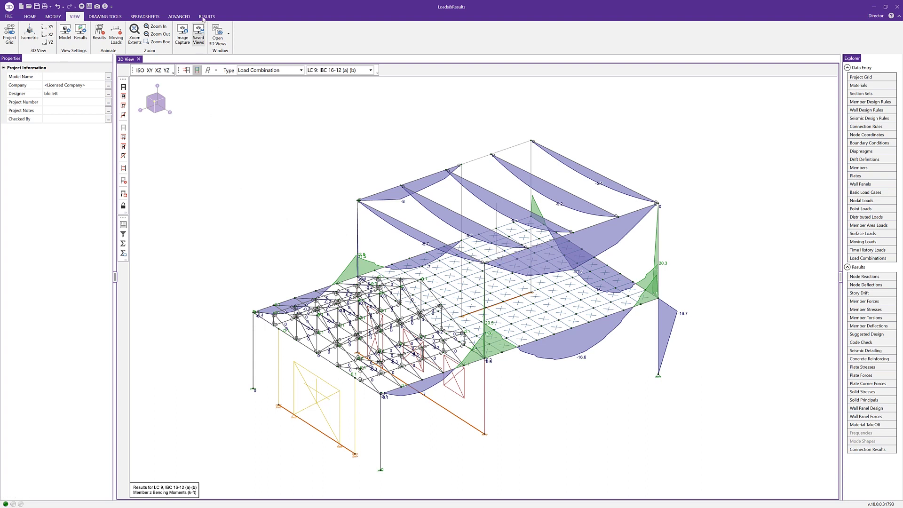
- Open the envelope member forces results, review the member end reactions, and close the table
click(207, 17)
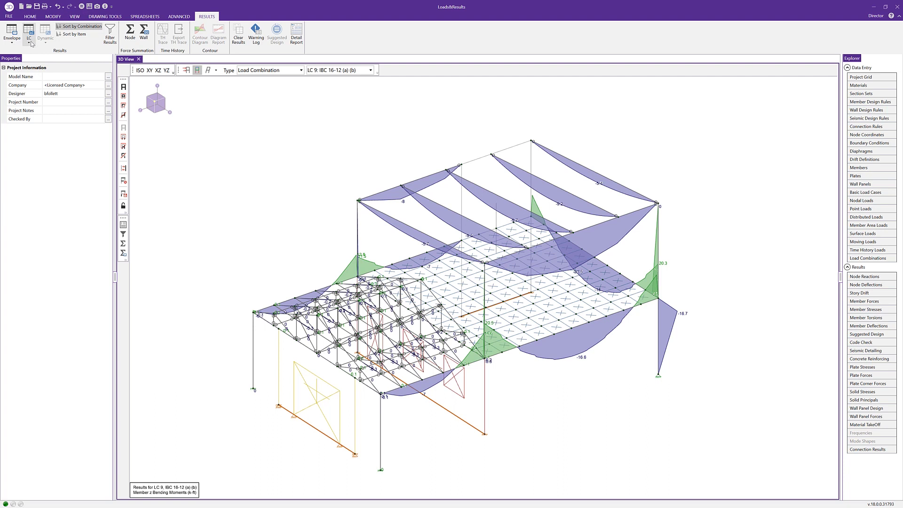
click(12, 42)
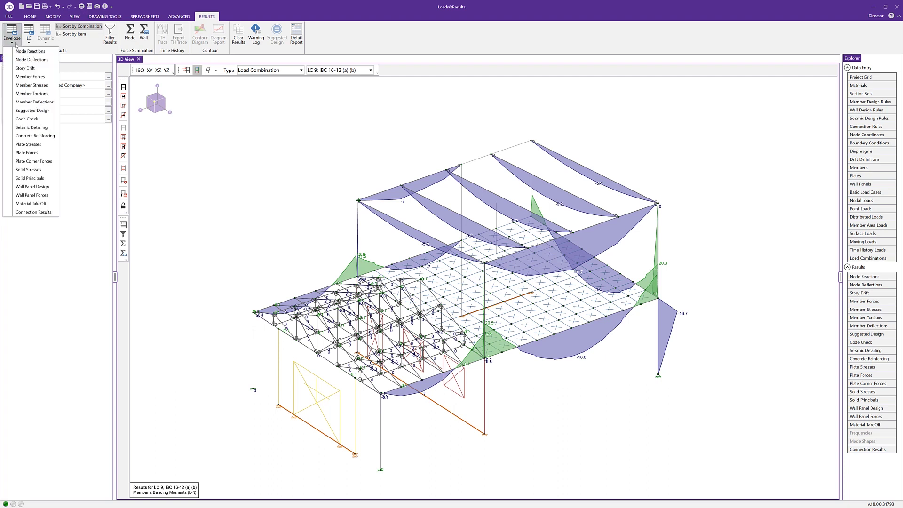
click(35, 82)
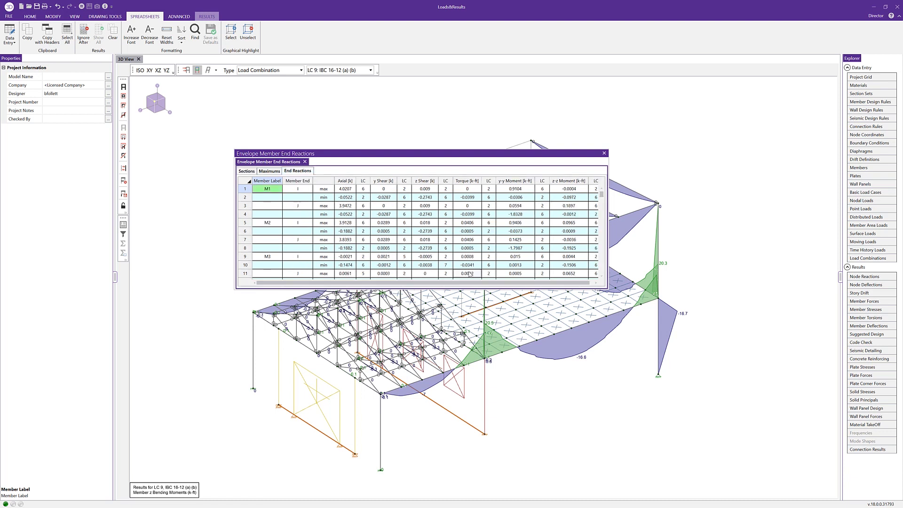
click(604, 154)
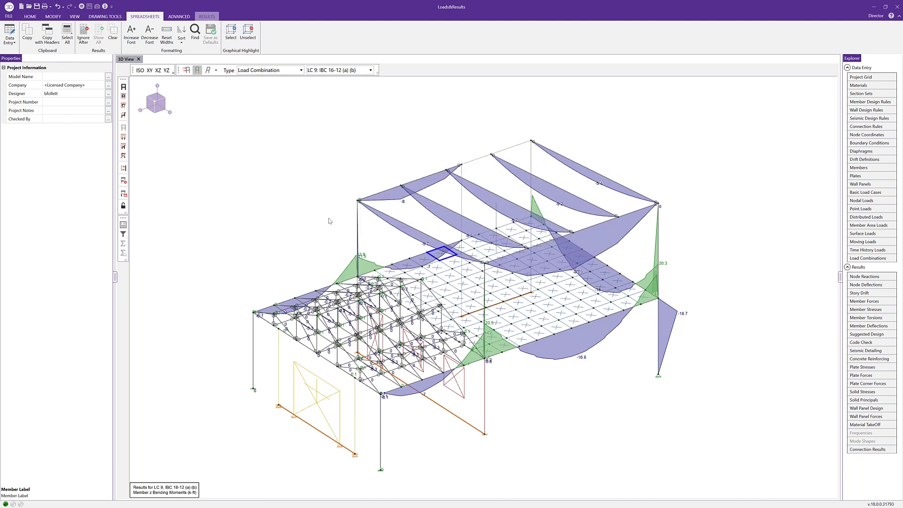
- Remove the member bending moment diagrams and show the Von Mises Top stress contours on the plates
click(33, 17)
click(478, 41)
click(473, 51)
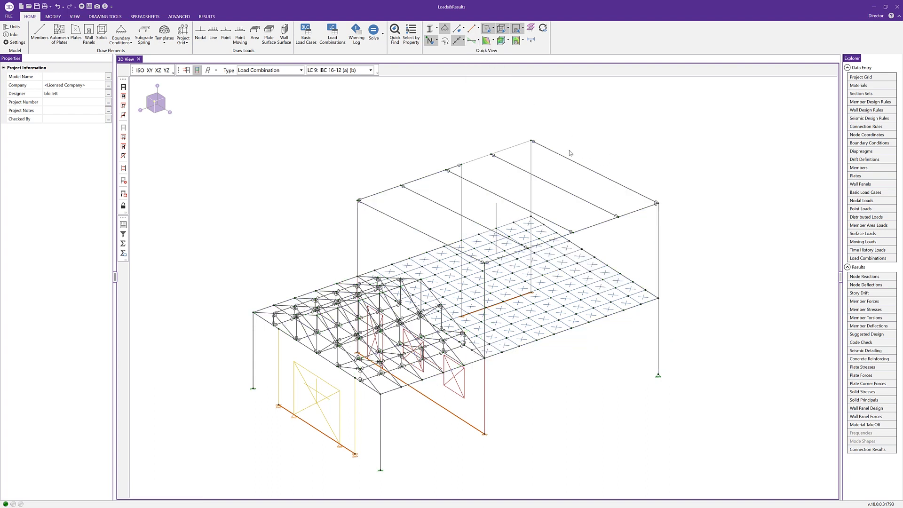
click(494, 42)
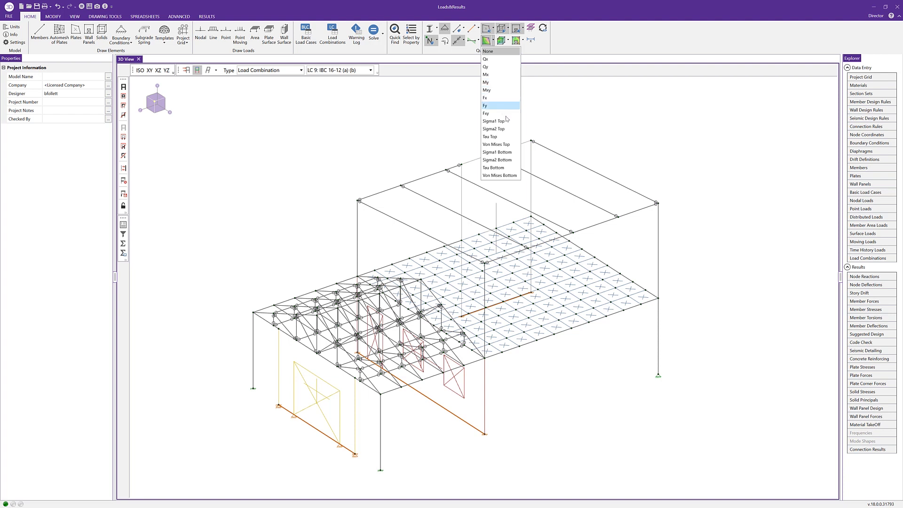
click(504, 144)
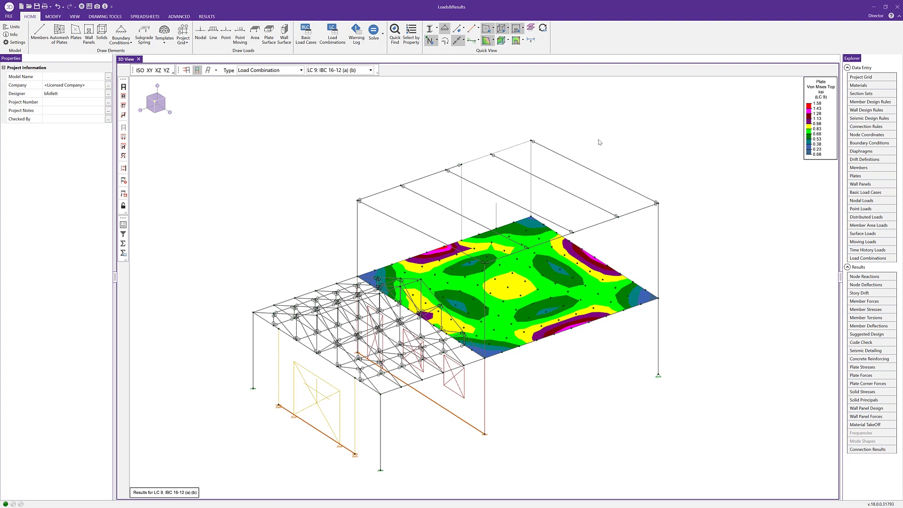
- Open the envelope plate principal stresses, widen the table to show the Von Mises columns, and close it after reviewing
click(863, 367)
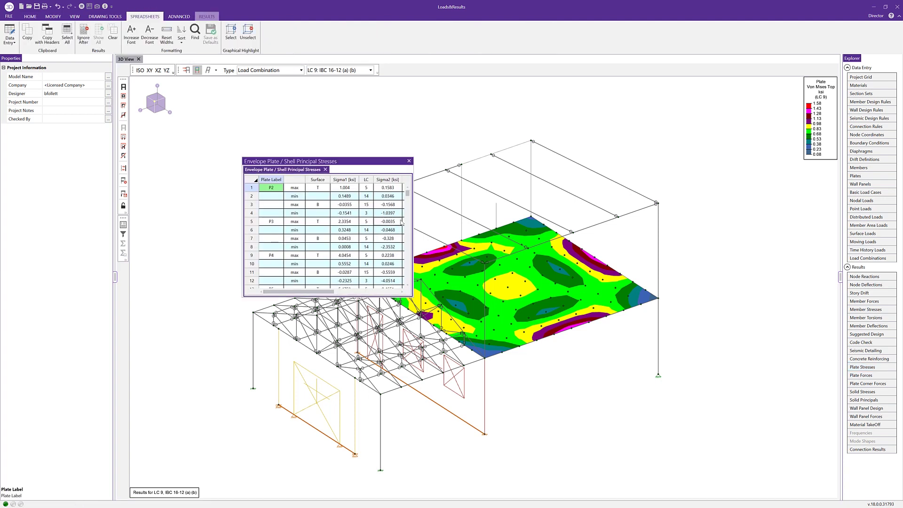
drag(413, 264, 578, 237)
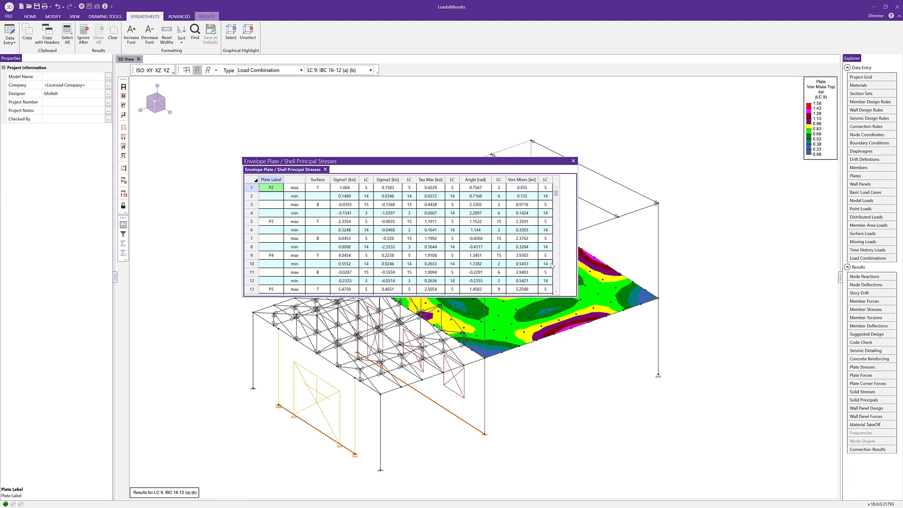
click(573, 161)
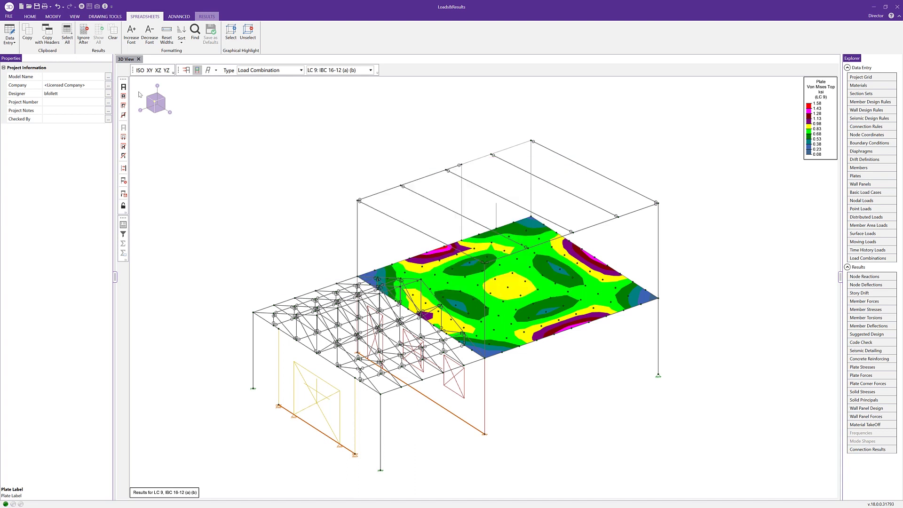
- Clear the plate Von Mises contours and display the Plane xy force contours on the wall panels
click(31, 17)
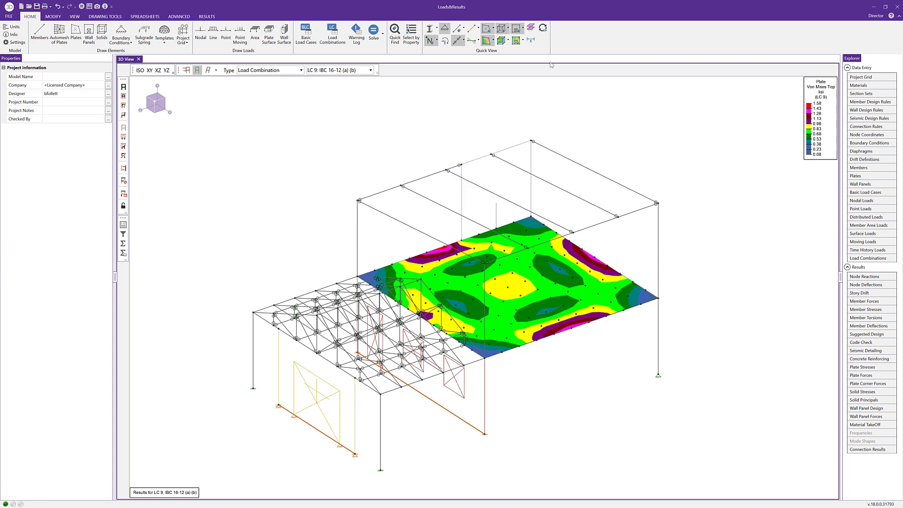
click(542, 28)
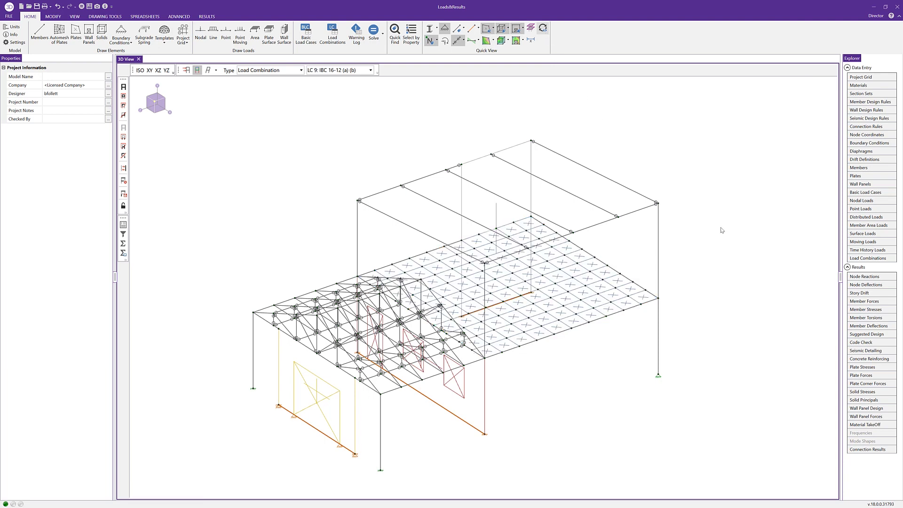
click(522, 41)
click(529, 116)
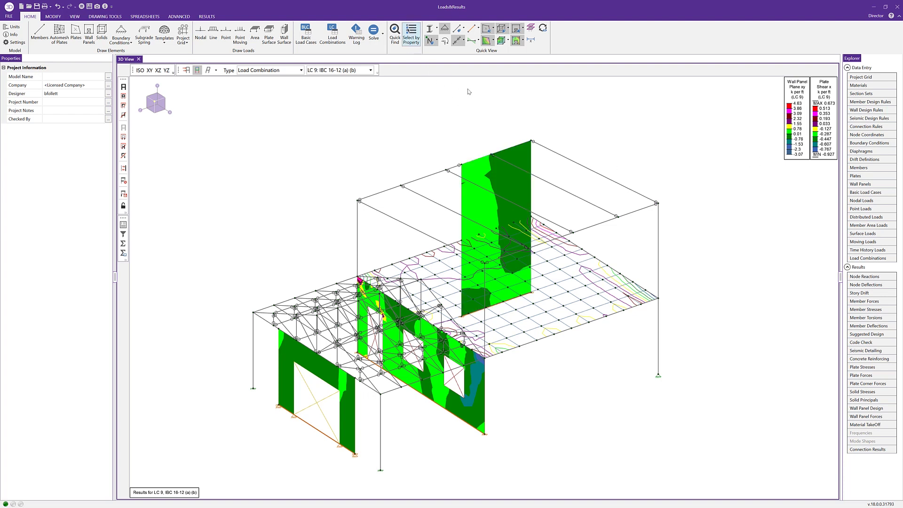
- Select all wall panels with the Typical design rule by property, and isolate them in the 3D view
click(451, 170)
click(403, 234)
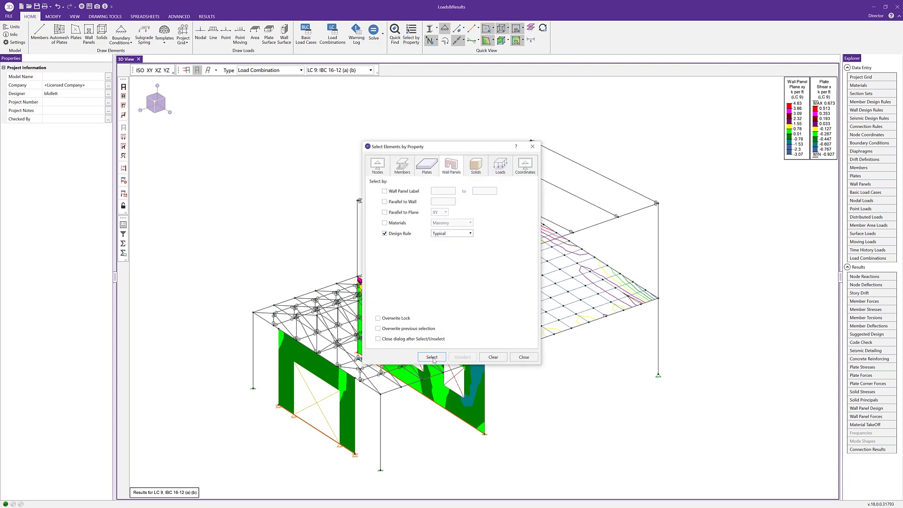
key(Return)
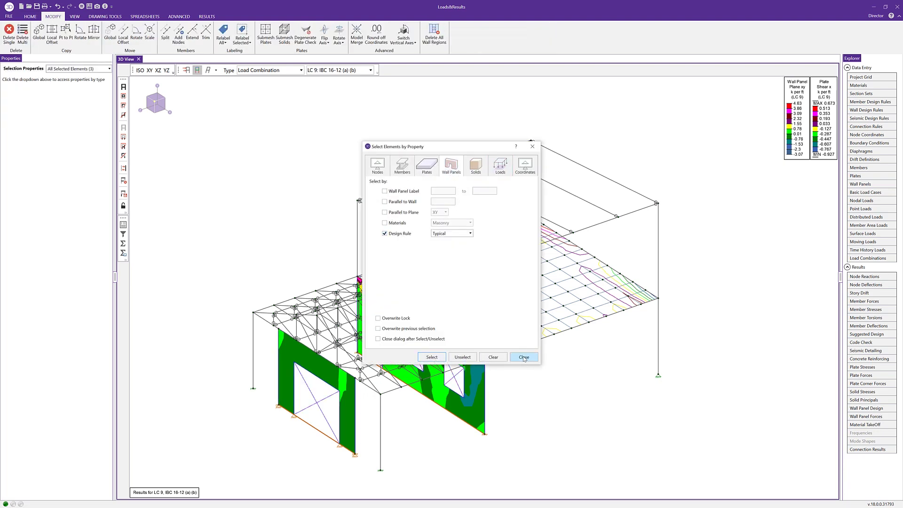
click(523, 356)
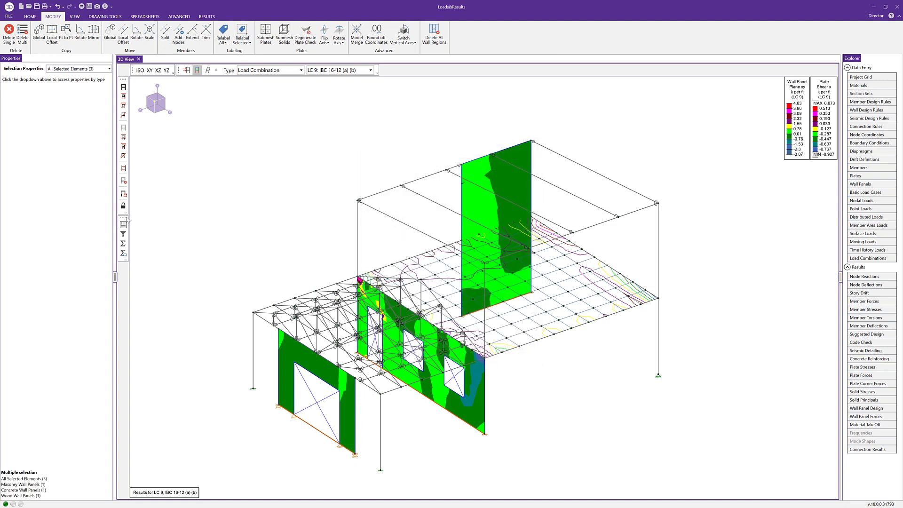
click(123, 205)
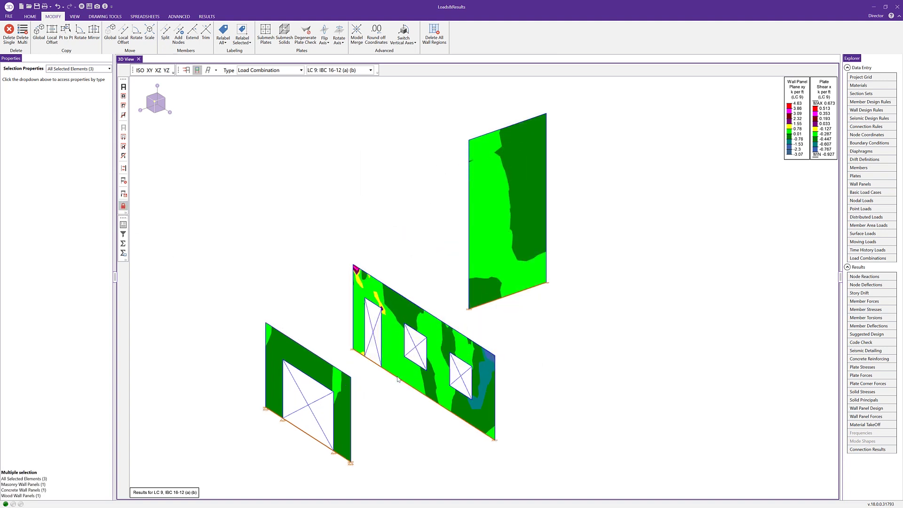
- Sum the internal wall forces across the middle wall panel from point A (0, 6.89, -15) to point B (25, 7.22, -15) ft
click(207, 19)
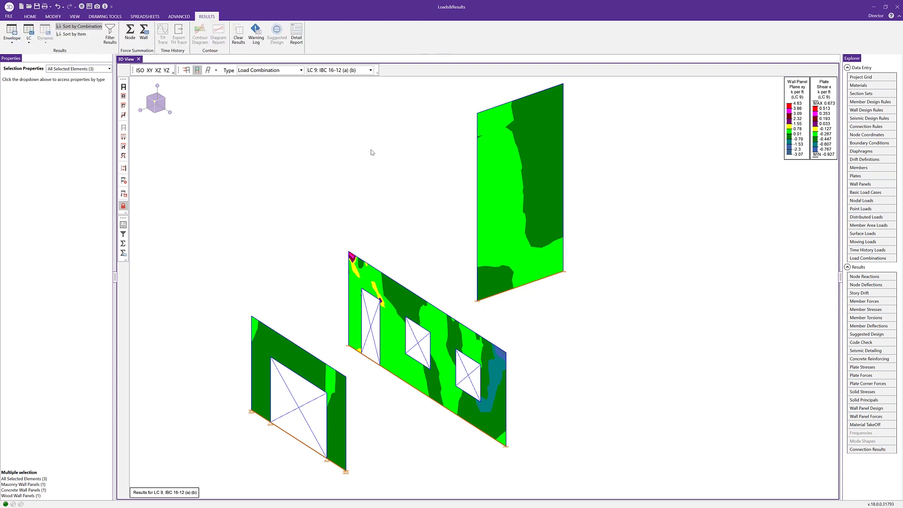
click(143, 36)
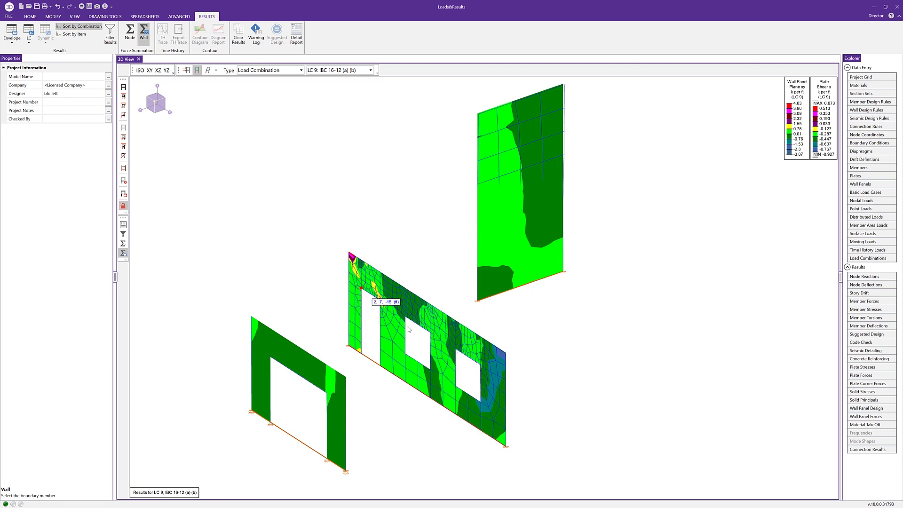
click(348, 282)
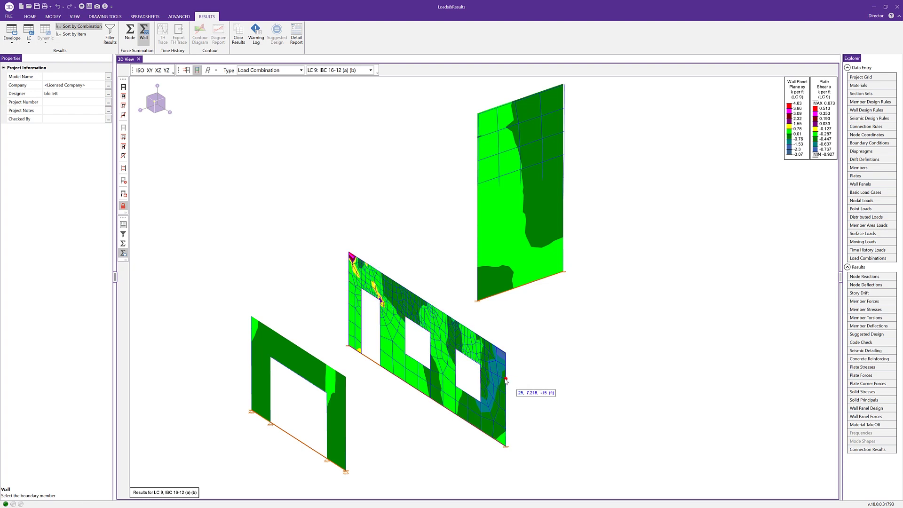
click(506, 380)
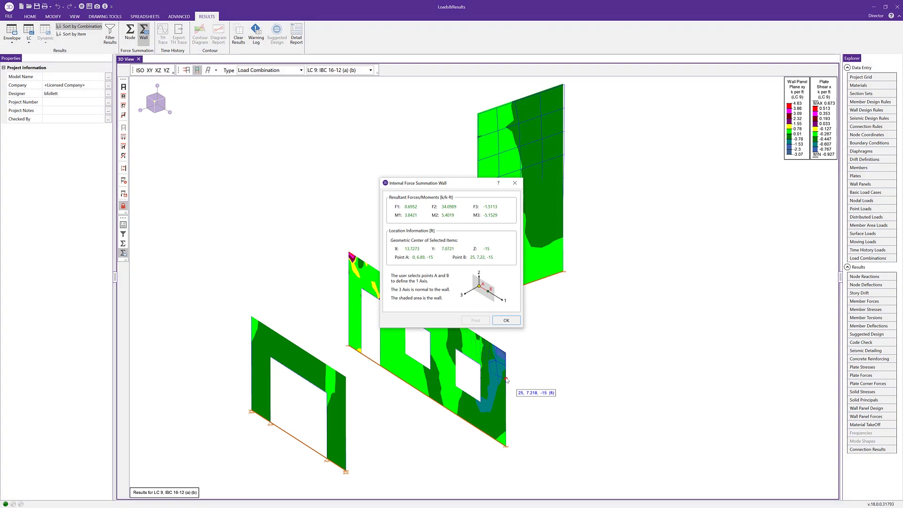